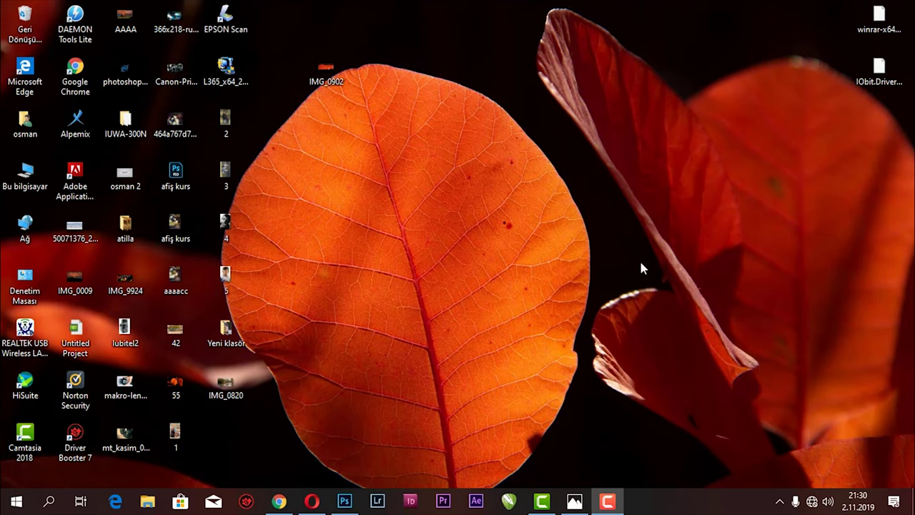
# Open the IMG_0902 sunset photo from the desktop.
pyautogui.doubleClick(325, 74)
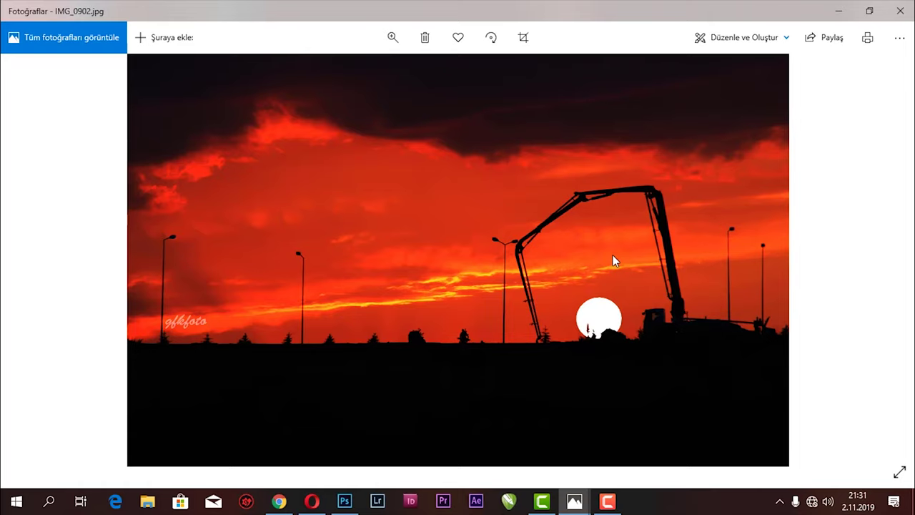
# Open IMG_0902.jpg in Adobe Photoshop CC 2014 using Open with (Birlikte aç).
pyautogui.rightClick(475, 245)
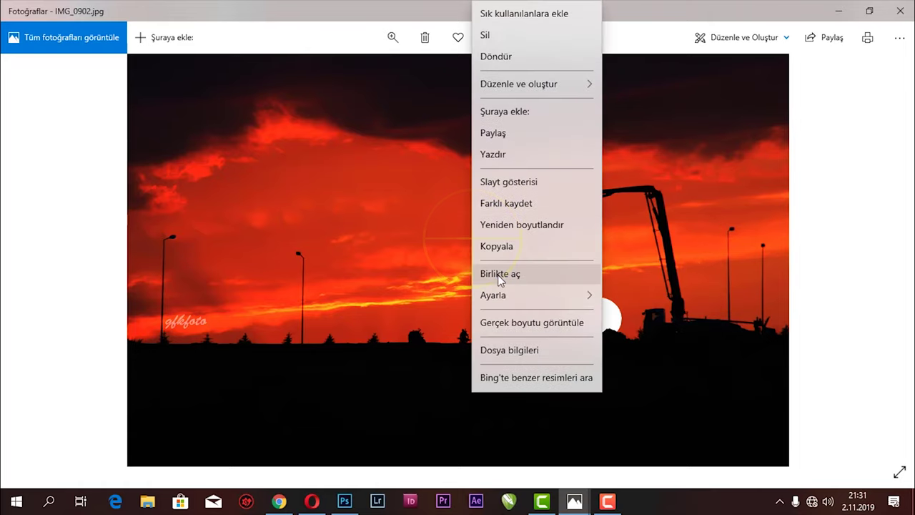
pyautogui.click(501, 275)
pyautogui.click(115, 178)
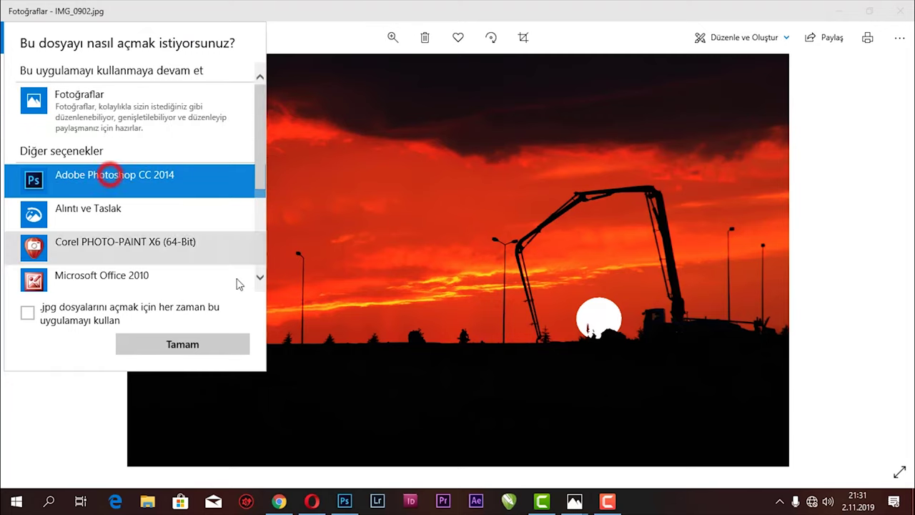
pyautogui.click(198, 354)
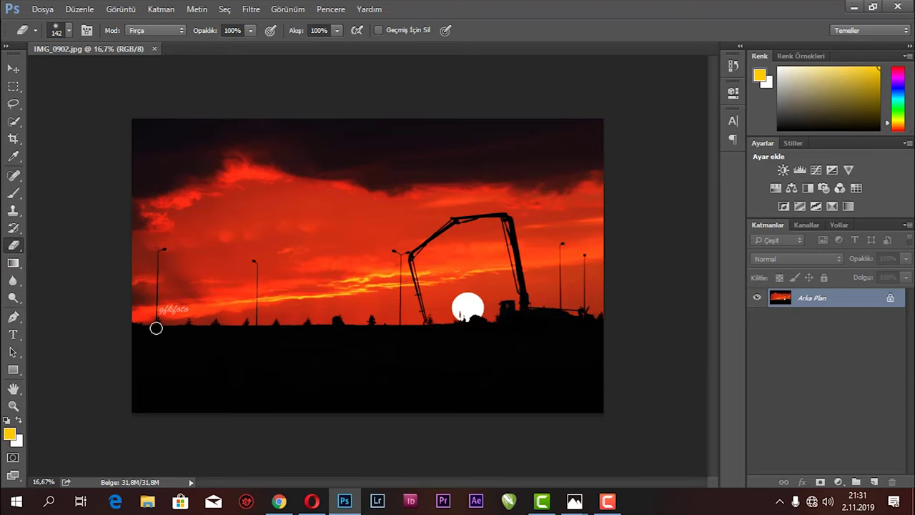
# Duplicate the Arka Plan background layer into a working copy, Arka Plan kopya.
pyautogui.hotkey('ctrl', '+')
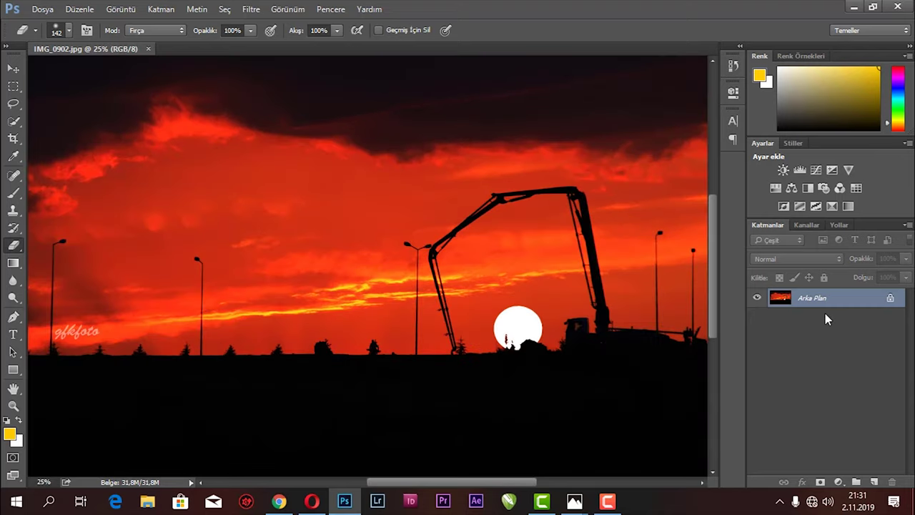
pyautogui.click(848, 301)
pyautogui.moveTo(851, 300); pyautogui.dragTo(875, 482)
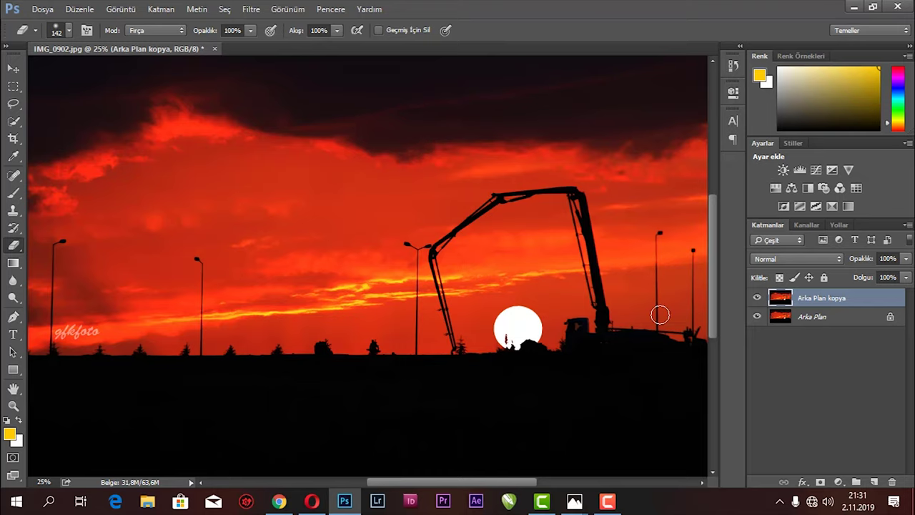
pyautogui.hotkey('ctrl', '+')
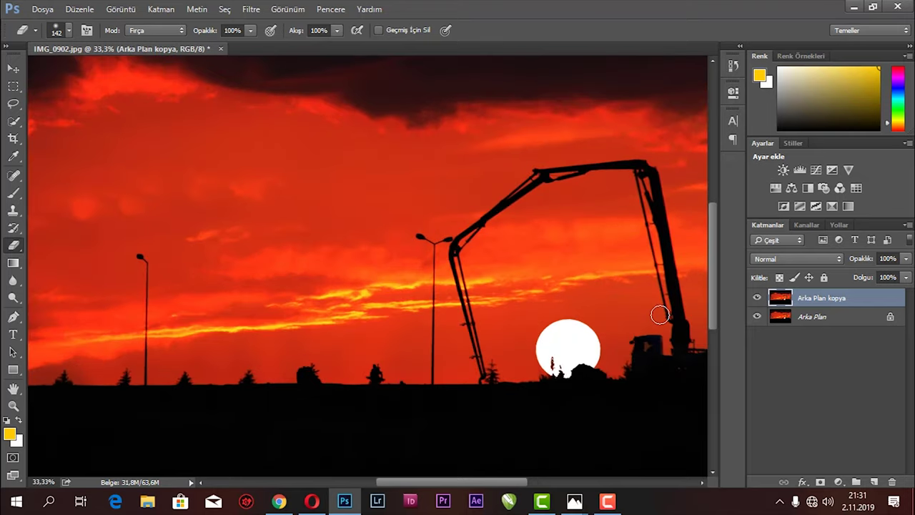
pyautogui.hotkey('ctrl', '-')
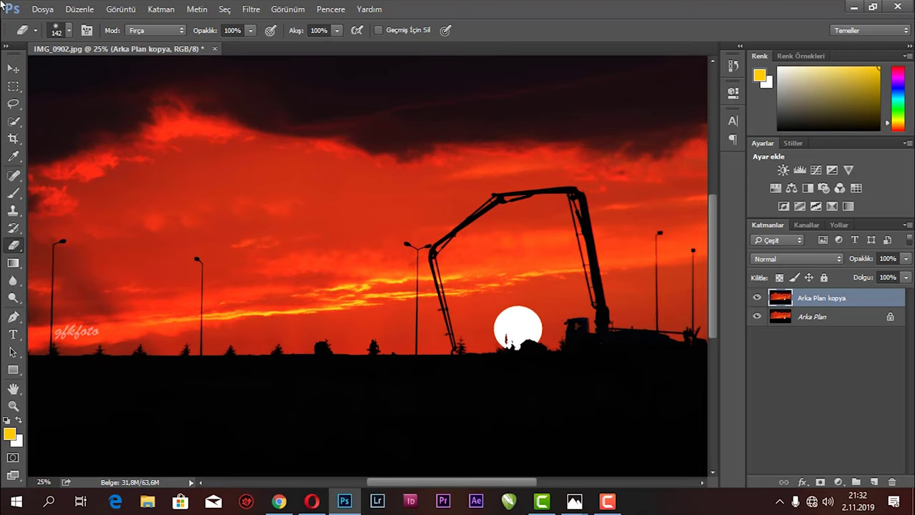
pyautogui.click(13, 86)
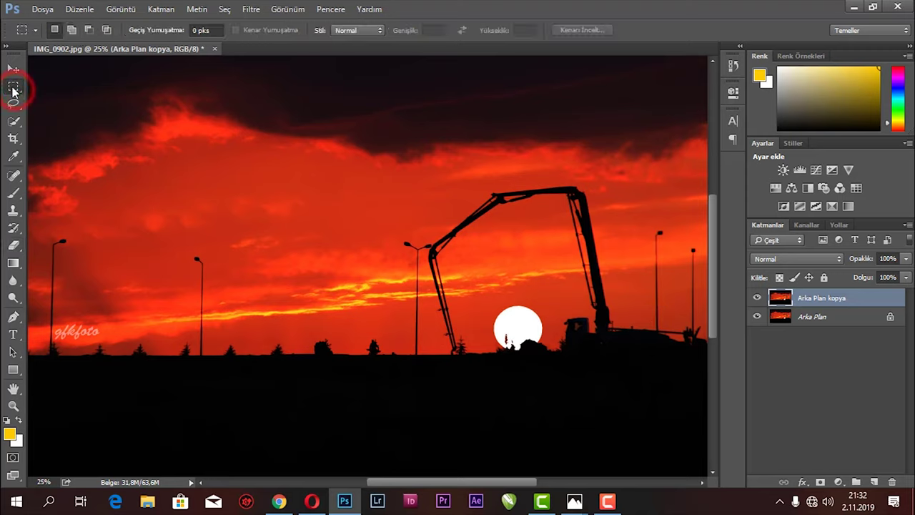
pyautogui.rightClick(13, 88)
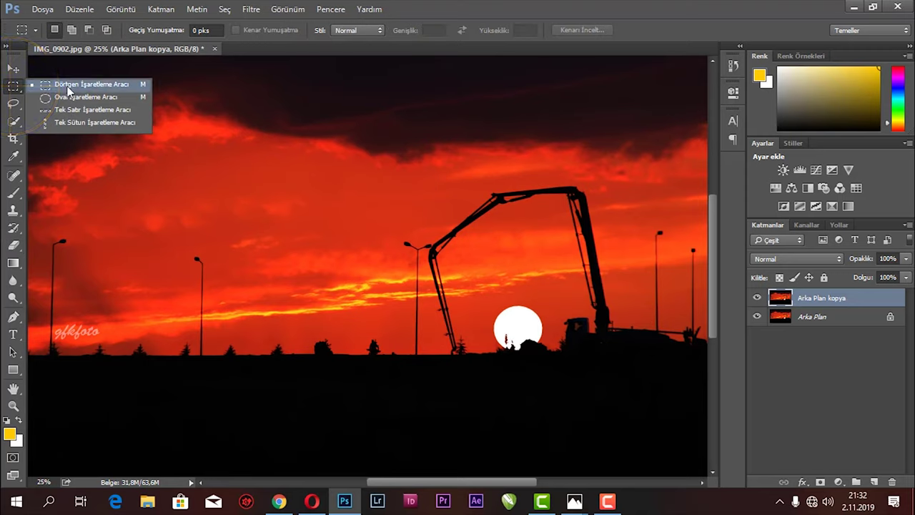
pyautogui.click(354, 243)
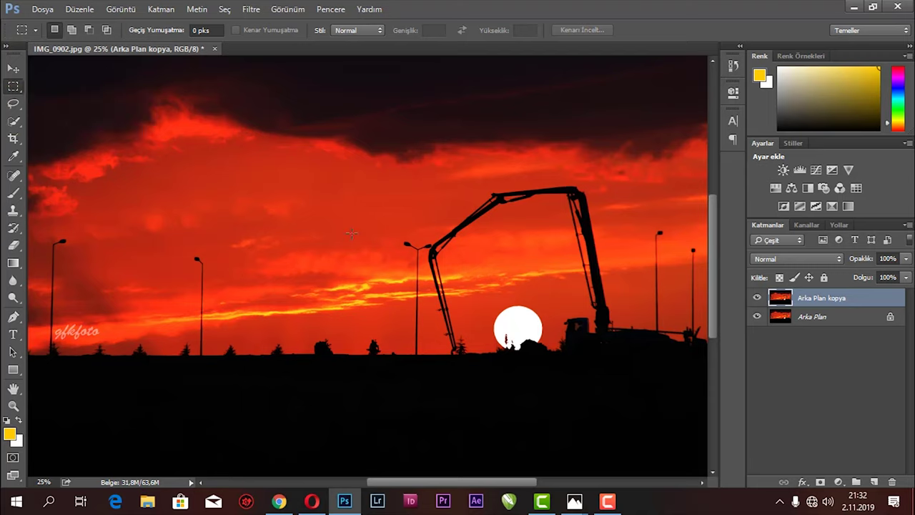
pyautogui.moveTo(179, 242); pyautogui.dragTo(219, 294)
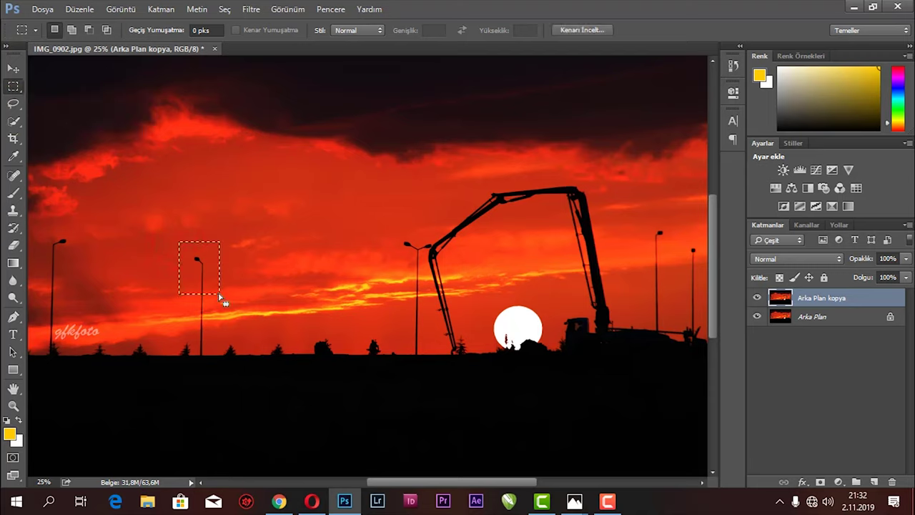
pyautogui.press('shift')
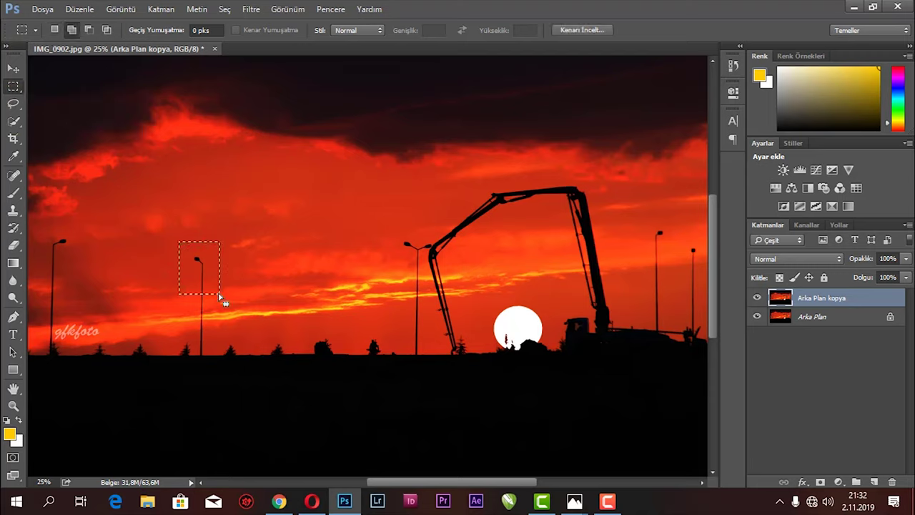
pyautogui.hotkey('shift', 'F5')
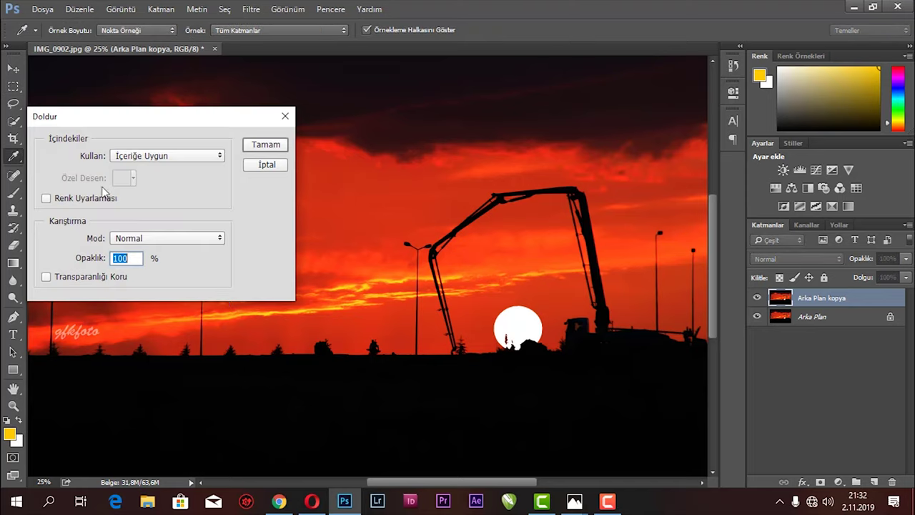
pyautogui.click(265, 144)
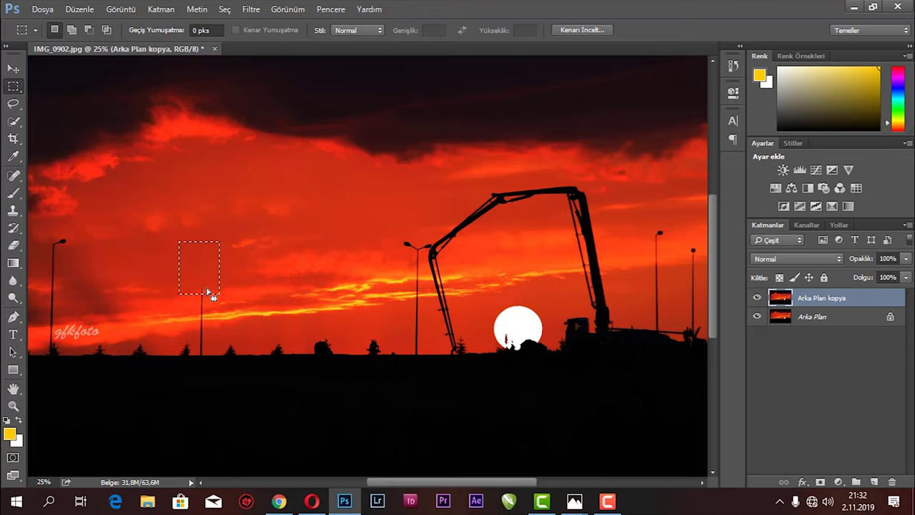
pyautogui.hotkey('ctrl', 'z')
pyautogui.hotkey('ctrl', '+')
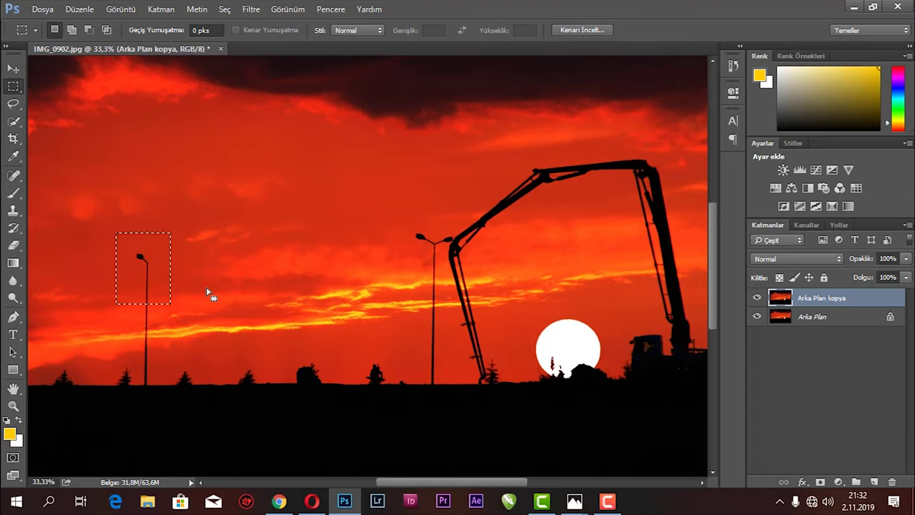
pyautogui.hotkey('ctrl', 'd')
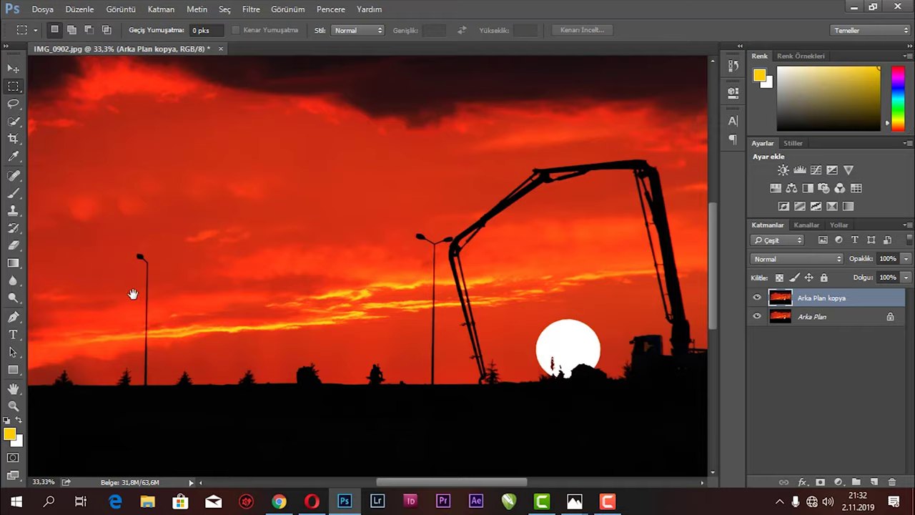
pyautogui.moveTo(133, 292)
pyautogui.mouseDown()
pyautogui.moveTo(260, 305)
pyautogui.moveTo(411, 280)
pyautogui.mouseUp()
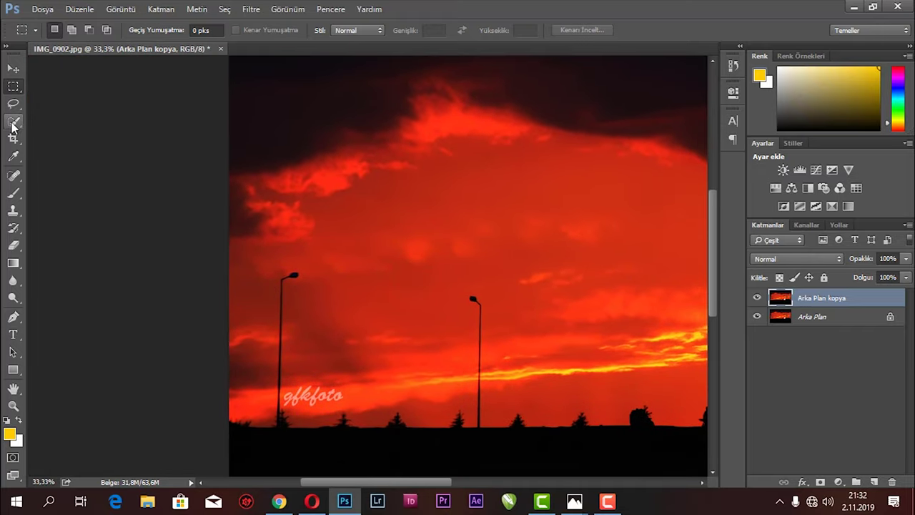
# Switch to the Clone Stamp Tool from the stamp tools flyout.
pyautogui.click(18, 179)
pyautogui.rightClick(14, 176)
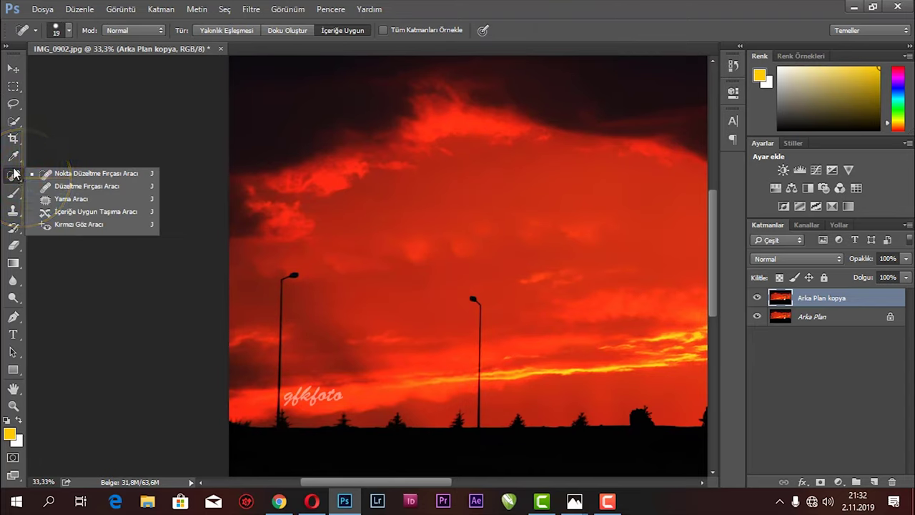
pyautogui.click(13, 157)
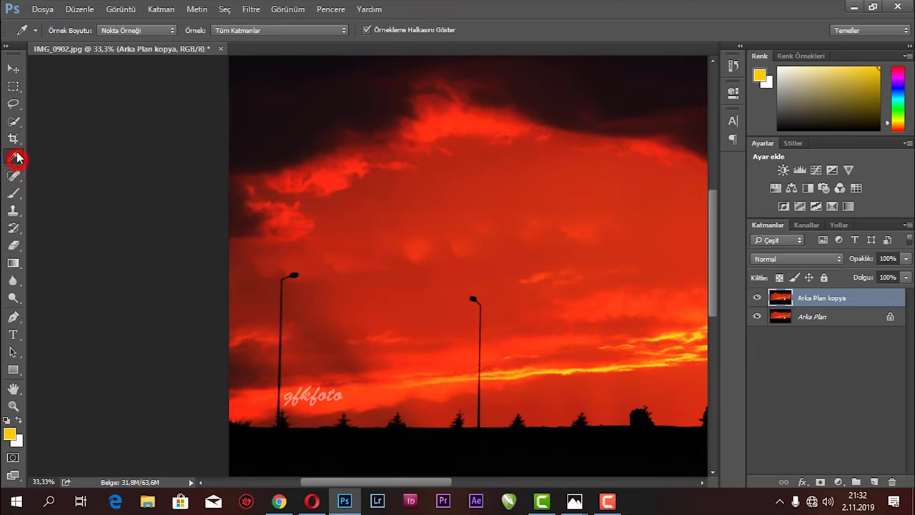
pyautogui.click(17, 212)
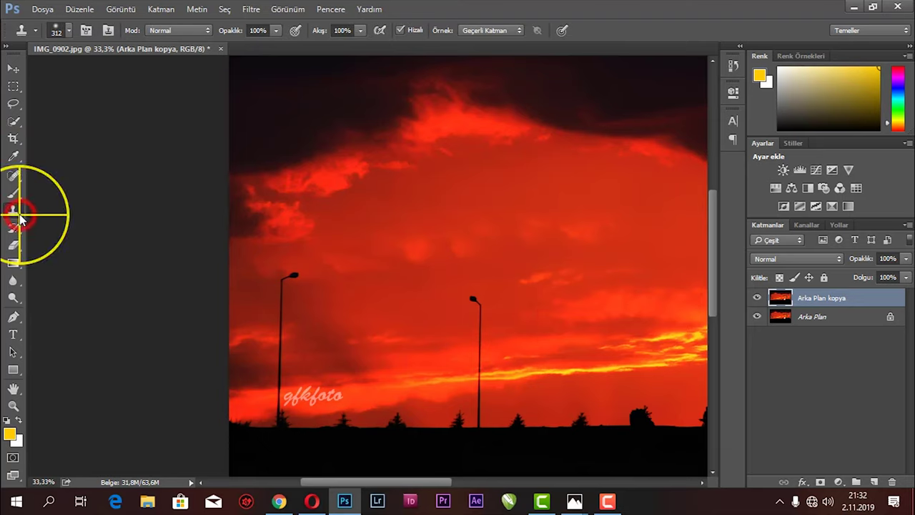
pyautogui.rightClick(18, 214)
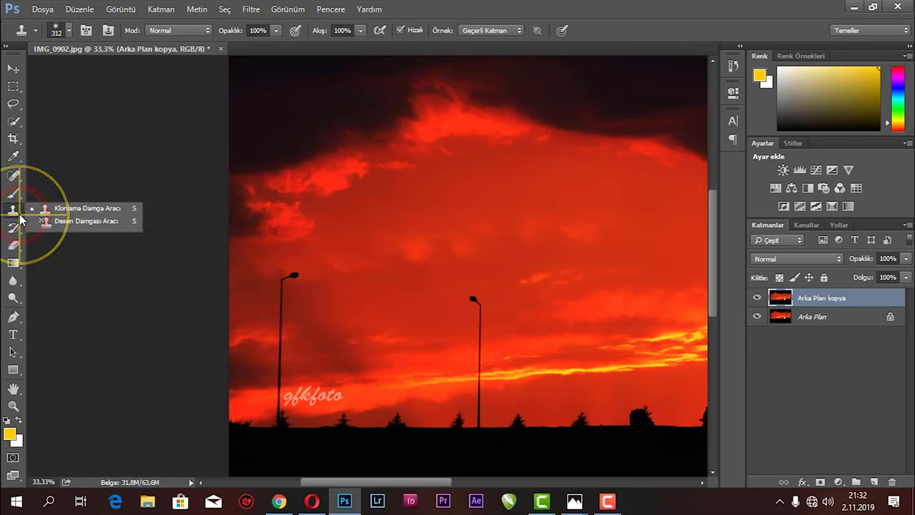
pyautogui.click(79, 212)
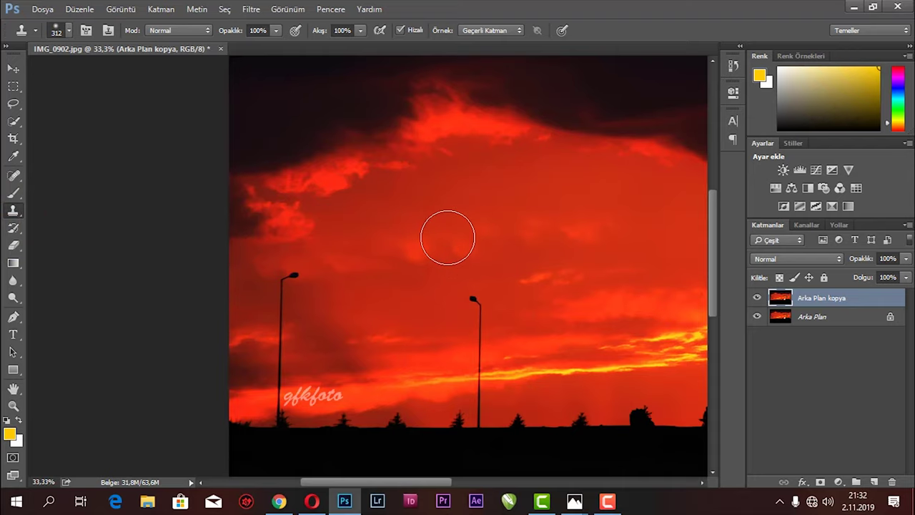
pyautogui.moveTo(450, 237); pyautogui.dragTo(454, 265)
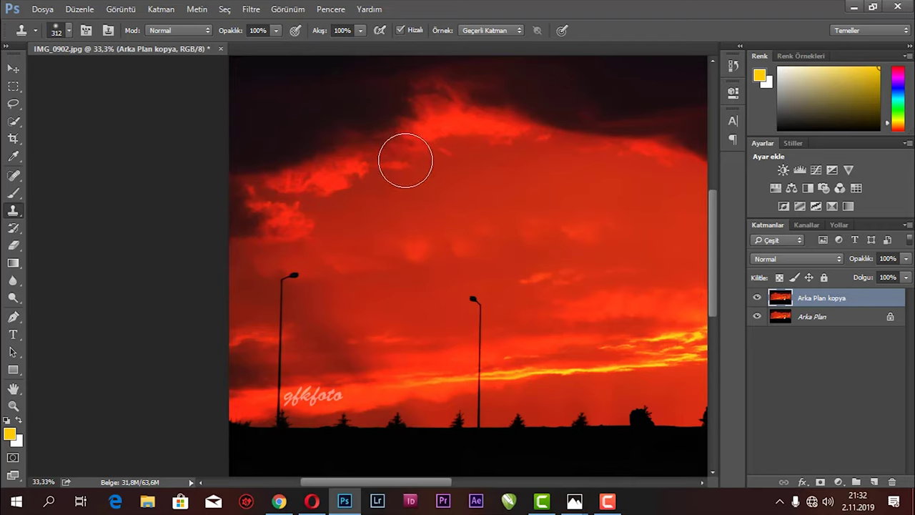
# Set a soft round 312 px brush at 0% hardness, then zoom to the left lamp post.
pyautogui.rightClick(462, 182)
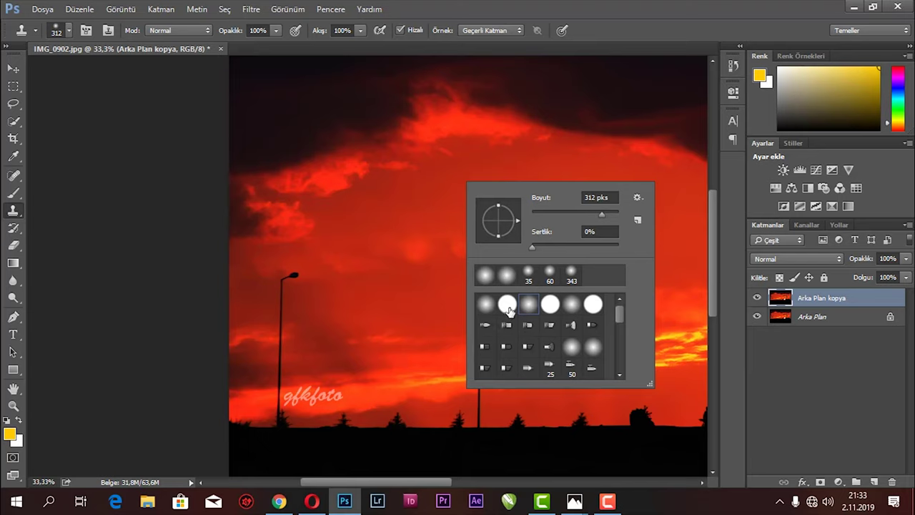
pyautogui.rightClick(505, 307)
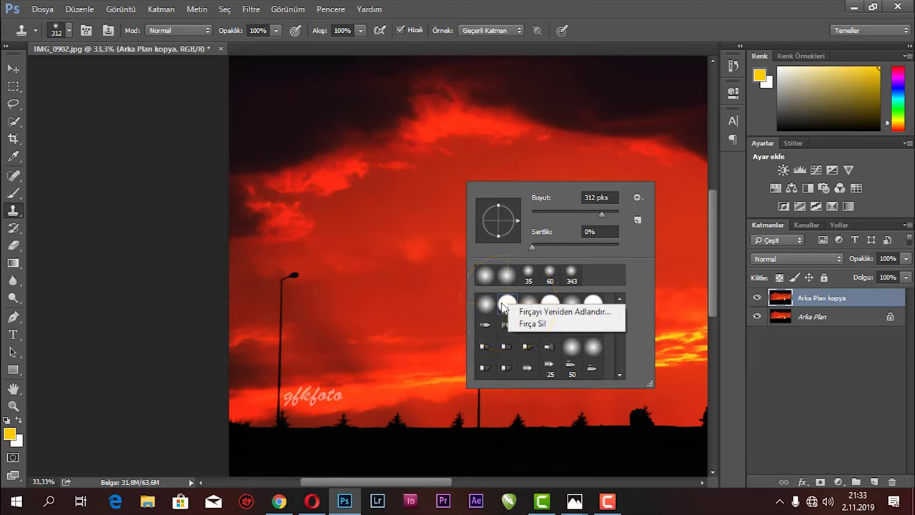
pyautogui.click(503, 306)
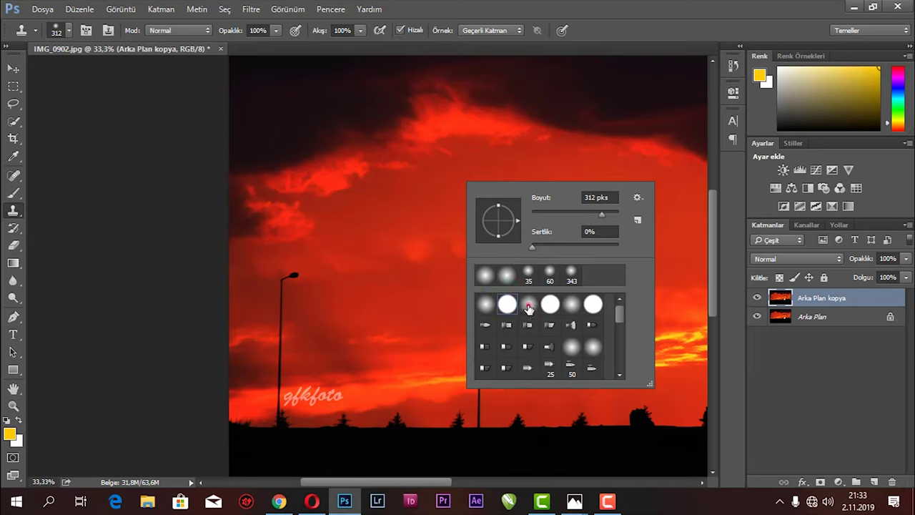
pyautogui.click(529, 304)
pyautogui.click(434, 242)
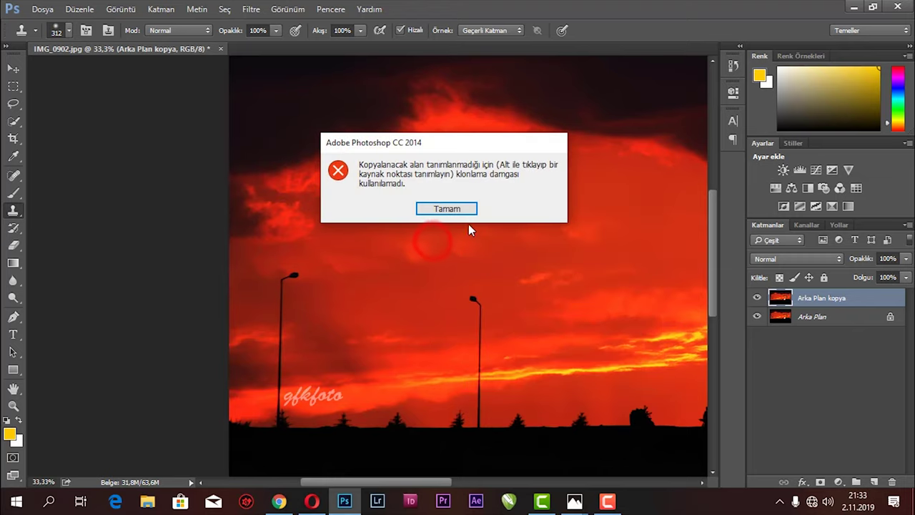
pyautogui.click(458, 208)
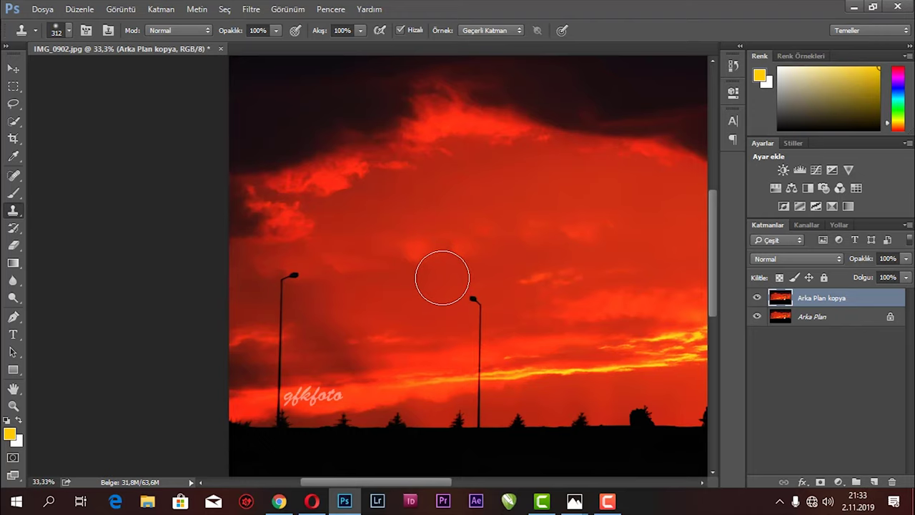
pyautogui.hotkey('ctrl', '+')
pyautogui.hotkey('ctrl', '+')
pyautogui.moveTo(441, 278); pyautogui.dragTo(380, 239)
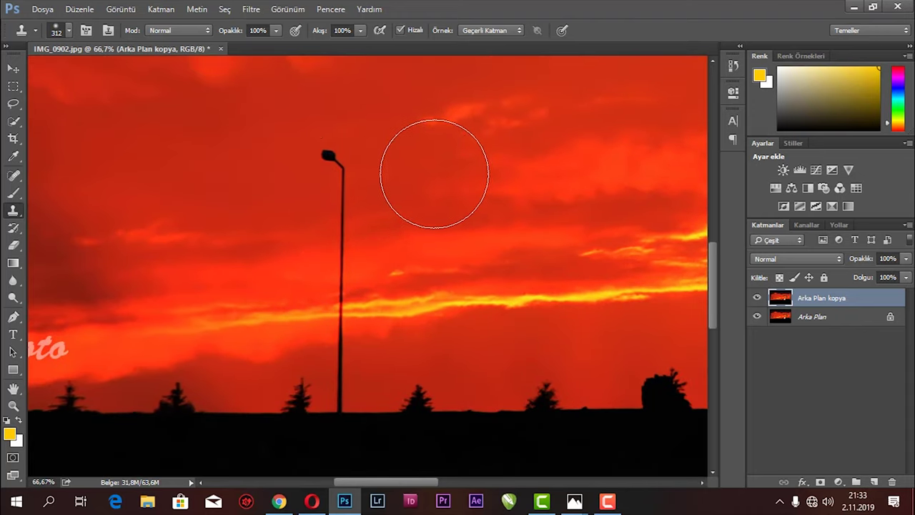
# Shrink the clone brush to 139 px and sample sky beside the lamp head.
pyautogui.rightClick(432, 178)
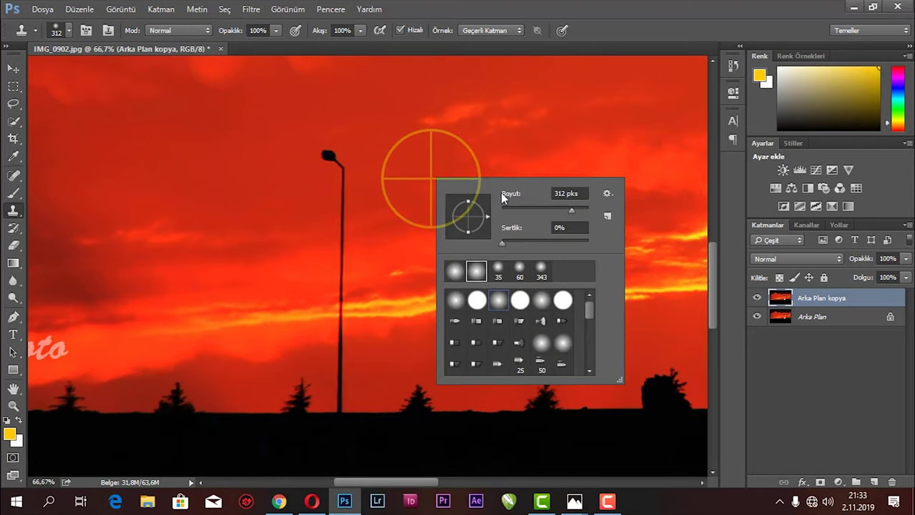
pyautogui.click(554, 206)
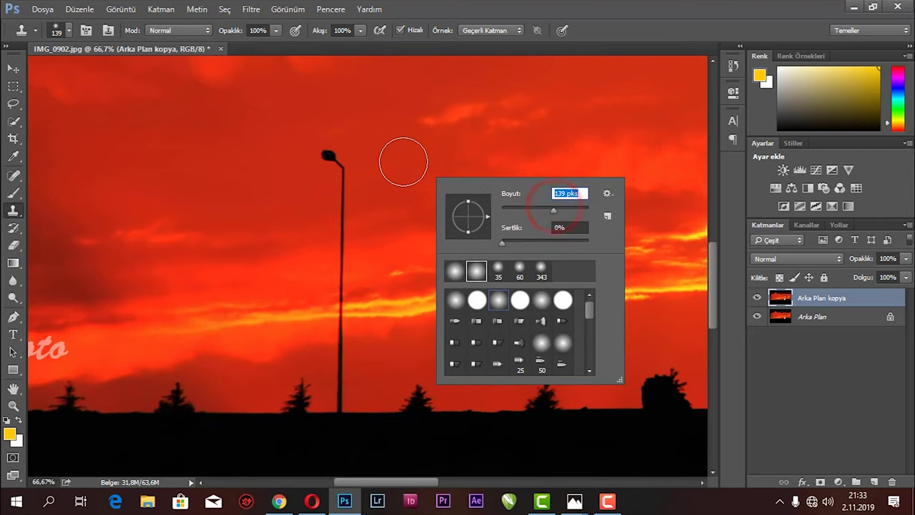
pyautogui.press('alt')
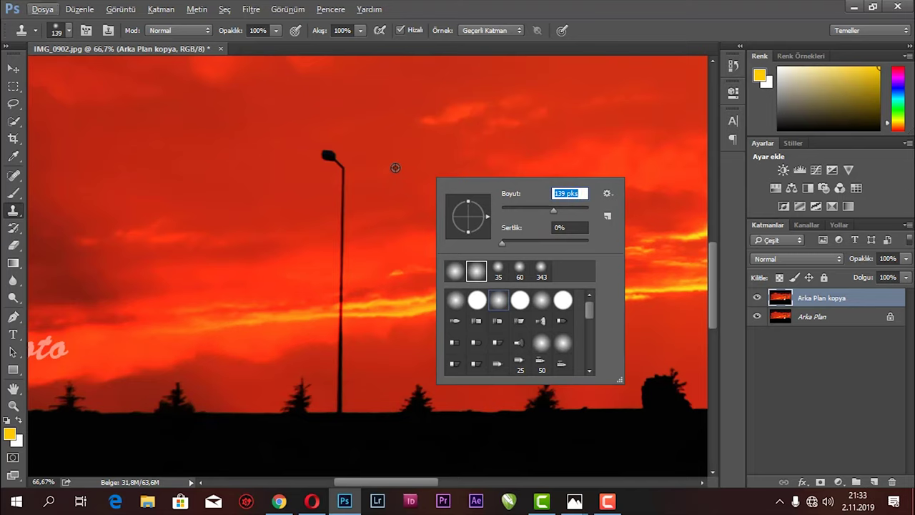
pyautogui.keyDown('alt'); pyautogui.click(395, 167); pyautogui.keyUp('alt')
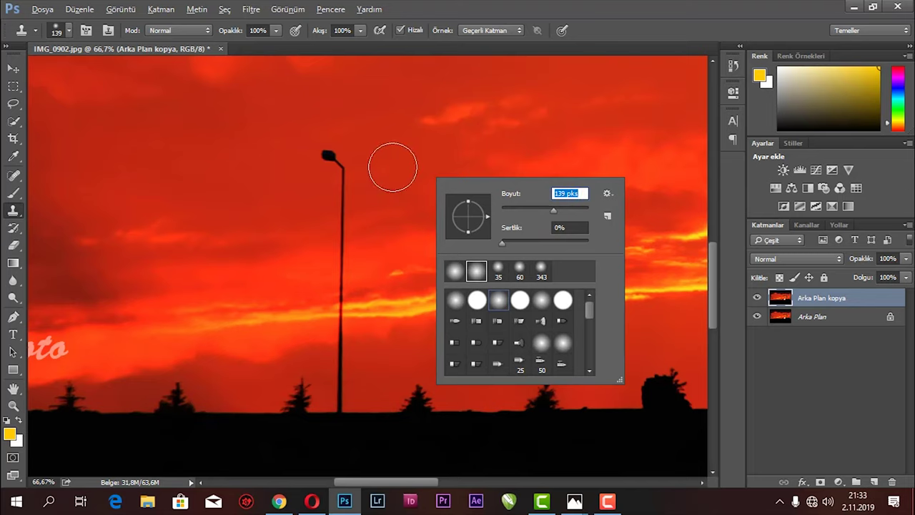
pyautogui.press('alt')
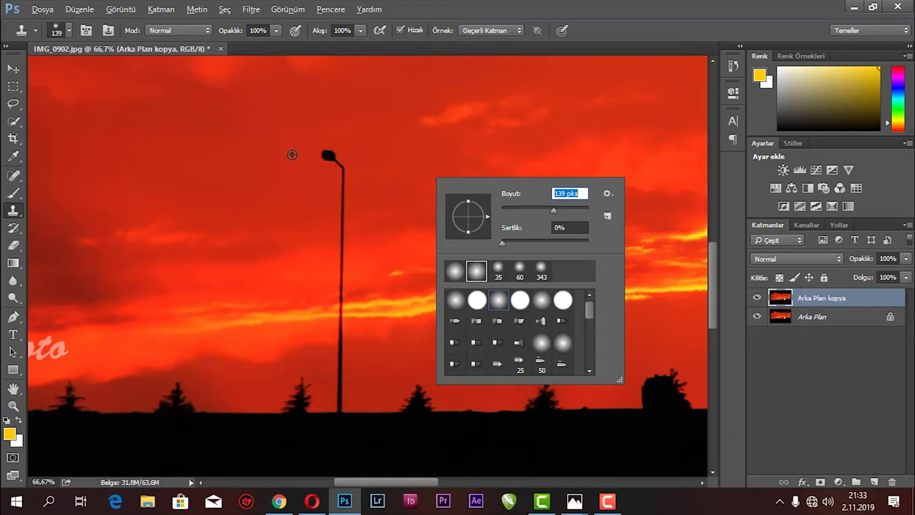
pyautogui.press('Return')
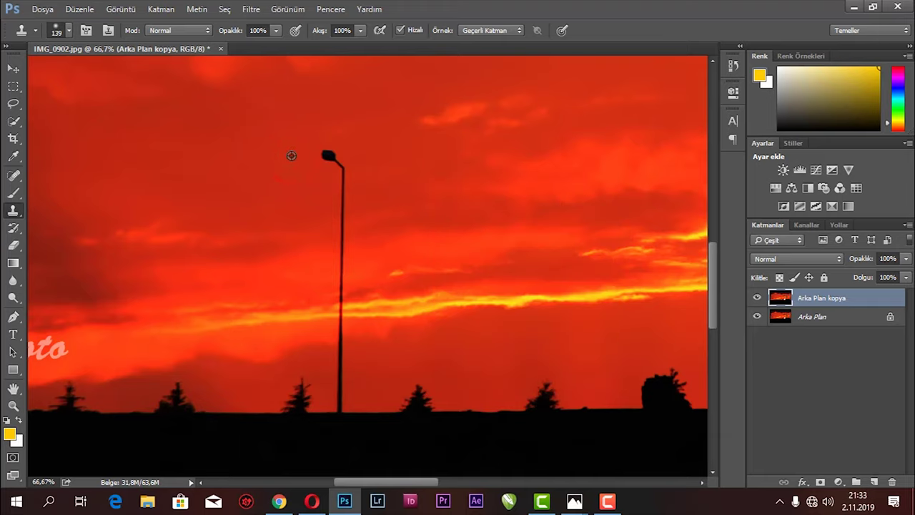
# Clone sky over the streetlamp head and pole top, redoing an undone stroke.
pyautogui.keyDown('alt'); pyautogui.click(291, 156); pyautogui.keyUp('alt')
pyautogui.moveTo(333, 156)
pyautogui.mouseDown()
pyautogui.moveTo(322, 154)
pyautogui.moveTo(362, 143)
pyautogui.mouseUp()
pyautogui.hotkey('ctrl', 'alt', 'z')
pyautogui.hotkey('ctrl', 'alt', 'z')
pyautogui.hotkey('ctrl', 'alt', 'z')
pyautogui.hotkey('ctrl', 'alt', 'z')
pyautogui.moveTo(311, 167); pyautogui.dragTo(328, 156)
pyautogui.moveTo(351, 215)
pyautogui.mouseDown()
pyautogui.moveTo(342, 182)
pyautogui.moveTo(340, 208)
pyautogui.mouseUp()
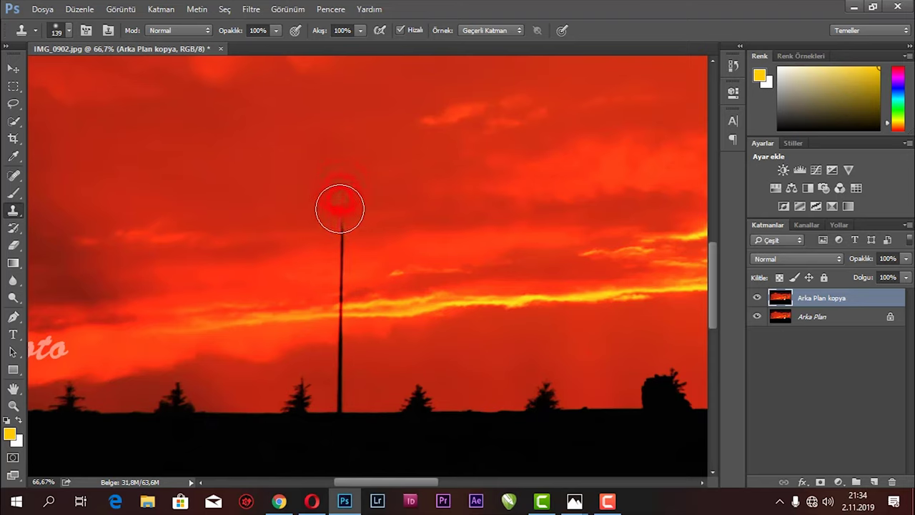
pyautogui.click(342, 222)
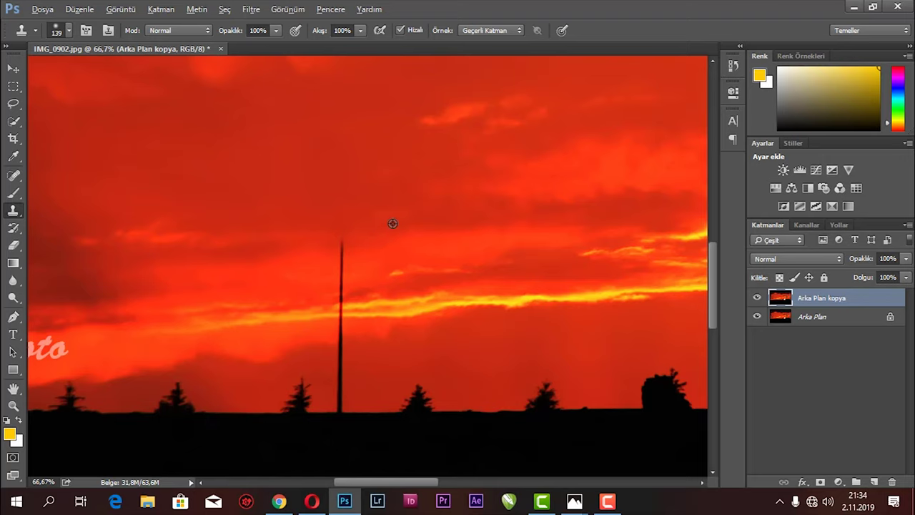
# Sample sky beside the pole and paint it down over the upper pole.
pyautogui.keyDown('alt'); pyautogui.click(393, 217); pyautogui.keyUp('alt')
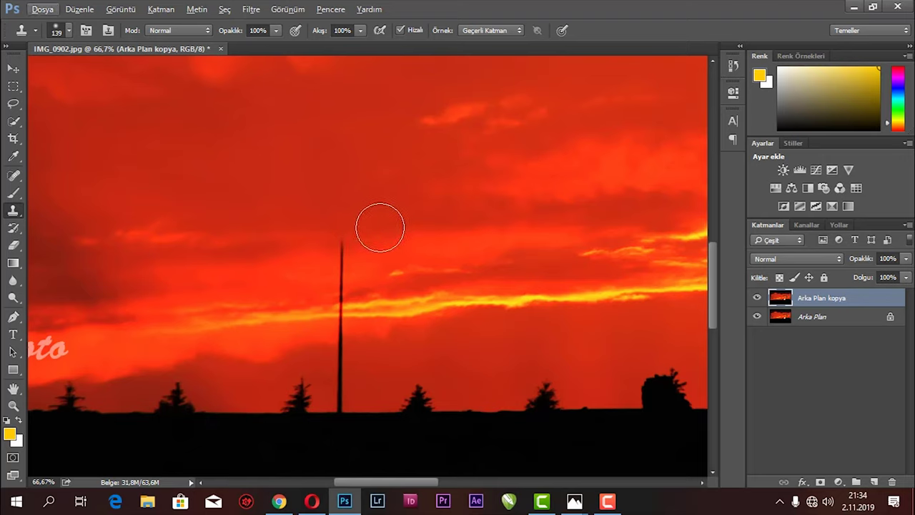
pyautogui.press('alt')
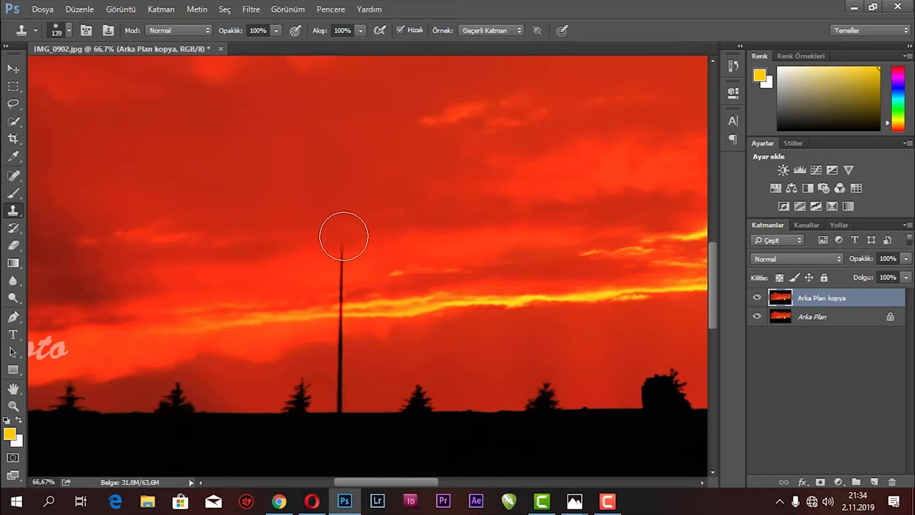
pyautogui.moveTo(343, 243); pyautogui.dragTo(347, 367)
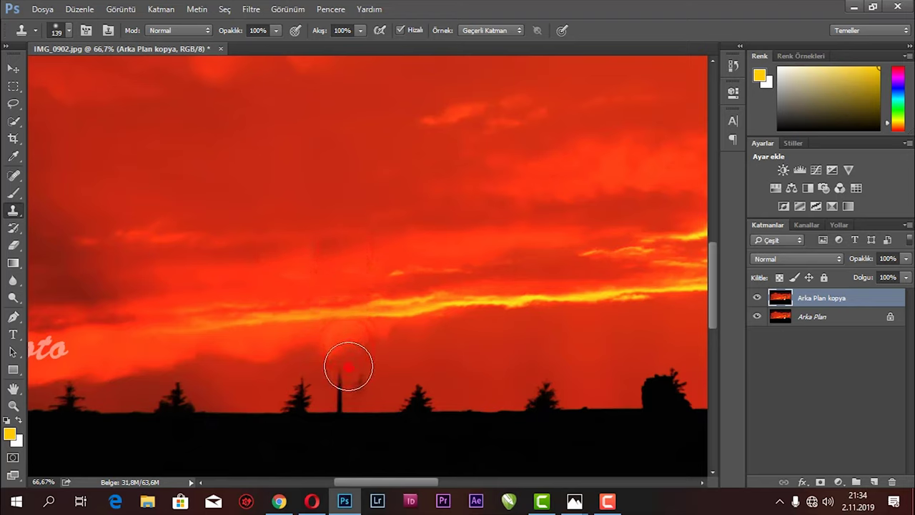
pyautogui.moveTo(288, 384); pyautogui.dragTo(288, 405)
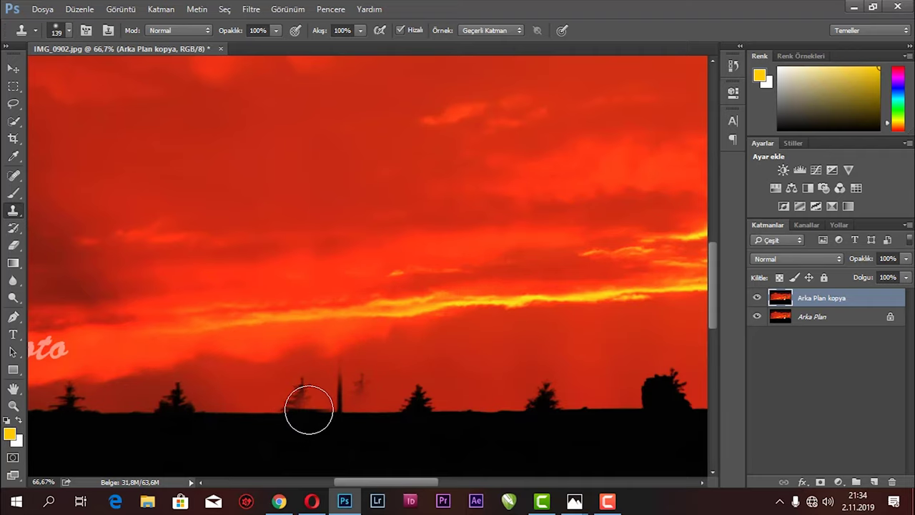
# At 200% zoom with a 41 px brush, clone away the remaining pole to the ground.
pyautogui.hotkey('ctrl', '+')
pyautogui.hotkey('ctrl', '+')
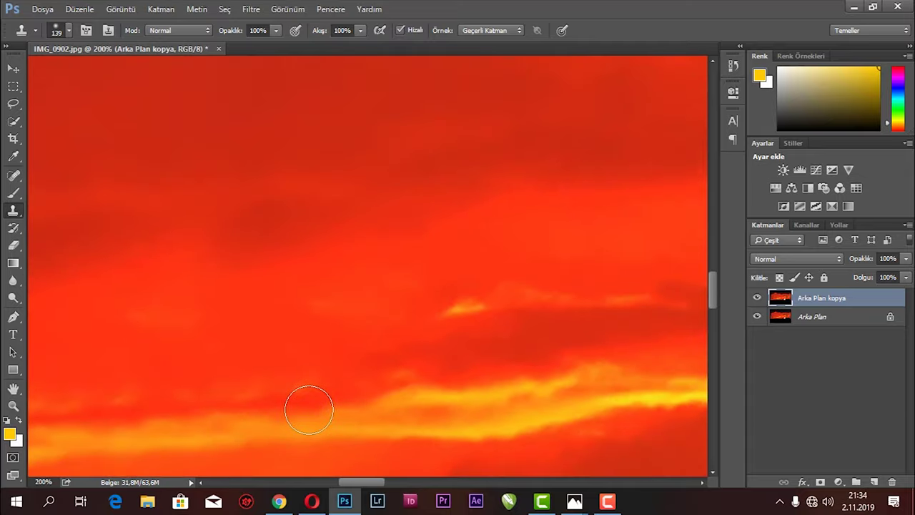
pyautogui.moveTo(309, 409); pyautogui.dragTo(360, 234)
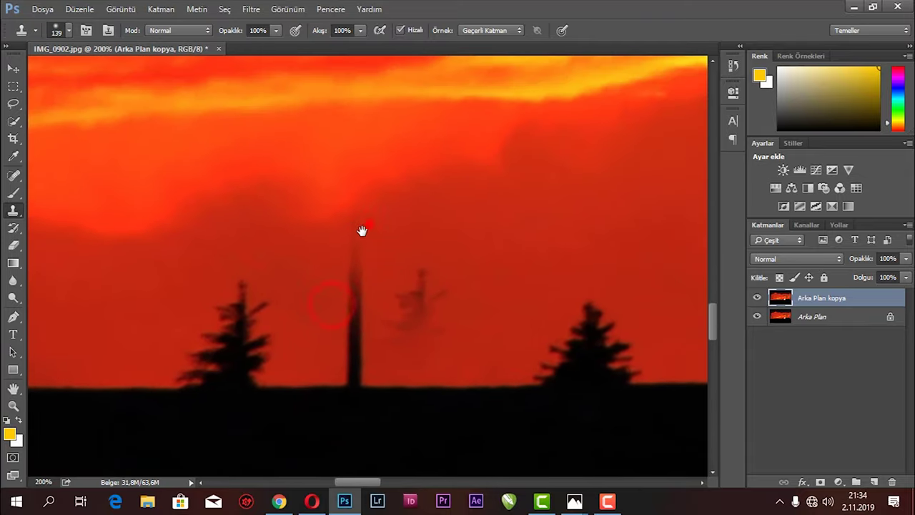
pyautogui.rightClick(468, 220)
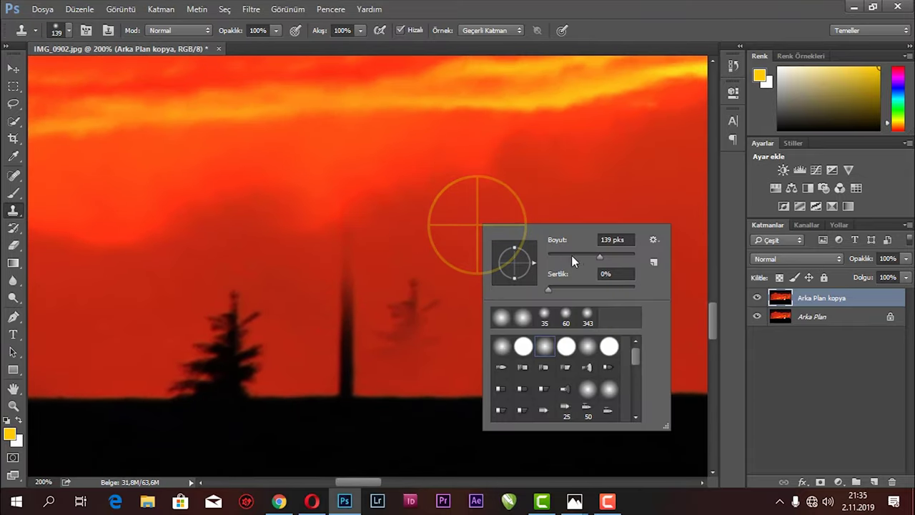
pyautogui.moveTo(571, 254)
pyautogui.mouseDown()
pyautogui.moveTo(582, 254)
pyautogui.moveTo(567, 255)
pyautogui.mouseUp()
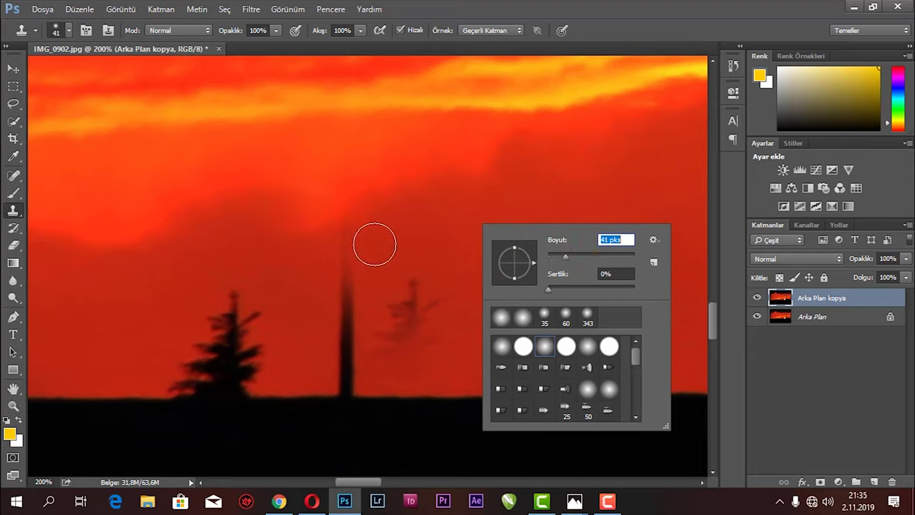
pyautogui.click(391, 225)
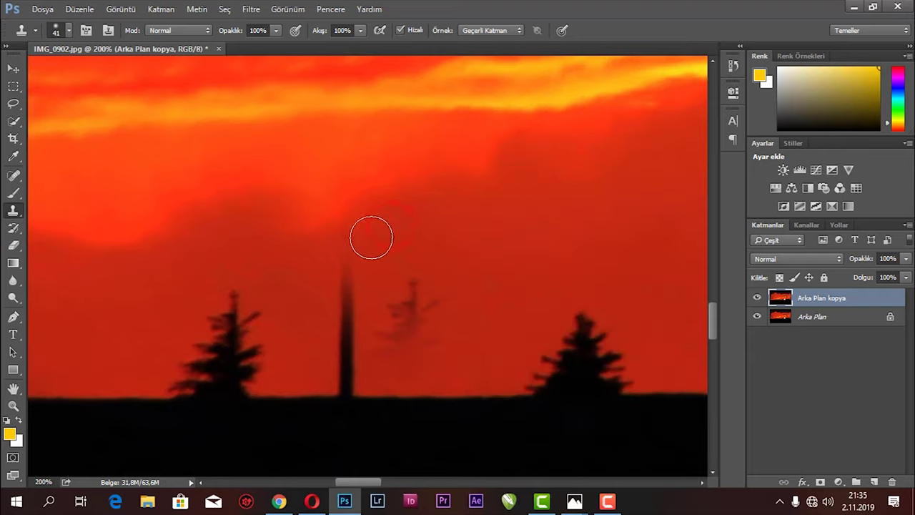
pyautogui.keyDown('alt'); pyautogui.click(408, 217); pyautogui.keyUp('alt')
pyautogui.moveTo(357, 230); pyautogui.dragTo(347, 321)
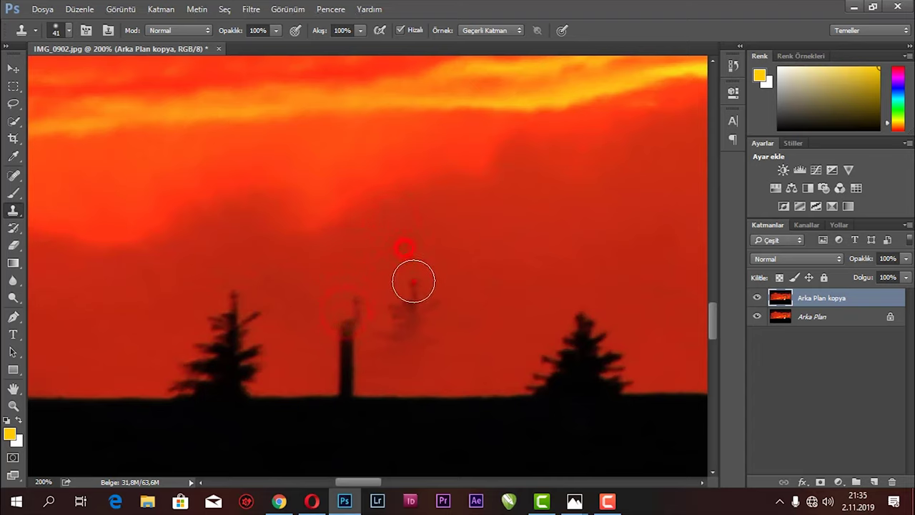
pyautogui.moveTo(413, 280); pyautogui.dragTo(394, 329)
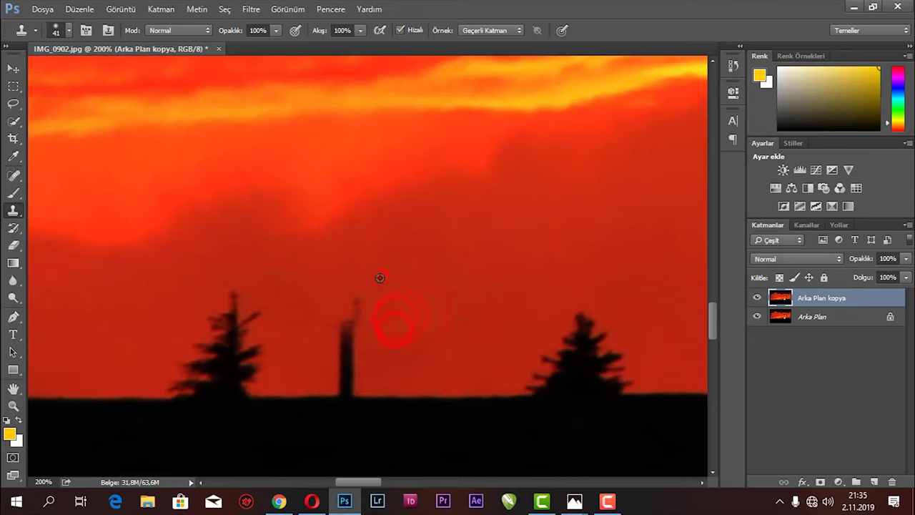
pyautogui.moveTo(380, 277)
pyautogui.mouseDown()
pyautogui.moveTo(344, 396)
pyautogui.moveTo(417, 405)
pyautogui.moveTo(348, 394)
pyautogui.moveTo(350, 374)
pyautogui.mouseUp()
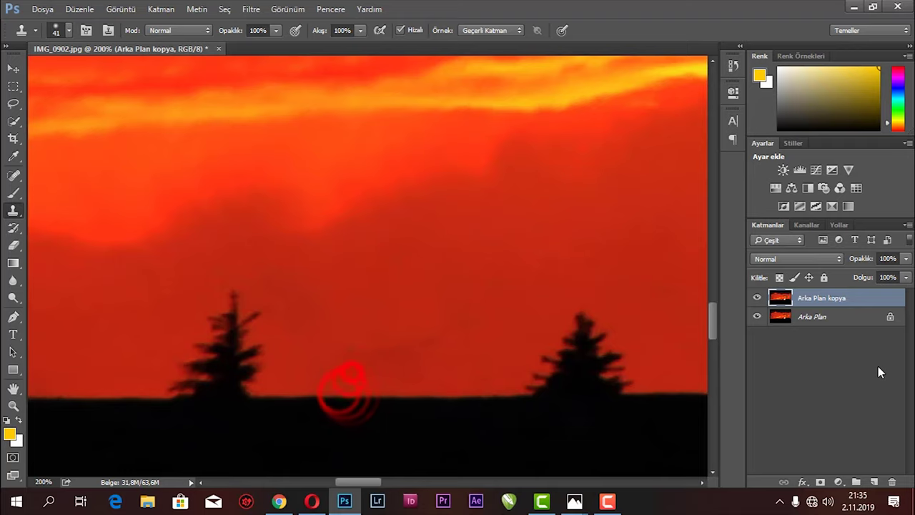
# Zoom out to the whole photo, then zoom to 66.7% on the leftmost lamp post.
pyautogui.hotkey('ctrl', '-')
pyautogui.hotkey('ctrl', '-')
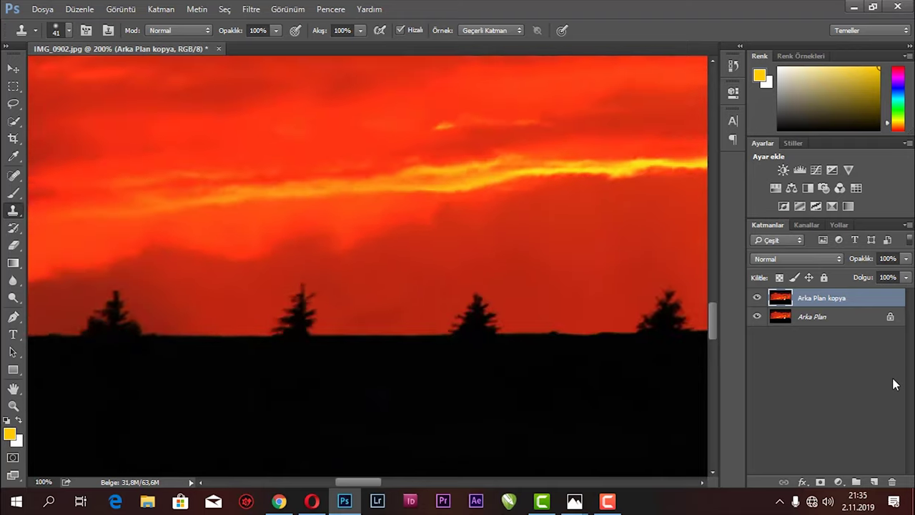
pyautogui.hotkey('ctrl', '-')
pyautogui.hotkey('ctrl', '-')
pyautogui.hotkey('ctrl', '-')
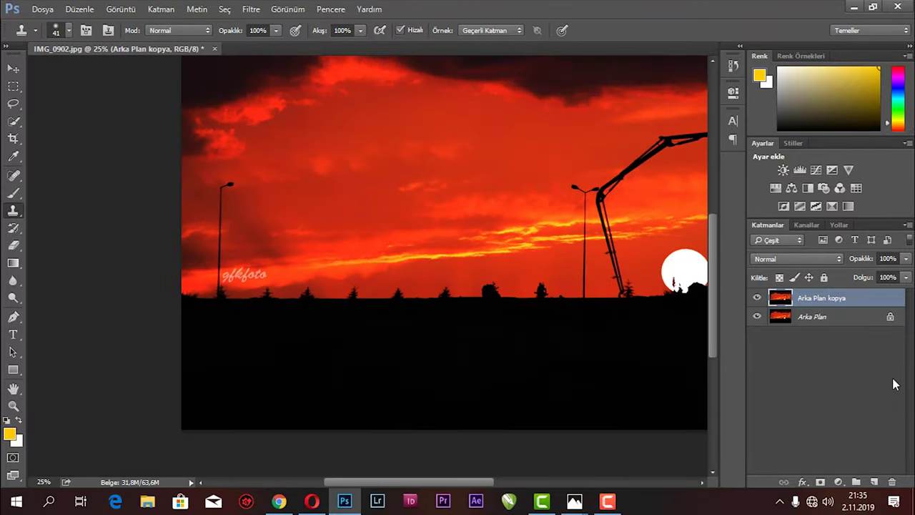
pyautogui.hotkey('ctrl', '-')
pyautogui.hotkey('ctrl', '+')
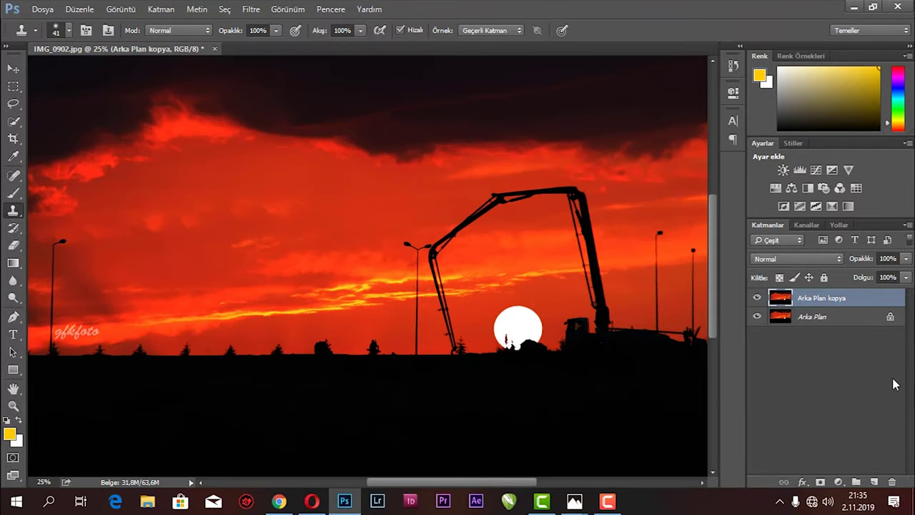
pyautogui.moveTo(248, 332); pyautogui.dragTo(529, 332)
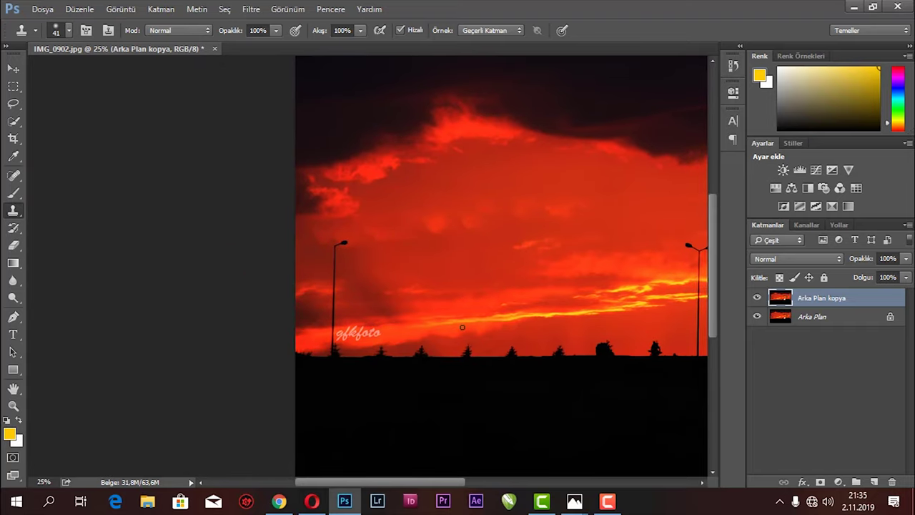
pyautogui.hotkey('ctrl', '+')
pyautogui.hotkey('ctrl', '+')
pyautogui.hotkey('ctrl', '+')
pyautogui.moveTo(477, 334)
pyautogui.mouseDown()
pyautogui.moveTo(274, 243)
pyautogui.moveTo(508, 292)
pyautogui.moveTo(582, 357)
pyautogui.mouseUp()
pyautogui.moveTo(237, 368); pyautogui.dragTo(404, 368)
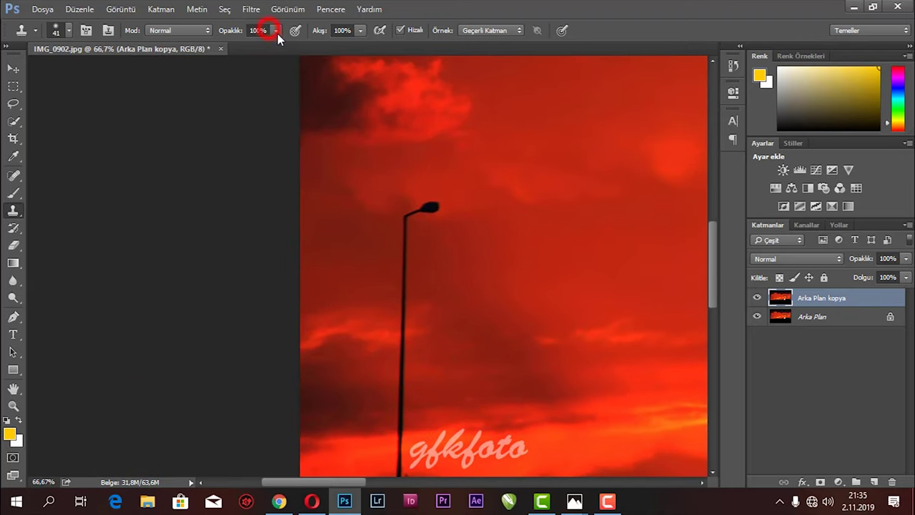
# Enlarge the clone brush to 99 px.
pyautogui.rightClick(560, 188)
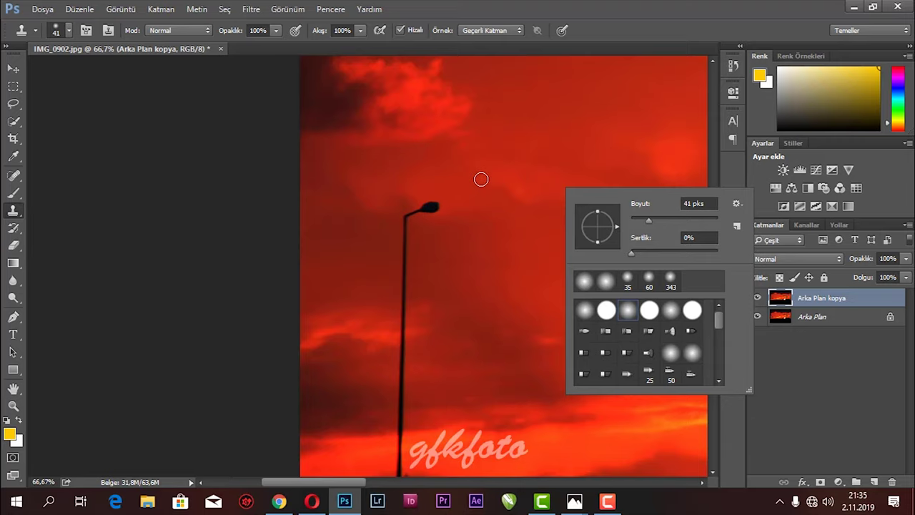
pyautogui.click(493, 210)
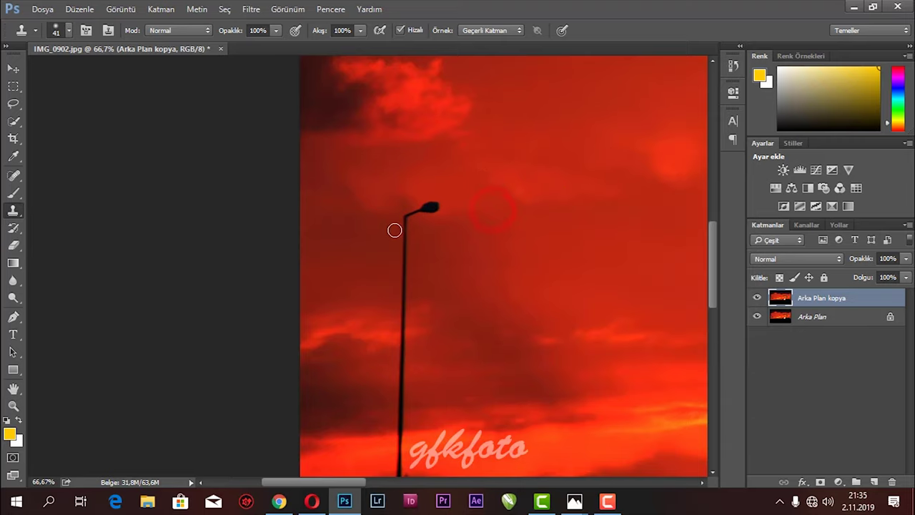
pyautogui.hotkey('ctrl', '+')
pyautogui.hotkey('ctrl', '+')
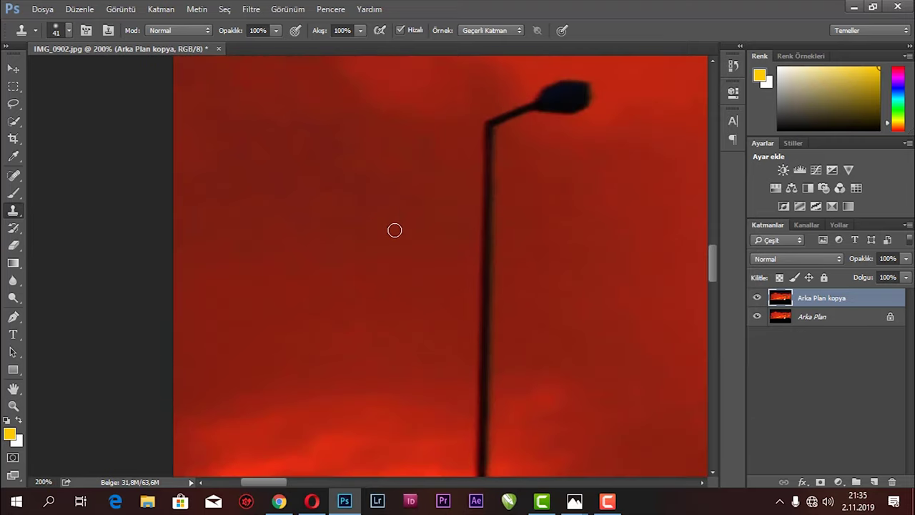
pyautogui.hotkey('ctrl', '-')
pyautogui.hotkey('ctrl', '-')
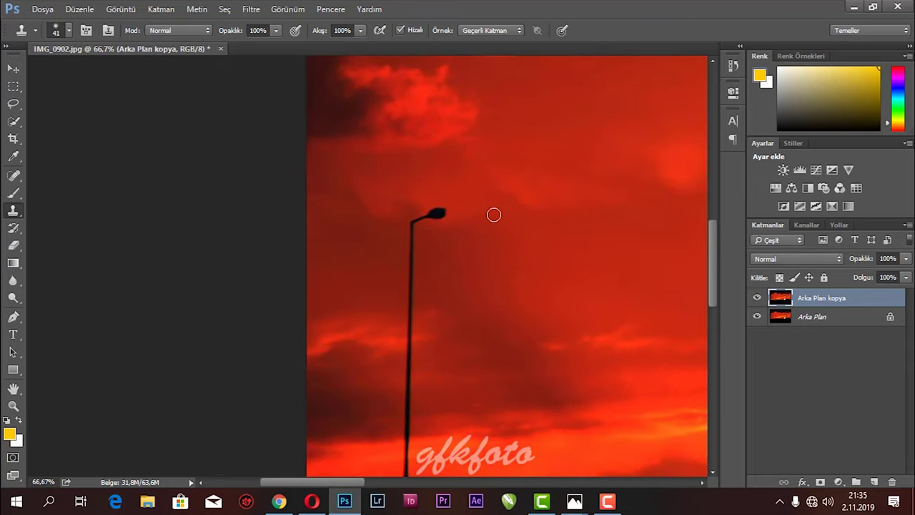
pyautogui.rightClick(493, 215)
pyautogui.moveTo(591, 247); pyautogui.dragTo(608, 246)
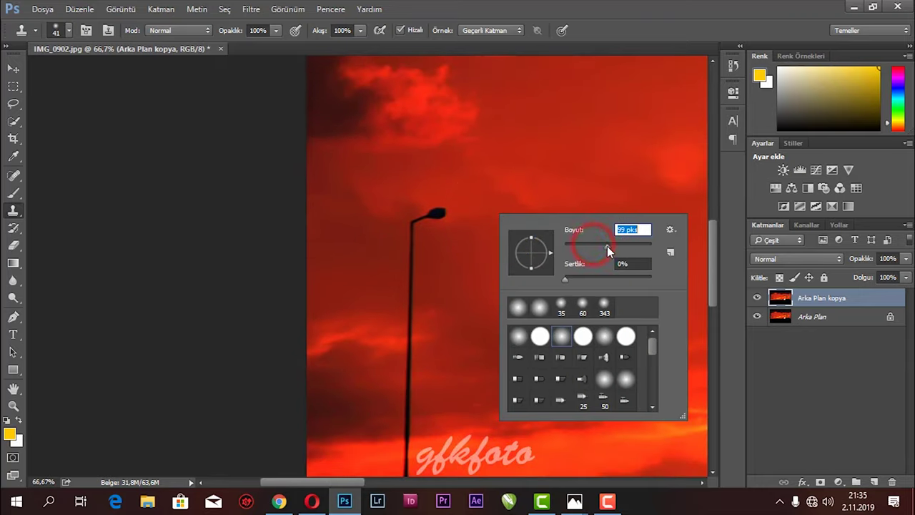
pyautogui.press('Return')
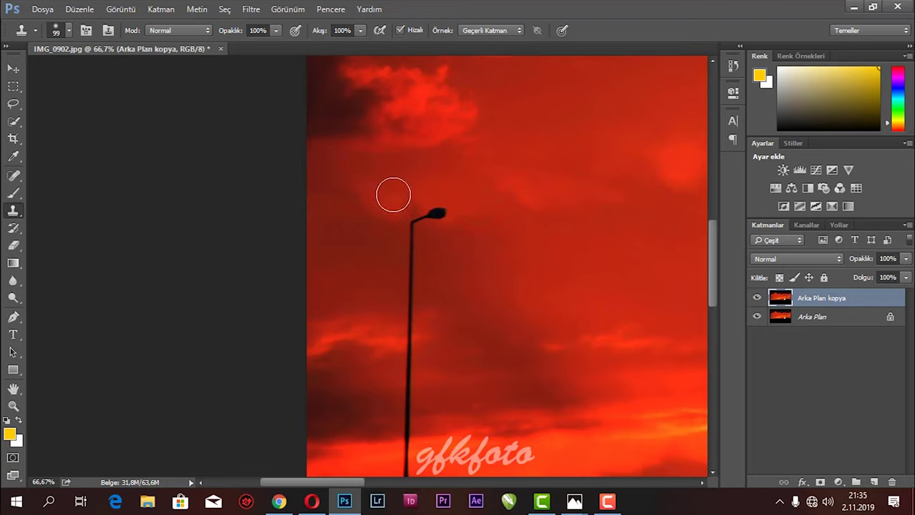
# Clone sky over the far-left lamp head and upper pole, undoing bad strokes.
pyautogui.click(411, 289)
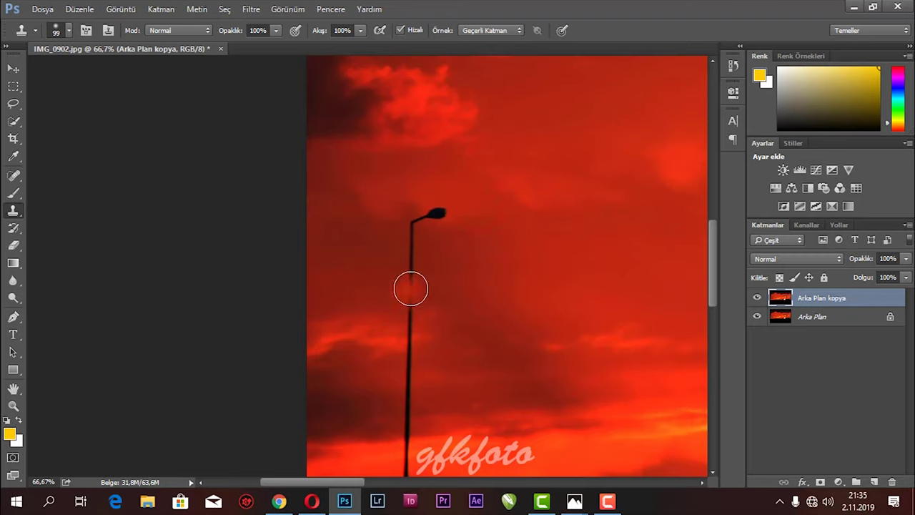
pyautogui.hotkey('ctrl', 'z')
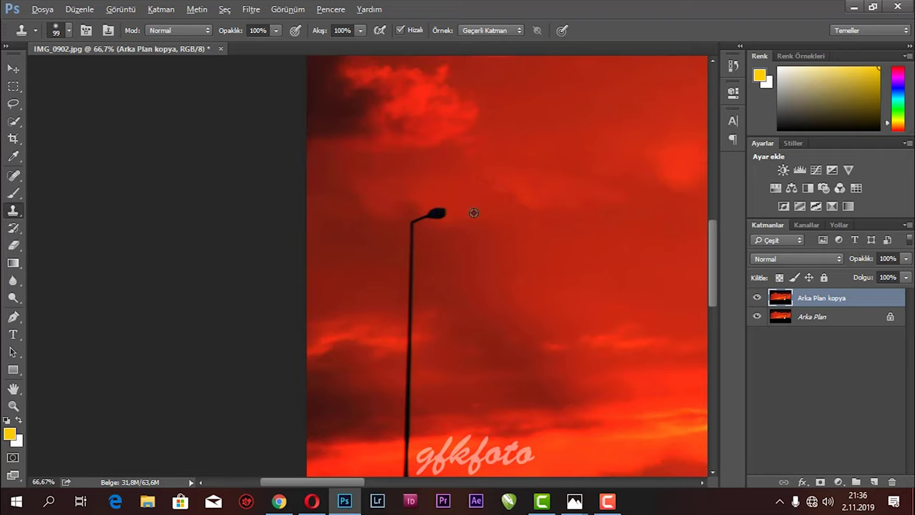
pyautogui.moveTo(445, 223); pyautogui.dragTo(441, 211)
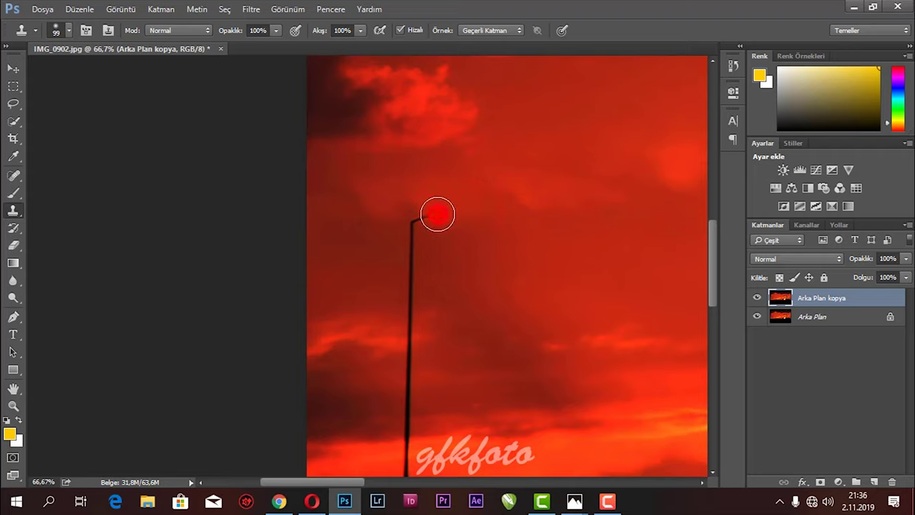
pyautogui.moveTo(419, 224)
pyautogui.mouseDown()
pyautogui.moveTo(412, 305)
pyautogui.moveTo(433, 317)
pyautogui.mouseUp()
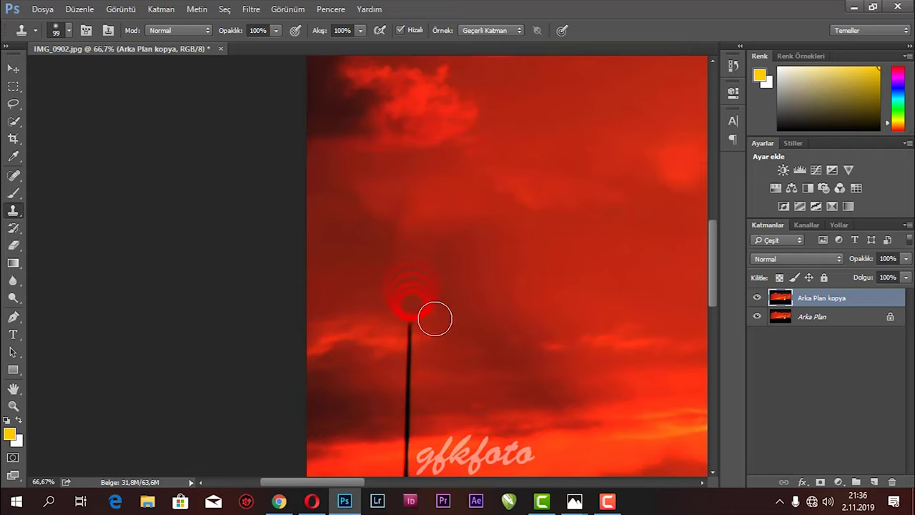
pyautogui.moveTo(363, 357)
pyautogui.mouseDown()
pyautogui.moveTo(384, 337)
pyautogui.moveTo(405, 273)
pyautogui.mouseUp()
pyautogui.keyDown('alt'); pyautogui.click(394, 274); pyautogui.keyUp('alt')
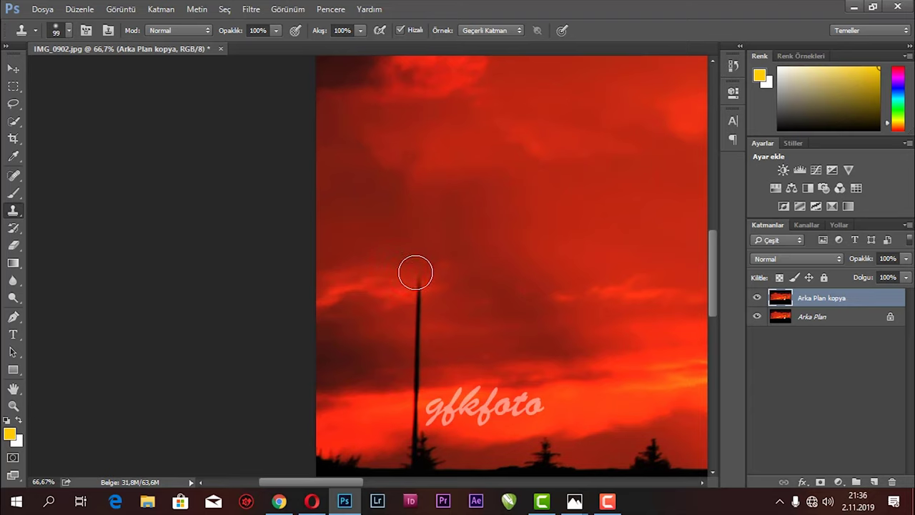
pyautogui.hotkey('ctrl', 'z')
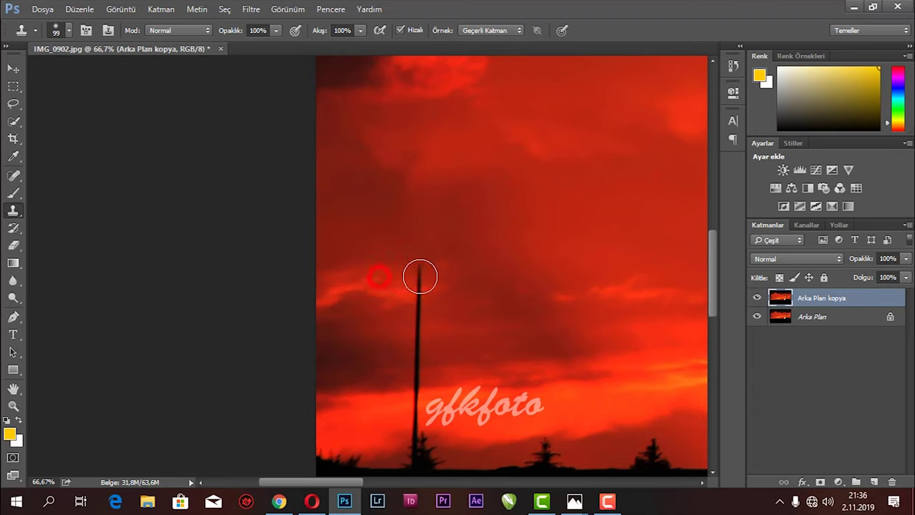
pyautogui.moveTo(420, 277); pyautogui.dragTo(417, 287)
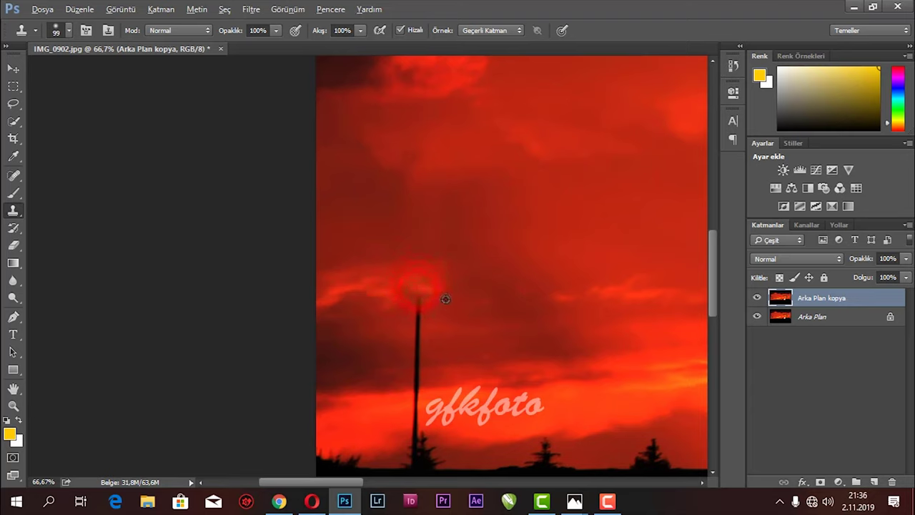
pyautogui.click(420, 310)
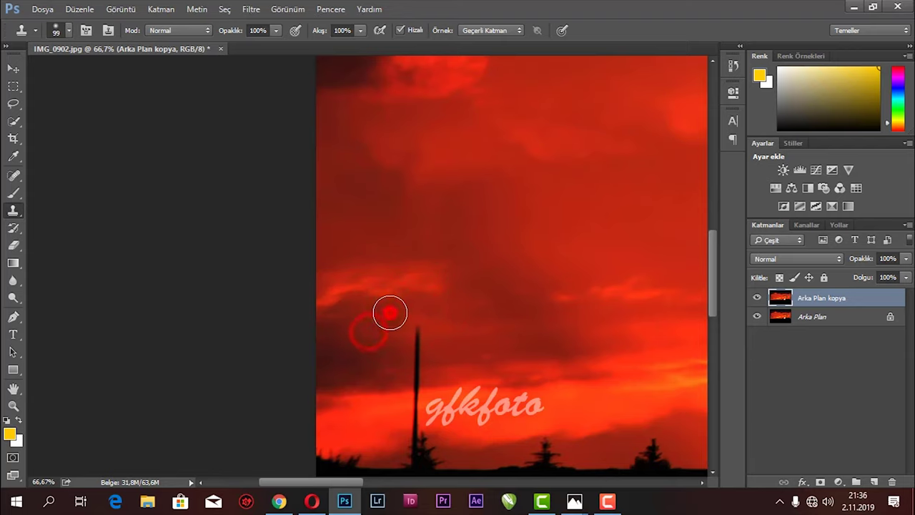
# Dab cloned sky over the pole tip, leaving a short stub above the trees.
pyautogui.moveTo(451, 343); pyautogui.dragTo(459, 267)
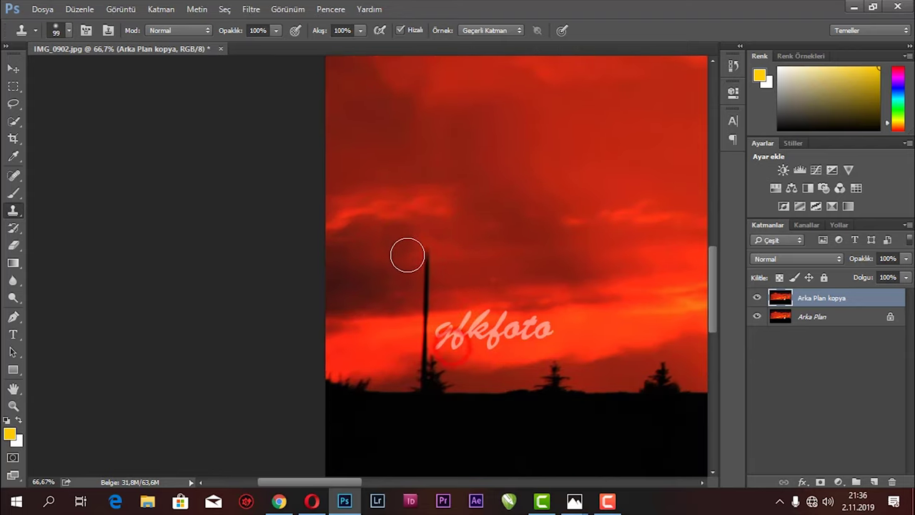
pyautogui.click(388, 255)
pyautogui.click(422, 252)
pyautogui.click(425, 276)
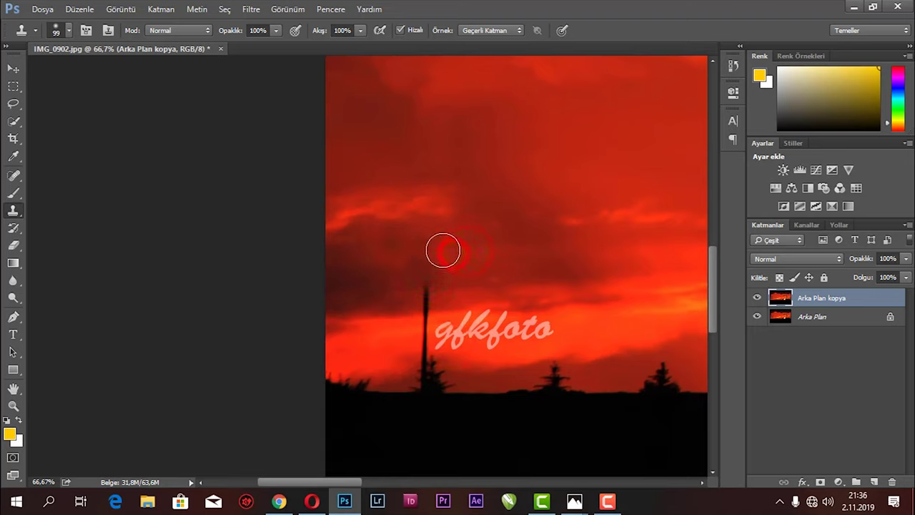
pyautogui.scroll(-2, 370, 286)
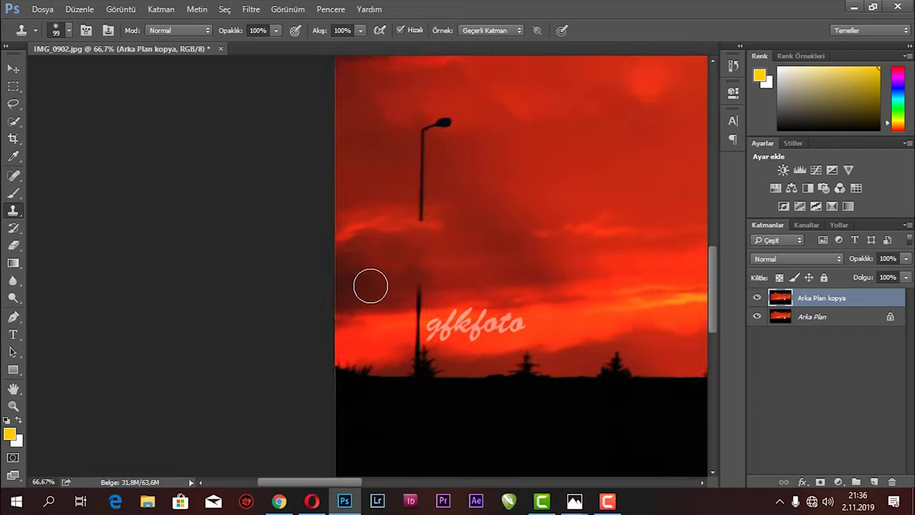
pyautogui.scroll(-2, 370, 286)
pyautogui.scroll(1, 371, 286)
pyautogui.scroll(1, 370, 286)
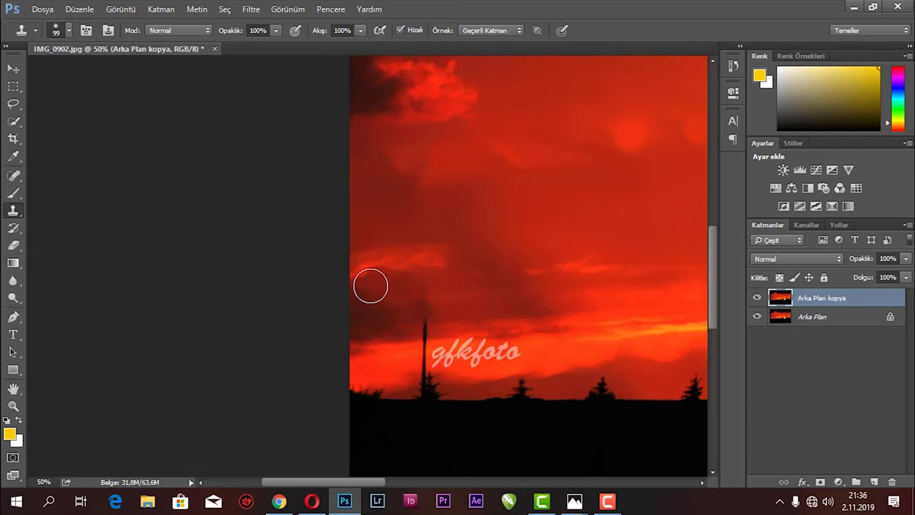
# Paint cloned sky over the pole stub, zooming to 100% for detail.
pyautogui.moveTo(415, 369); pyautogui.dragTo(431, 313)
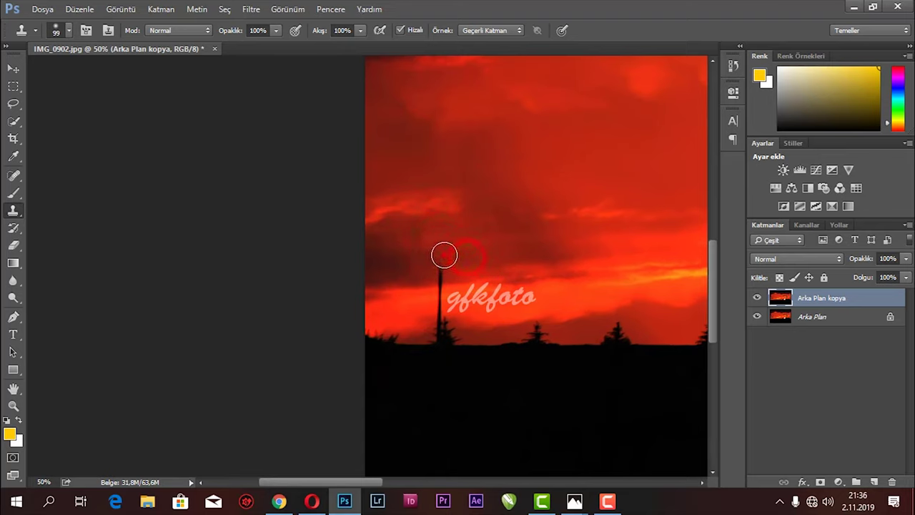
pyautogui.moveTo(405, 267); pyautogui.dragTo(417, 284)
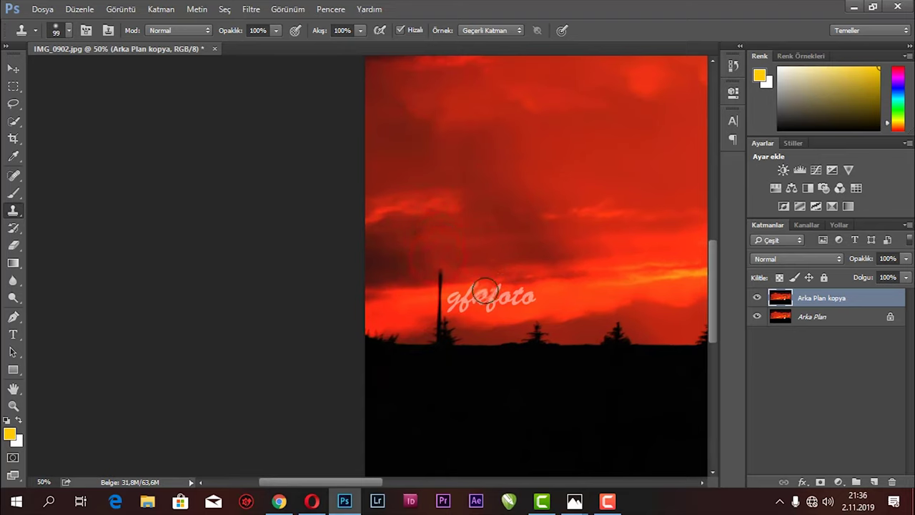
pyautogui.click(437, 271)
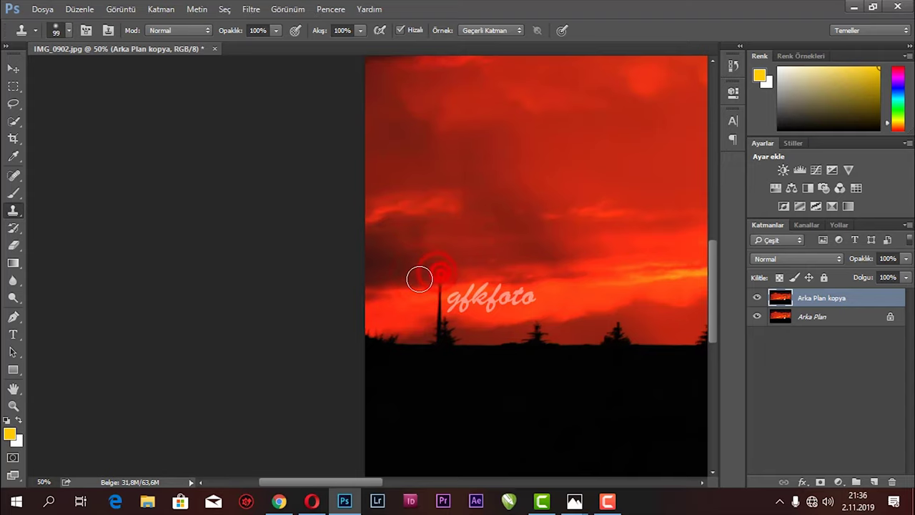
pyautogui.hotkey('ctrl', '+')
pyautogui.hotkey('ctrl', '+')
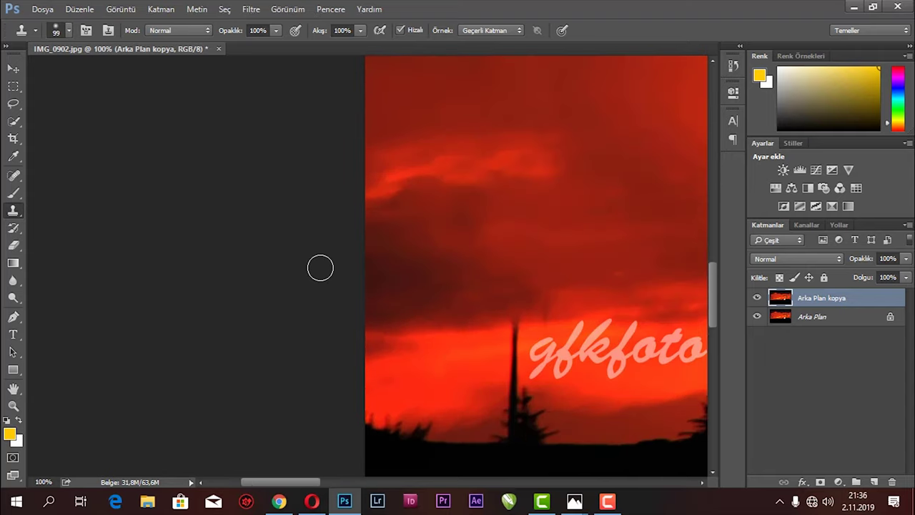
pyautogui.moveTo(519, 359); pyautogui.dragTo(465, 336)
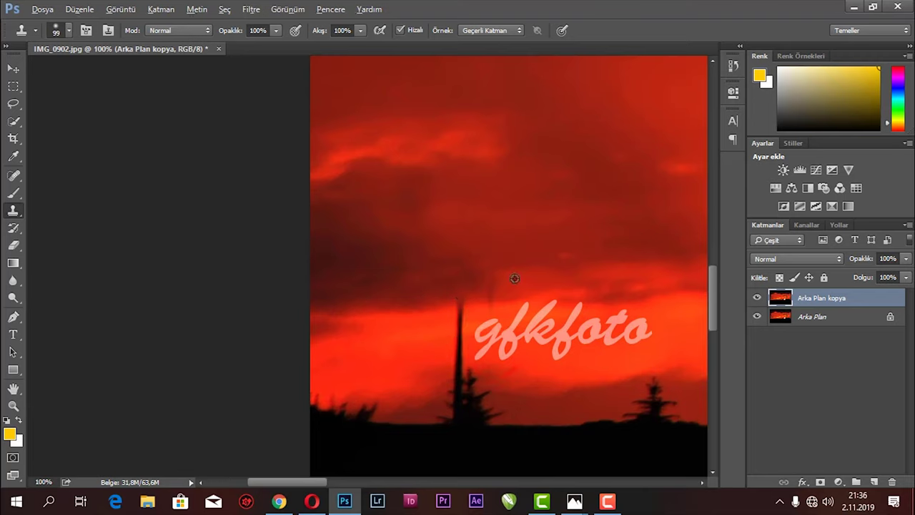
pyautogui.click(489, 286)
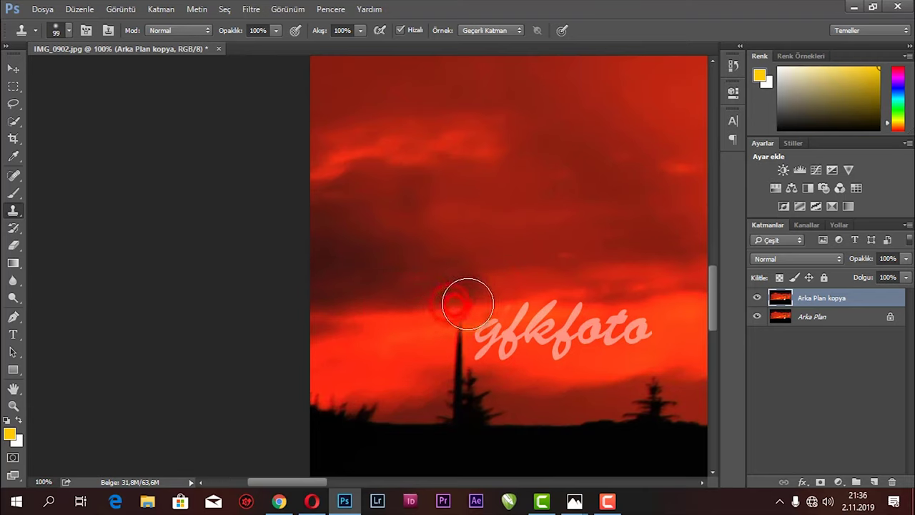
pyautogui.click(466, 302)
# Resample sky beside the pole and clone away the last bit of the stub.
pyautogui.moveTo(416, 357); pyautogui.dragTo(416, 315)
pyautogui.click(413, 303)
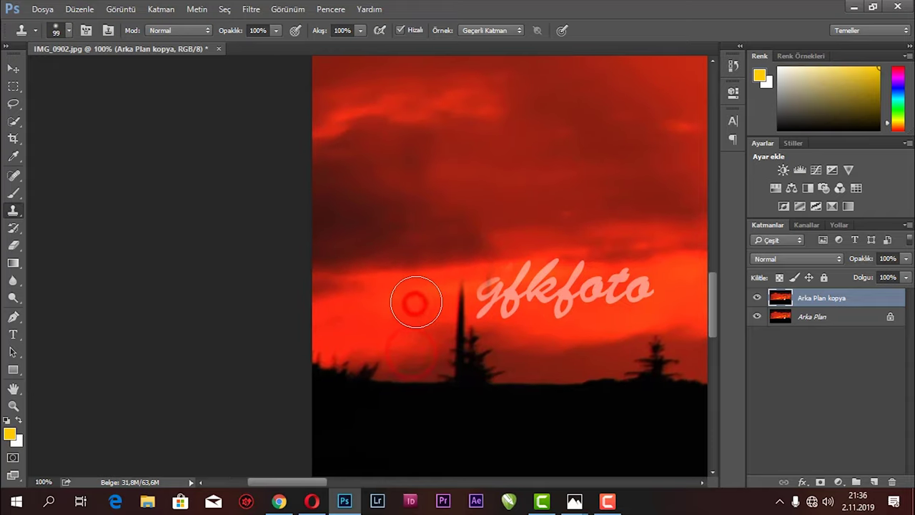
pyautogui.press('alt')
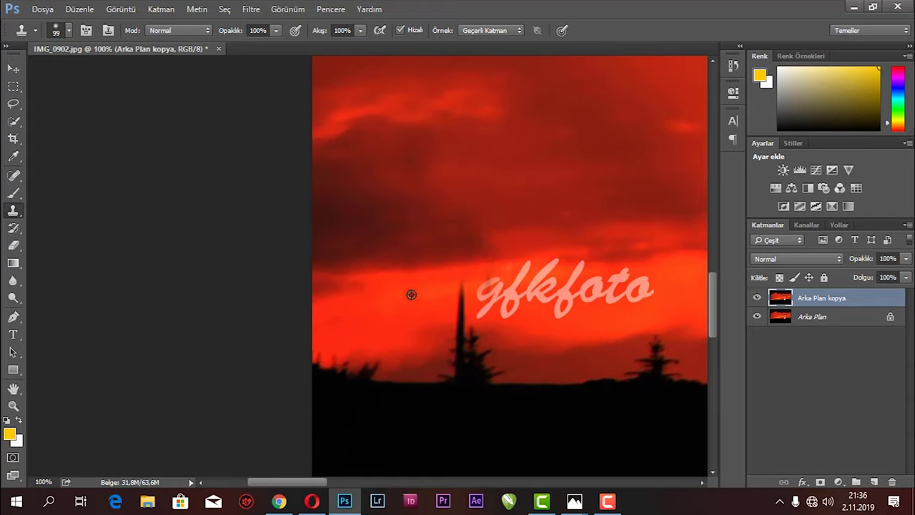
pyautogui.keyDown('alt'); pyautogui.click(411, 294); pyautogui.keyUp('alt')
pyautogui.click(453, 296)
pyautogui.moveTo(409, 351); pyautogui.dragTo(413, 313)
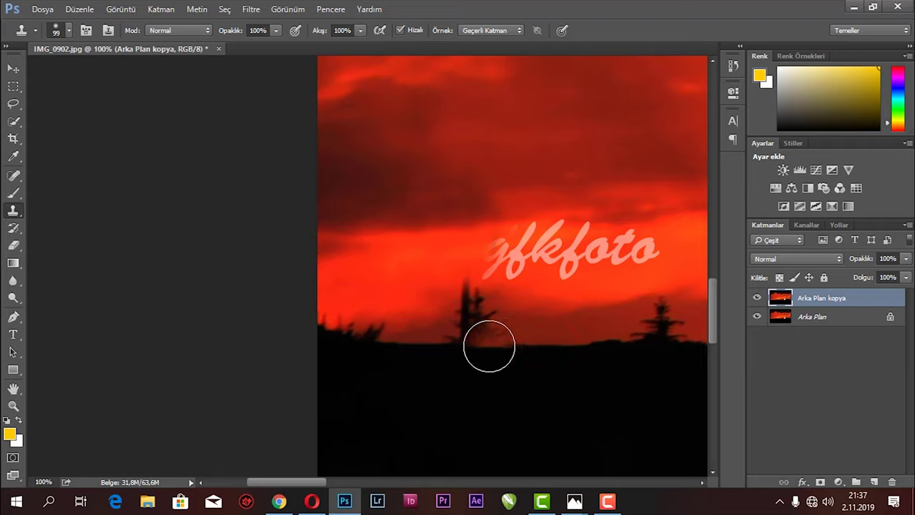
# Clone over the pole remnant and the 'foto' letters of the gfkfoto watermark.
pyautogui.moveTo(486, 341); pyautogui.dragTo(507, 303)
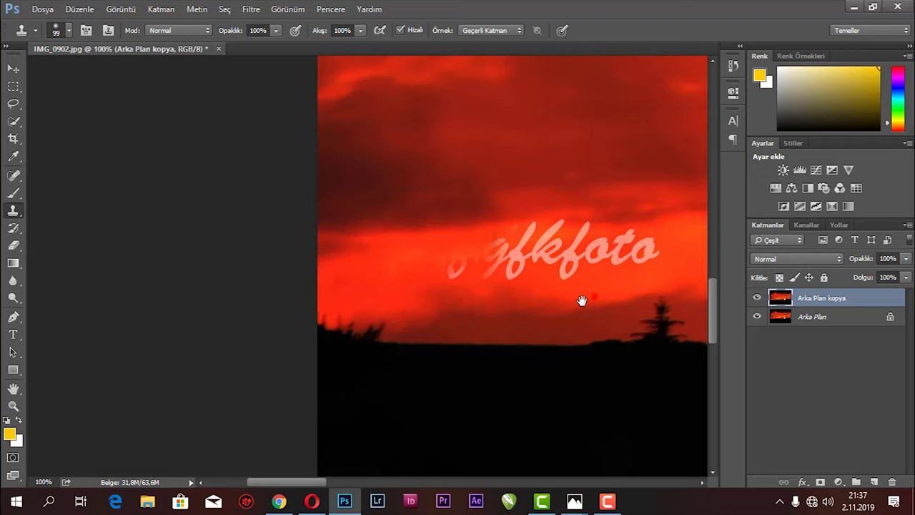
pyautogui.moveTo(582, 300); pyautogui.dragTo(488, 320)
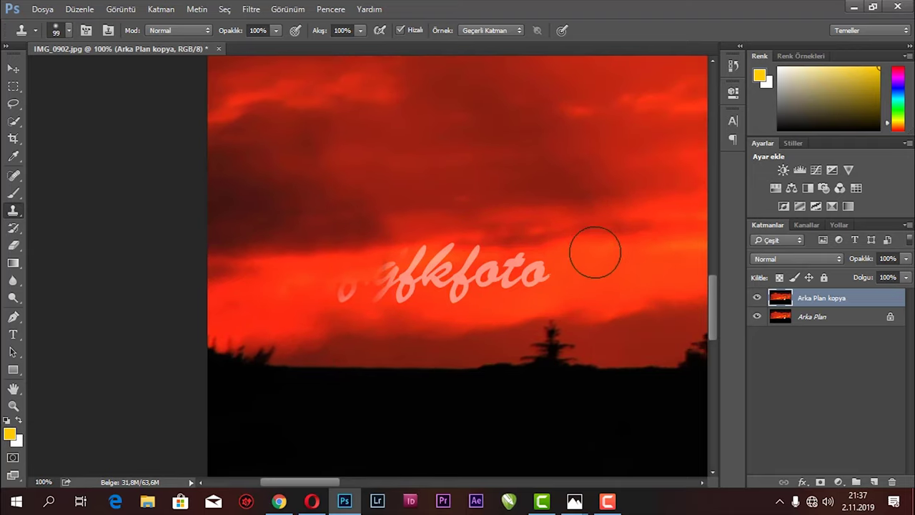
pyautogui.moveTo(326, 302); pyautogui.dragTo(336, 299)
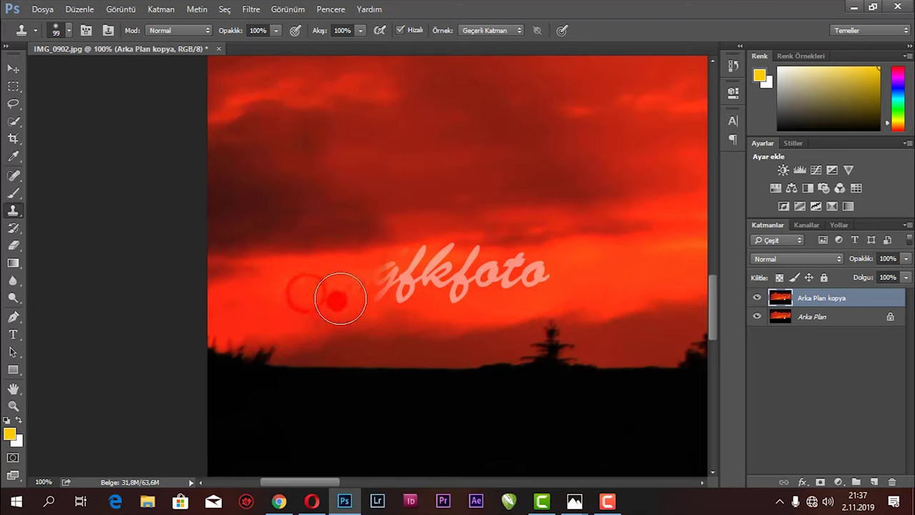
pyautogui.click(533, 275)
pyautogui.click(508, 290)
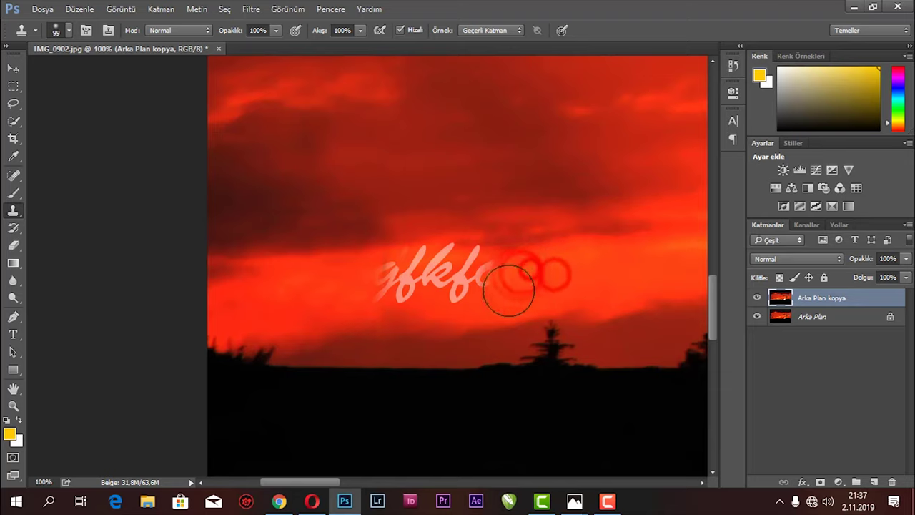
pyautogui.click(490, 283)
pyautogui.click(461, 280)
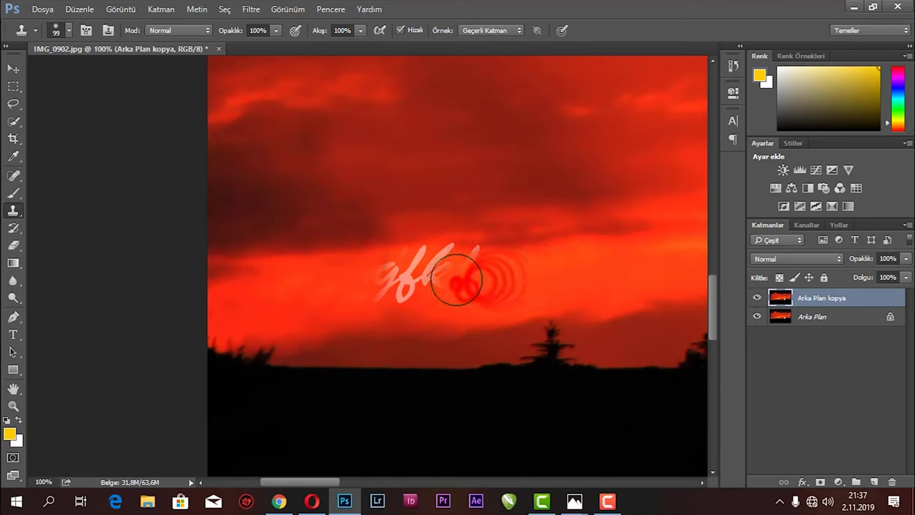
pyautogui.click(505, 281)
pyautogui.click(470, 260)
pyautogui.click(508, 279)
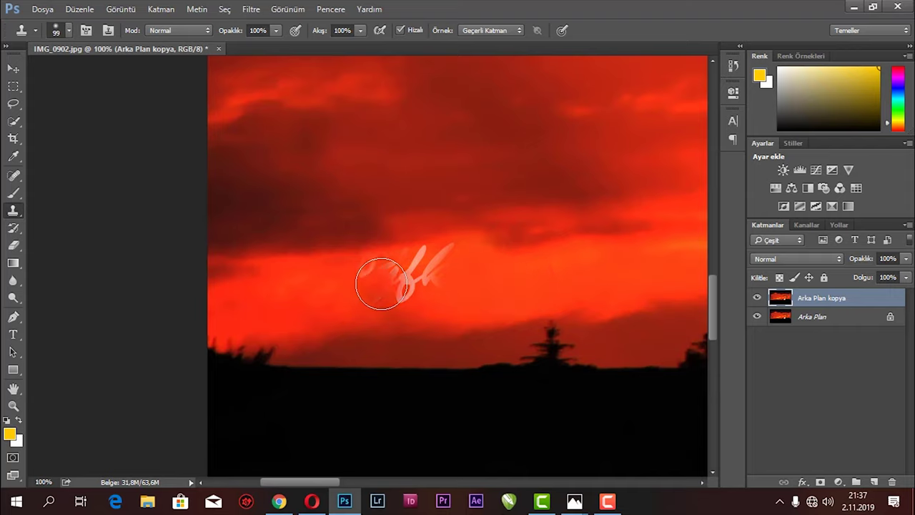
# Resample fresh sky and clone away the 'gfk' letters and leftover watermark streaks.
pyautogui.keyDown('alt'); pyautogui.click(475, 237); pyautogui.keyUp('alt')
pyautogui.keyDown('alt'); pyautogui.click(486, 288); pyautogui.keyUp('alt')
pyautogui.click(425, 286)
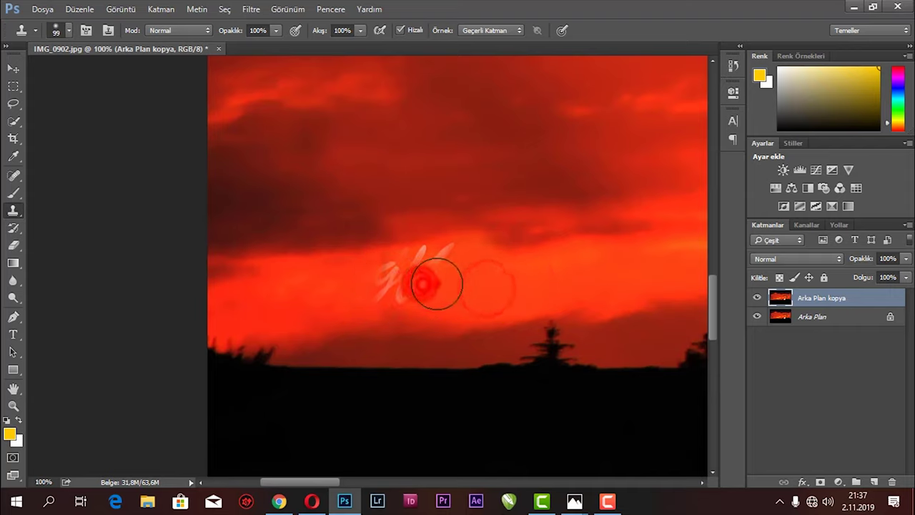
pyautogui.keyDown('alt'); pyautogui.click(323, 291); pyautogui.keyUp('alt')
pyautogui.click(377, 291)
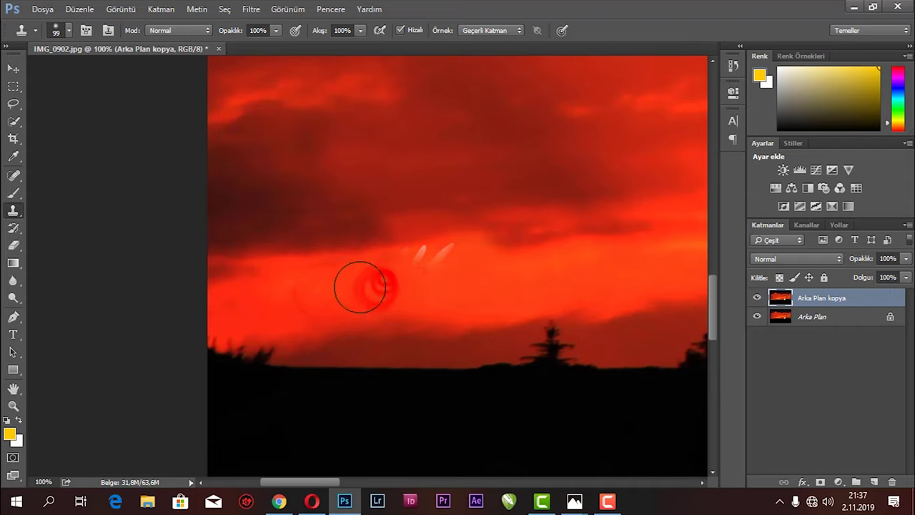
pyautogui.click(361, 279)
pyautogui.click(412, 263)
pyautogui.click(433, 268)
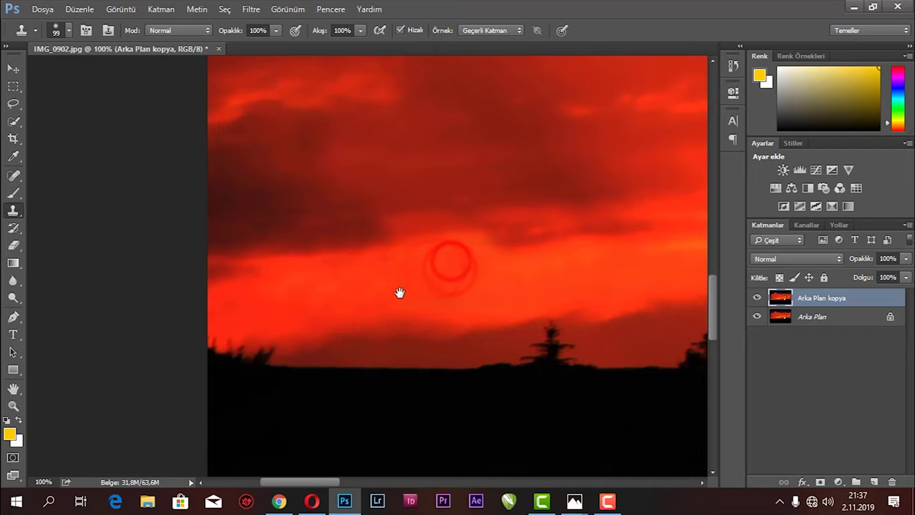
pyautogui.moveTo(536, 305); pyautogui.dragTo(389, 256)
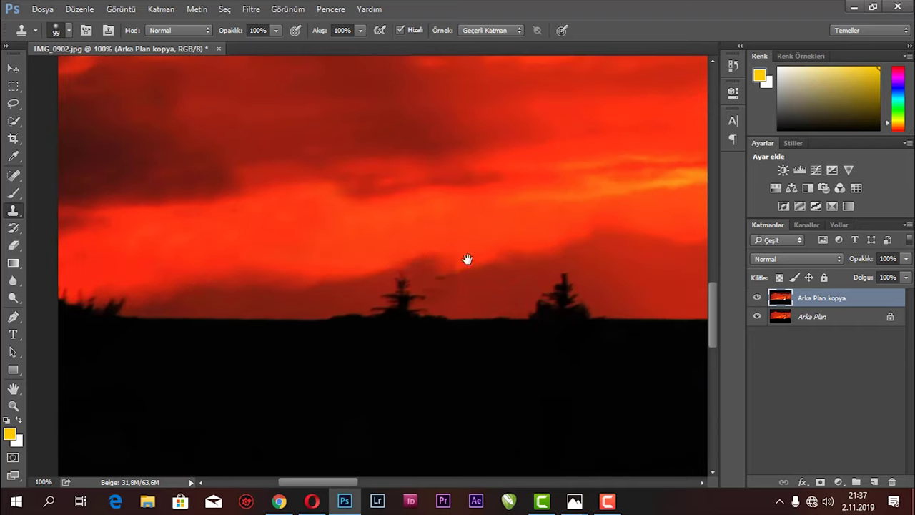
# Clone sky over the right lamp head where it touches the crane arm.
pyautogui.moveTo(504, 223)
pyautogui.mouseDown()
pyautogui.moveTo(415, 313)
pyautogui.moveTo(380, 218)
pyautogui.moveTo(453, 205)
pyautogui.moveTo(448, 241)
pyautogui.moveTo(539, 228)
pyautogui.moveTo(493, 283)
pyautogui.mouseUp()
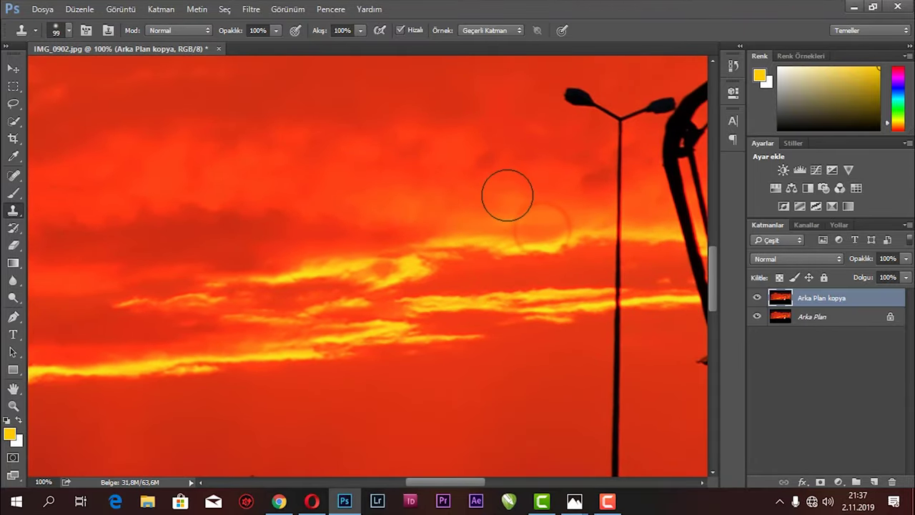
pyautogui.moveTo(498, 182); pyautogui.dragTo(484, 285)
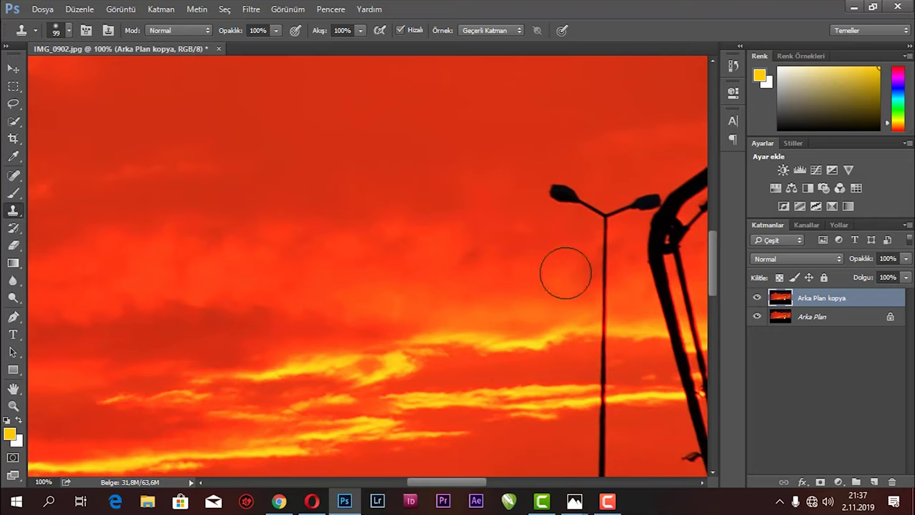
pyautogui.moveTo(596, 242); pyautogui.dragTo(457, 289)
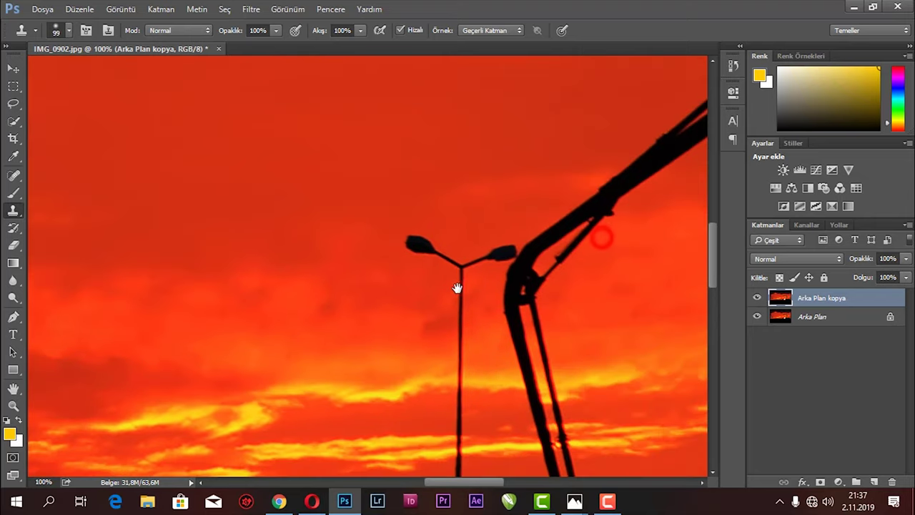
pyautogui.moveTo(529, 272)
pyautogui.mouseDown()
pyautogui.moveTo(467, 255)
pyautogui.moveTo(472, 272)
pyautogui.mouseUp()
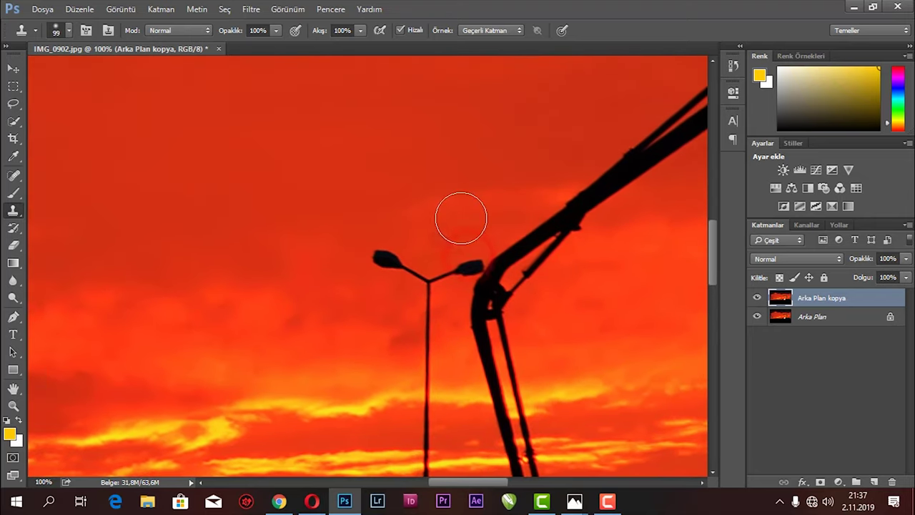
pyautogui.moveTo(503, 183); pyautogui.dragTo(393, 262)
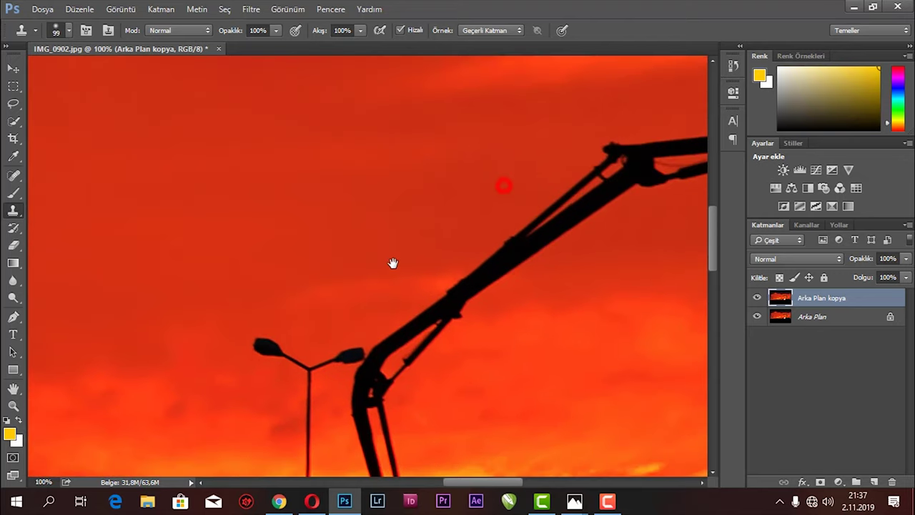
pyautogui.moveTo(555, 188); pyautogui.dragTo(453, 188)
pyautogui.moveTo(366, 300)
pyautogui.mouseDown()
pyautogui.moveTo(408, 265)
pyautogui.moveTo(466, 262)
pyautogui.mouseUp()
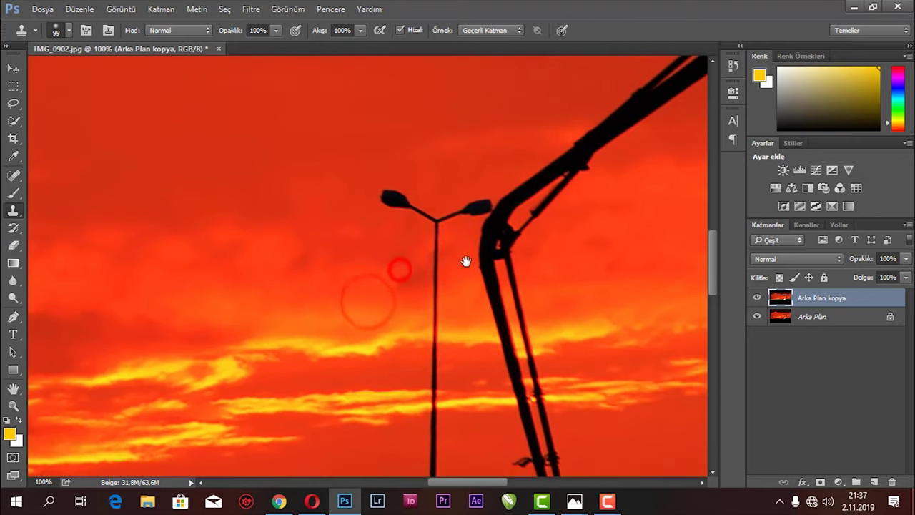
pyautogui.moveTo(415, 175); pyautogui.dragTo(476, 259)
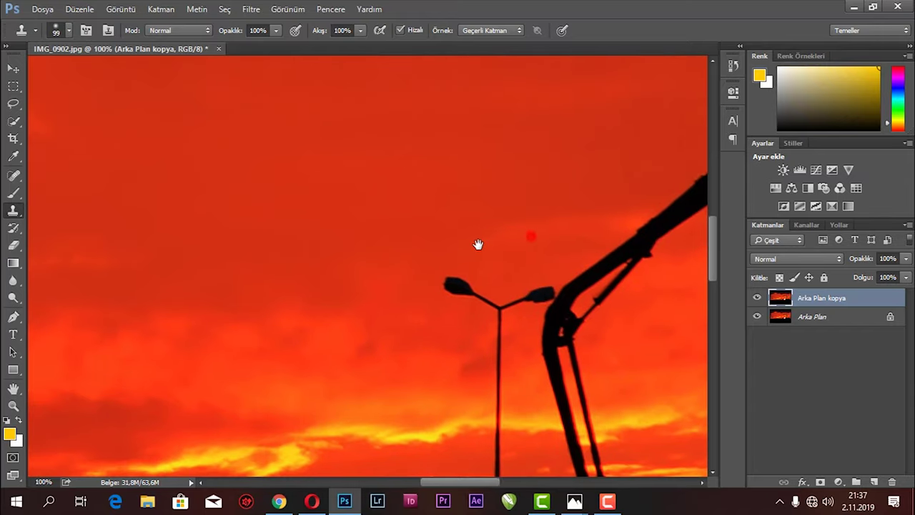
pyautogui.moveTo(531, 236); pyautogui.dragTo(449, 248)
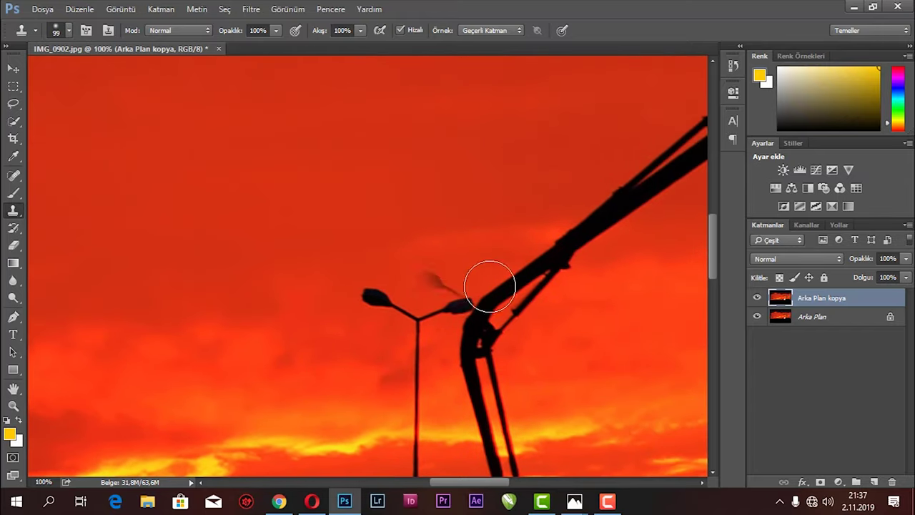
pyautogui.moveTo(489, 286); pyautogui.dragTo(516, 292)
pyautogui.scroll(-2, 517, 292)
pyautogui.scroll(-1, 516, 292)
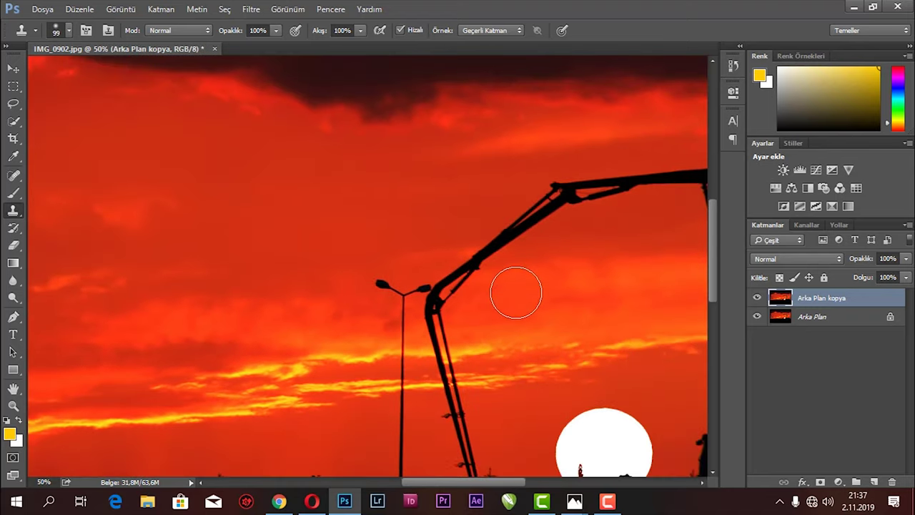
pyautogui.scroll(1, 516, 291)
pyautogui.scroll(2, 516, 292)
pyautogui.click(516, 292)
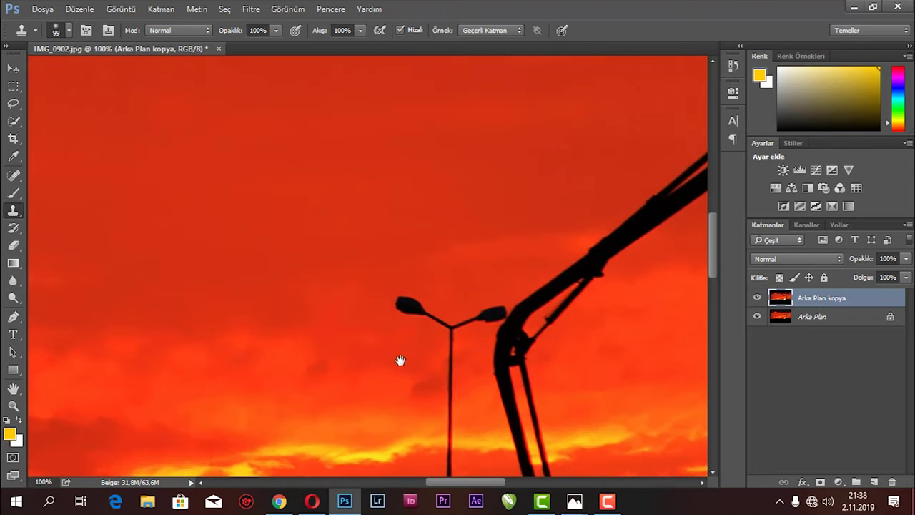
# Clone sky over the left lamp head, undoing a smeared stroke, then cover both heads and pole top.
pyautogui.moveTo(401, 360); pyautogui.dragTo(353, 263)
pyautogui.click(350, 262)
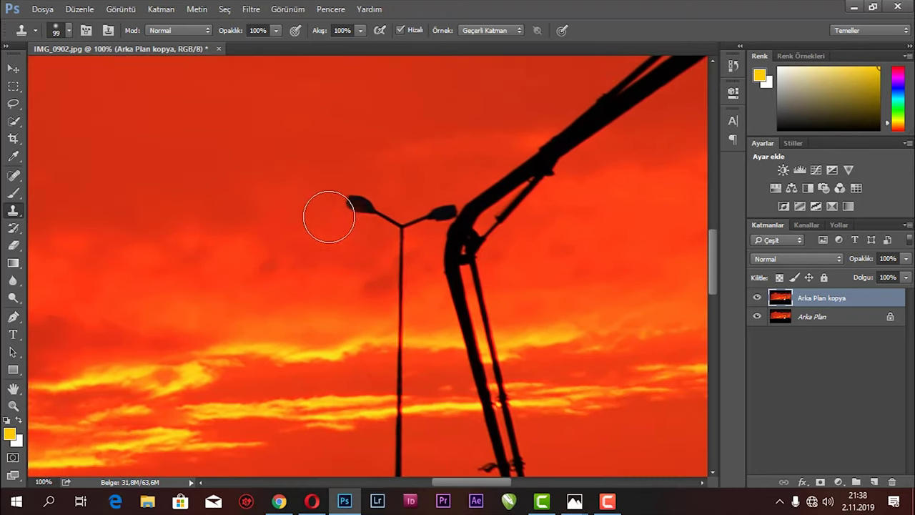
pyautogui.keyDown('alt'); pyautogui.click(318, 201); pyautogui.keyUp('alt')
pyautogui.click(357, 202)
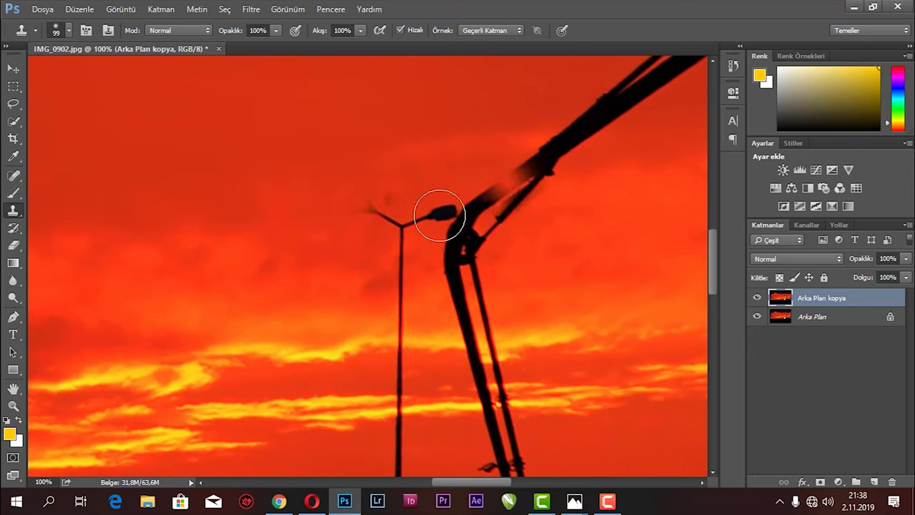
pyautogui.click(413, 207)
pyautogui.hotkey('ctrl', 'z')
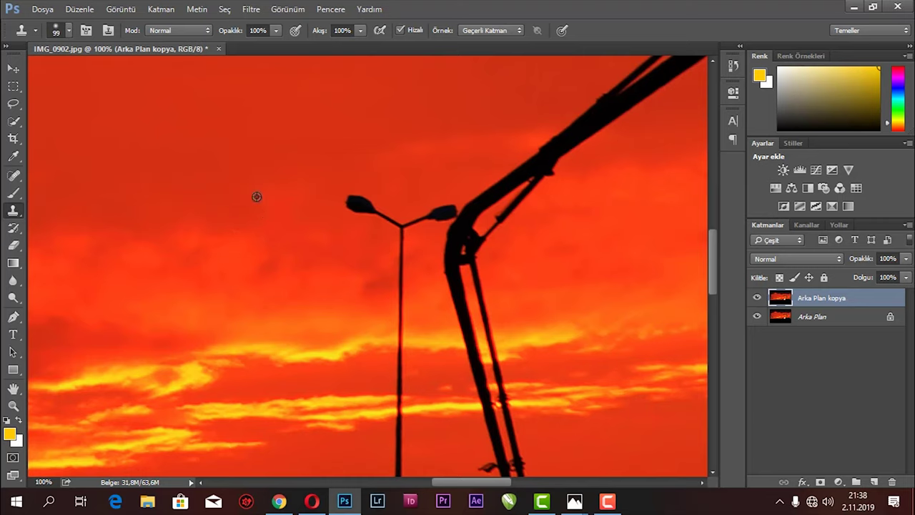
pyautogui.keyDown('alt'); pyautogui.click(253, 199); pyautogui.keyUp('alt')
pyautogui.moveTo(337, 215); pyautogui.dragTo(360, 182)
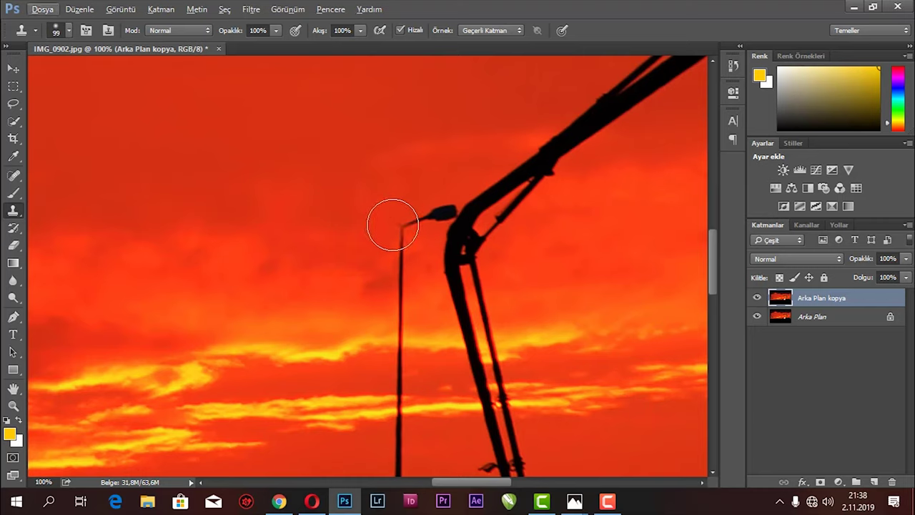
pyautogui.moveTo(392, 225)
pyautogui.mouseDown()
pyautogui.moveTo(388, 217)
pyautogui.moveTo(420, 204)
pyautogui.mouseUp()
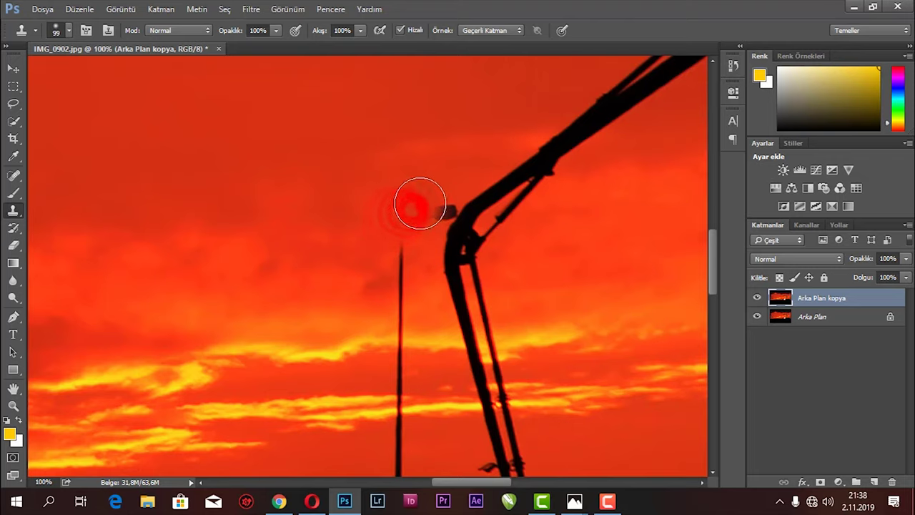
# Zoom in on the dark smudge and set the clone brush to 17 px.
pyautogui.scroll(1, 325, 174)
pyautogui.scroll(1, 363, 148)
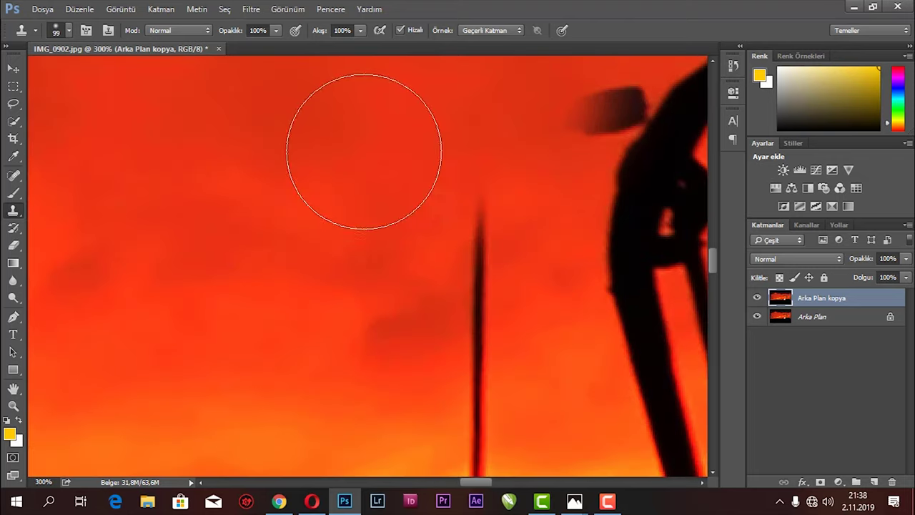
pyautogui.moveTo(642, 163)
pyautogui.mouseDown()
pyautogui.moveTo(430, 271)
pyautogui.moveTo(430, 327)
pyautogui.mouseUp()
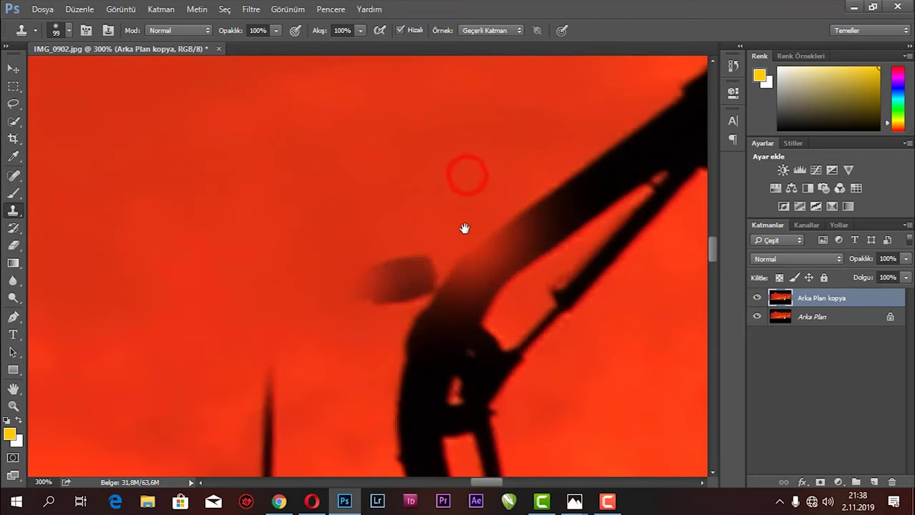
pyautogui.rightClick(463, 226)
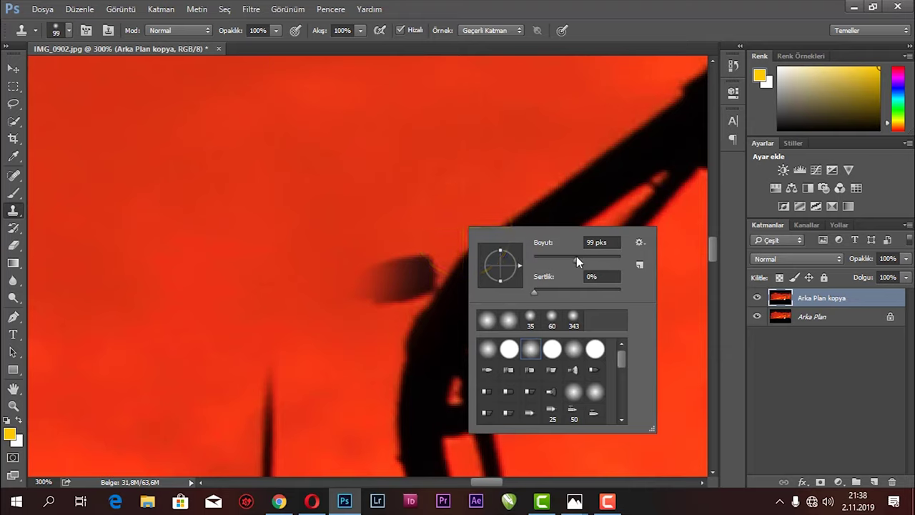
pyautogui.moveTo(576, 257); pyautogui.dragTo(540, 260)
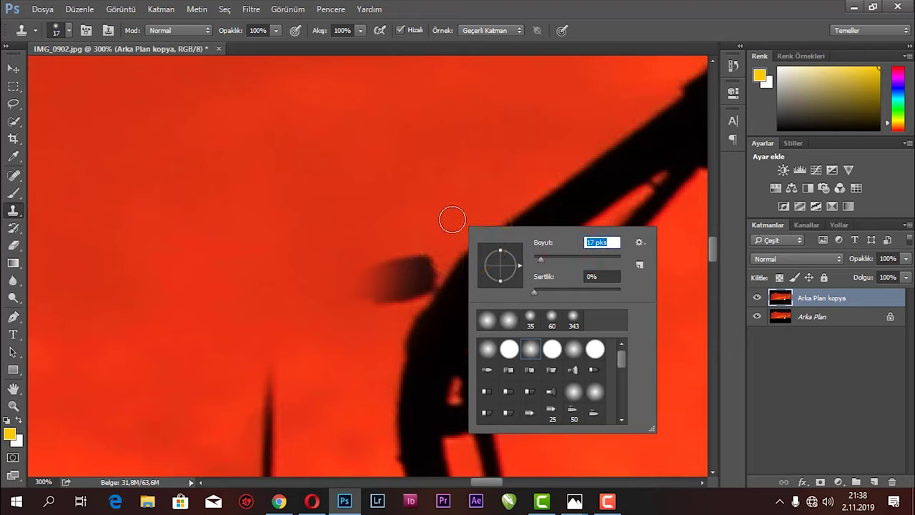
pyautogui.press('Return')
# Clone sky over the dark blob beside the crane arm, then zoom back to 100%.
pyautogui.click(429, 227)
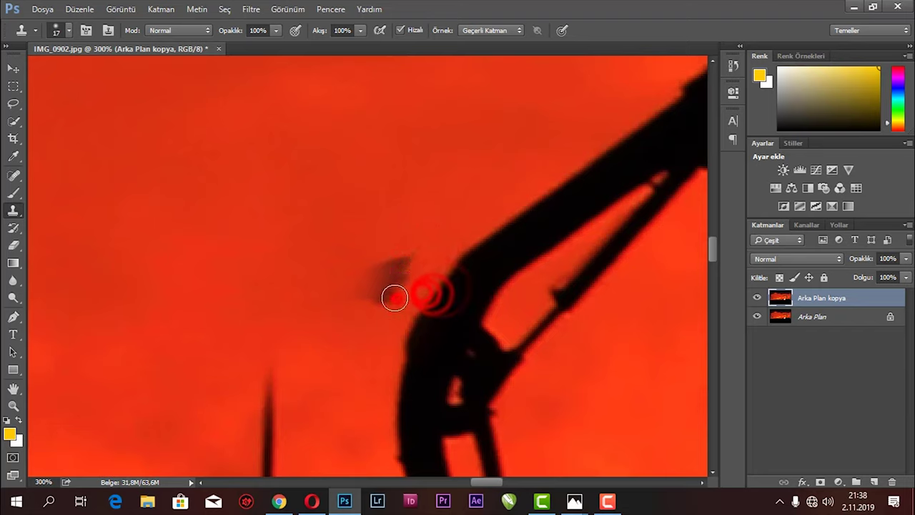
pyautogui.click(415, 256)
pyautogui.click(401, 273)
pyautogui.click(390, 287)
pyautogui.click(379, 300)
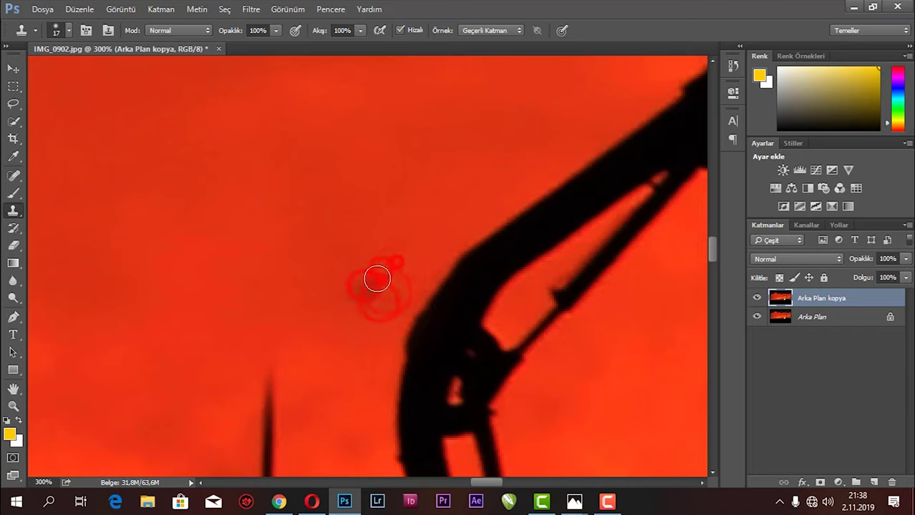
pyautogui.click(389, 261)
pyautogui.click(350, 259)
pyautogui.click(379, 278)
pyautogui.click(391, 297)
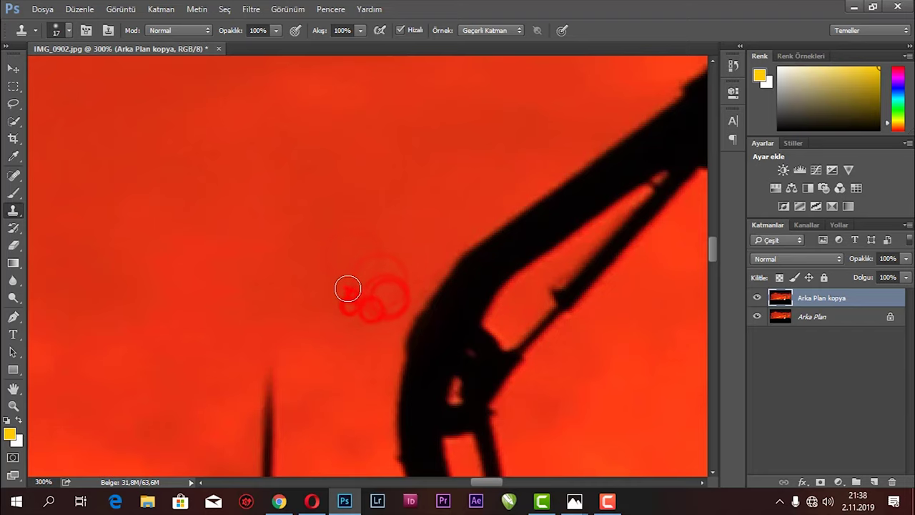
pyautogui.click(348, 289)
pyautogui.moveTo(298, 335); pyautogui.dragTo(404, 207)
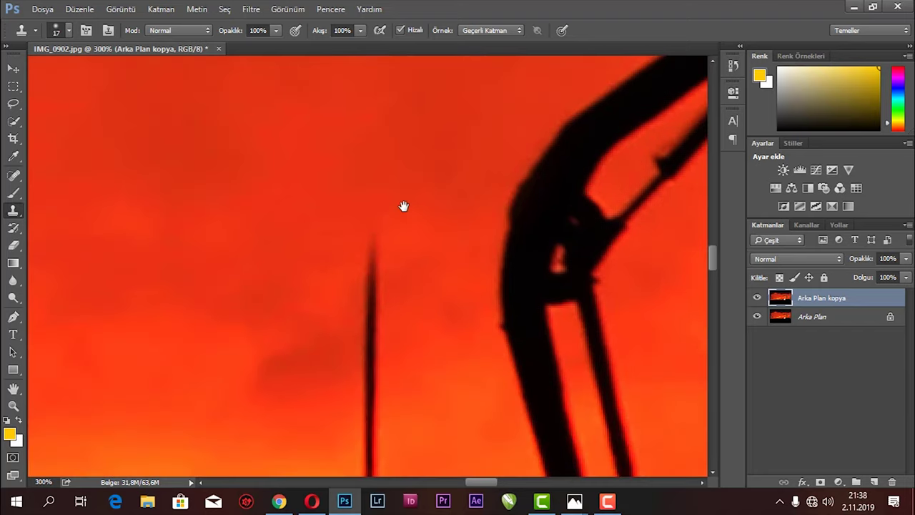
pyautogui.hotkey('ctrl', '-')
pyautogui.hotkey('ctrl', '-')
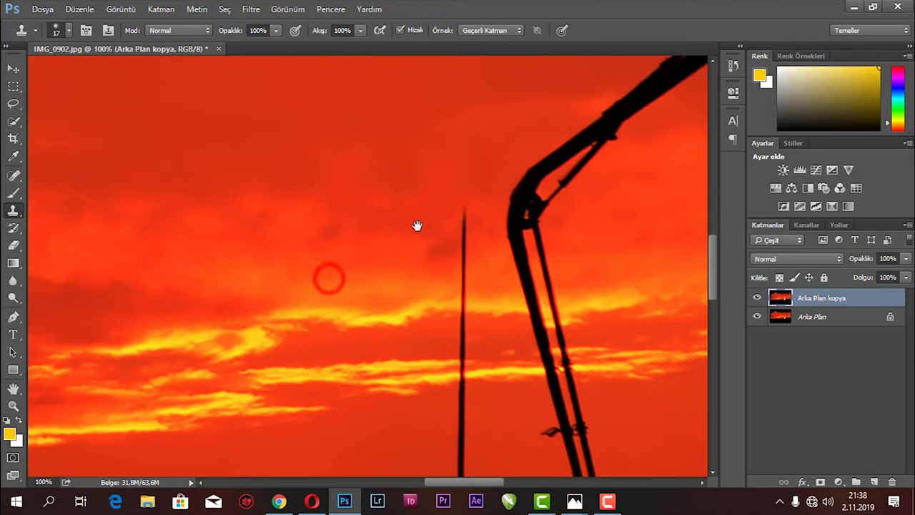
# With a 66 px clone brush at 200% zoom, paint sky down over the pole's top.
pyautogui.rightClick(410, 213)
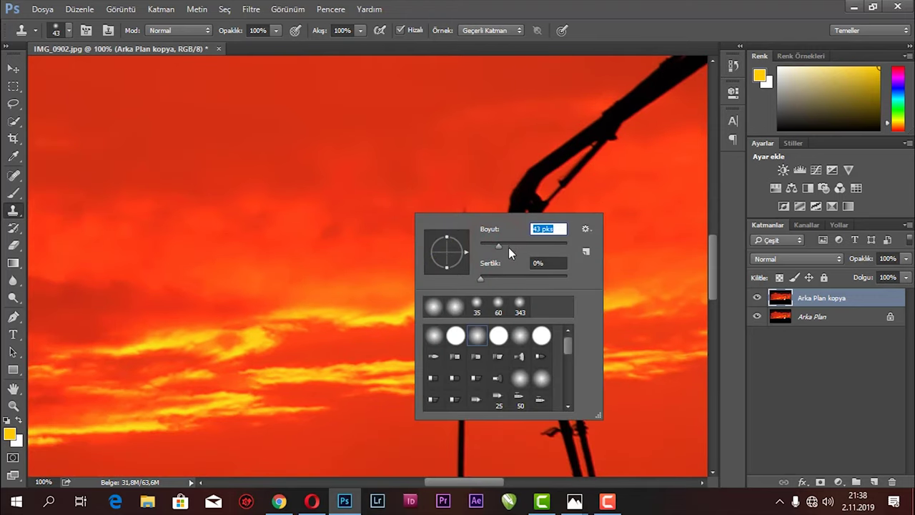
pyautogui.click(379, 236)
pyautogui.scroll(2, 379, 236)
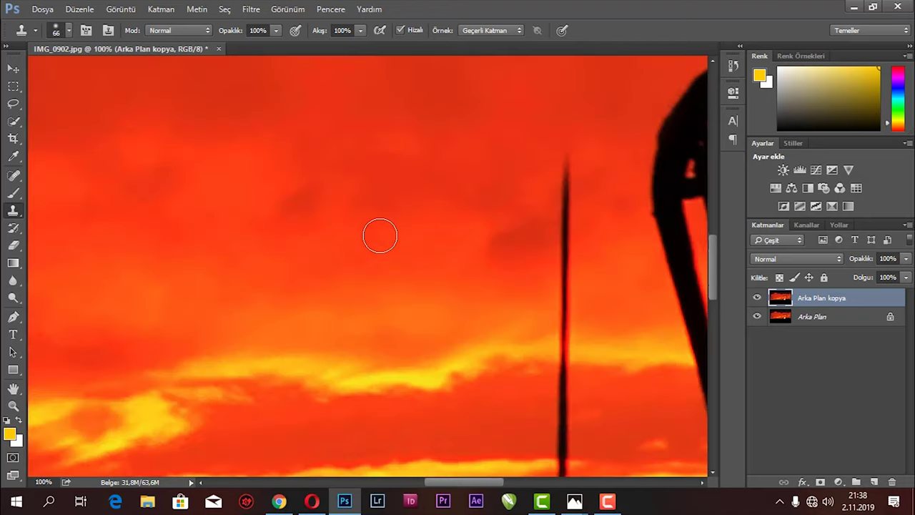
pyautogui.moveTo(590, 276); pyautogui.dragTo(502, 255)
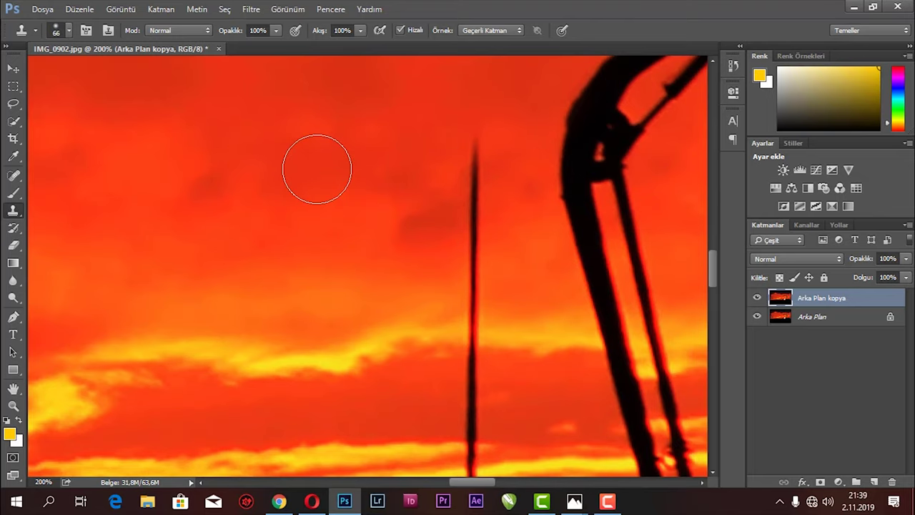
pyautogui.hotkey('ctrl', '-')
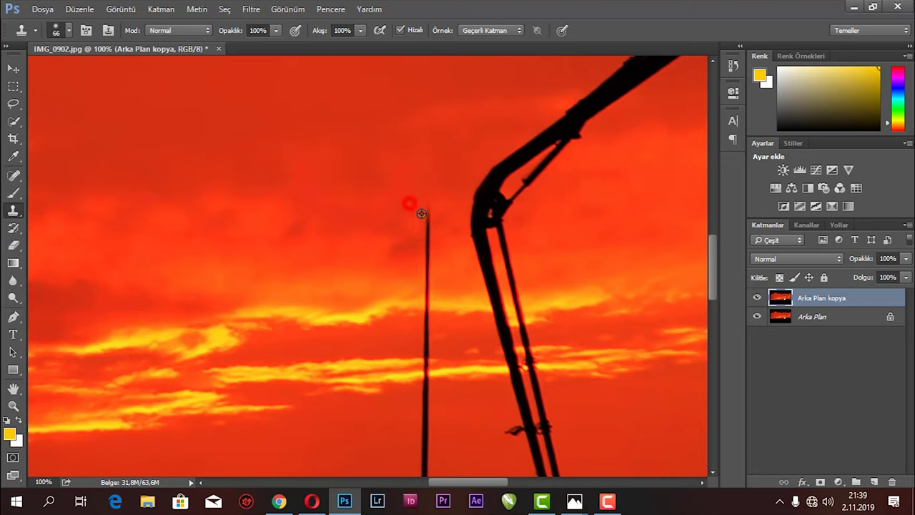
pyautogui.moveTo(426, 230); pyautogui.dragTo(424, 279)
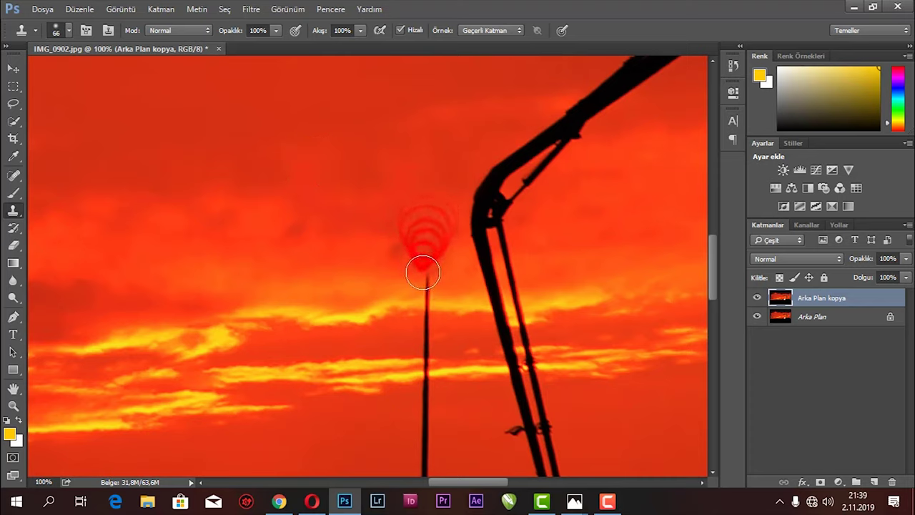
pyautogui.hotkey('ctrl', '+')
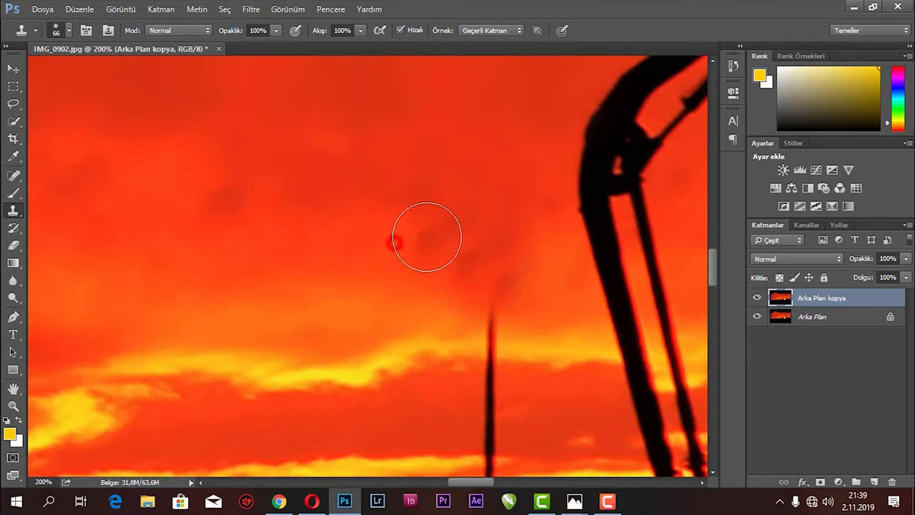
pyautogui.moveTo(427, 237); pyautogui.dragTo(511, 210)
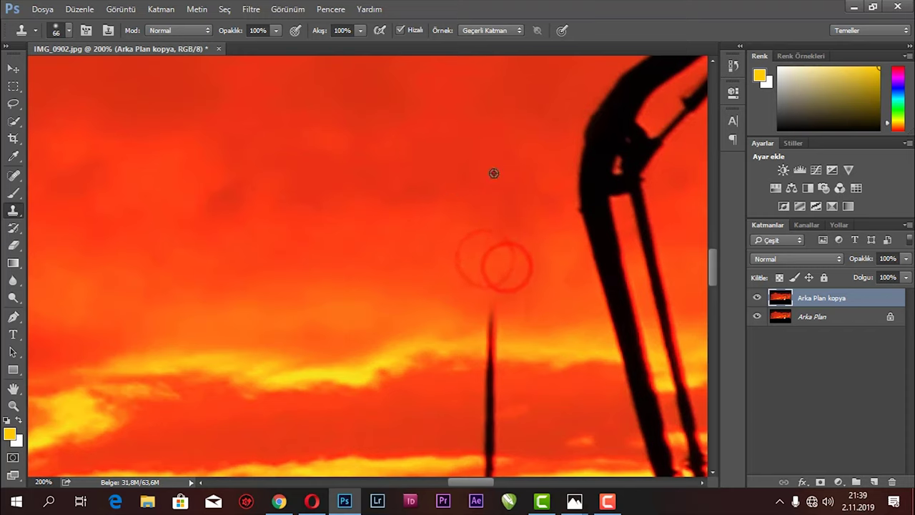
pyautogui.moveTo(366, 301); pyautogui.dragTo(346, 229)
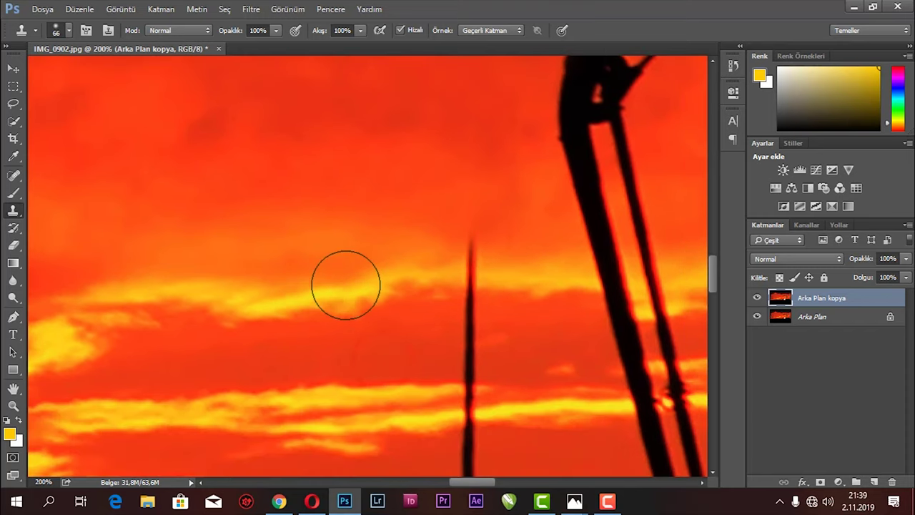
# Set a 34 px clone brush, sample sky beside the pole and cover its top.
pyautogui.rightClick(394, 198)
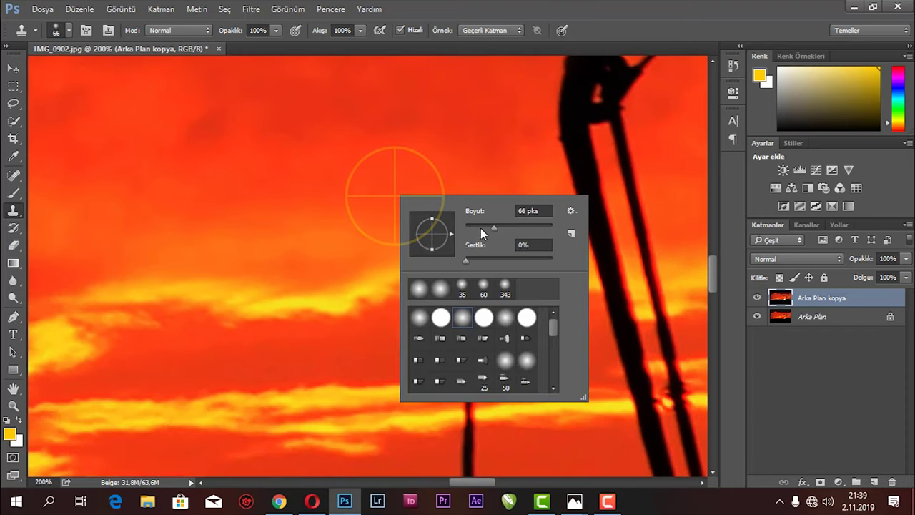
pyautogui.moveTo(483, 224); pyautogui.dragTo(479, 225)
pyautogui.click(357, 222)
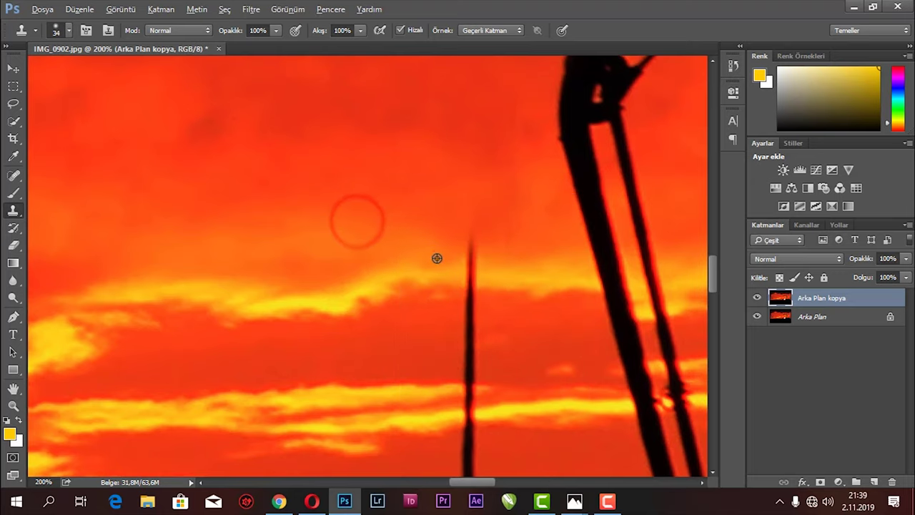
pyautogui.click(467, 251)
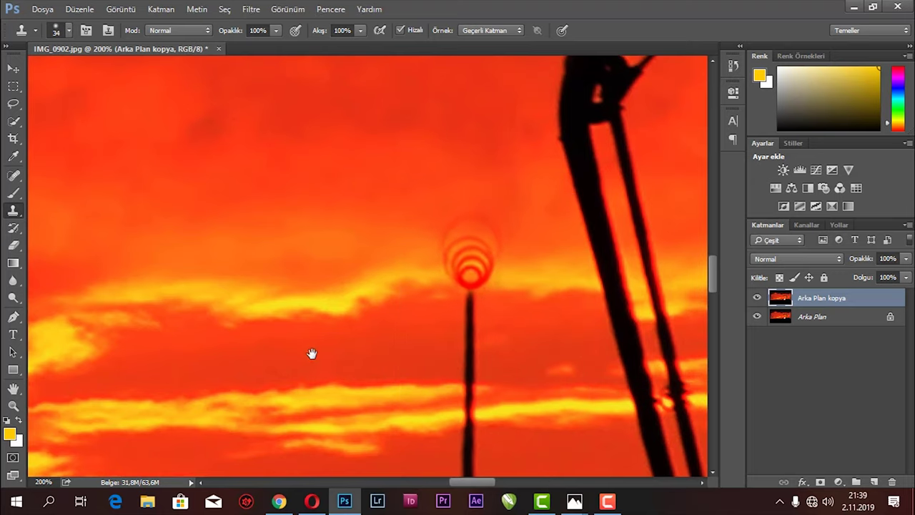
pyautogui.moveTo(320, 328); pyautogui.dragTo(353, 266)
pyautogui.moveTo(461, 211); pyautogui.dragTo(453, 290)
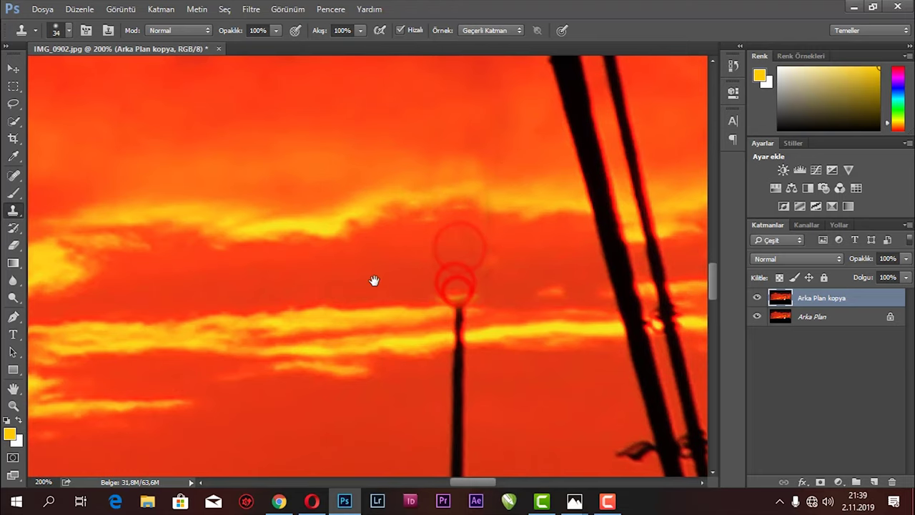
# Keep stamping sky over the pole's tip to shorten it further.
pyautogui.moveTo(374, 281); pyautogui.dragTo(396, 258)
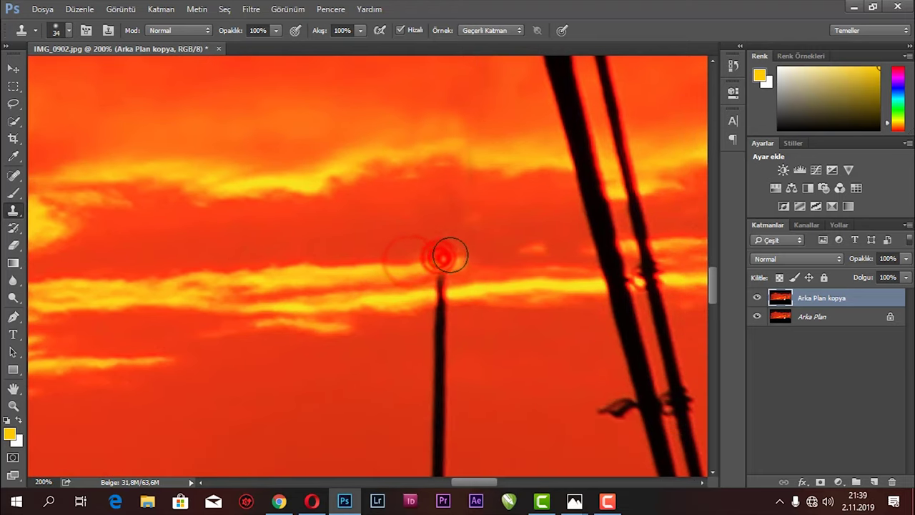
pyautogui.scroll(-3, 359, 254)
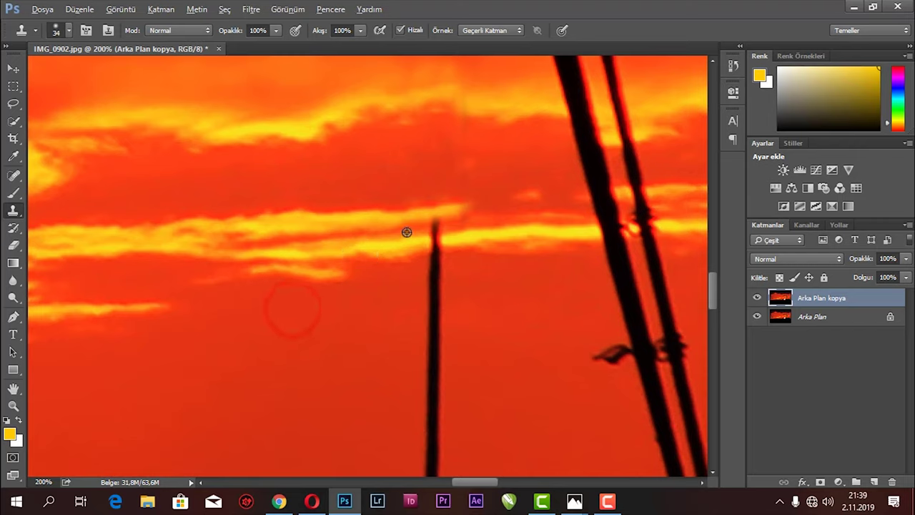
pyautogui.click(435, 224)
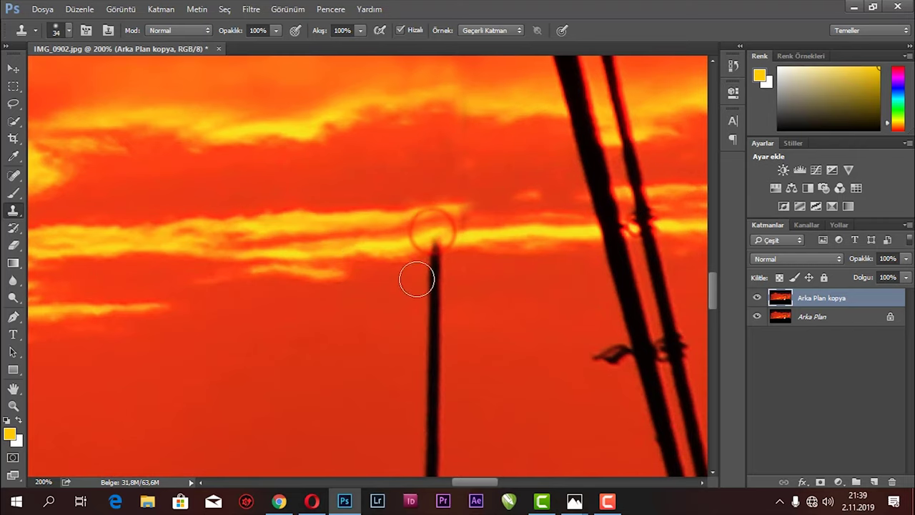
pyautogui.click(436, 250)
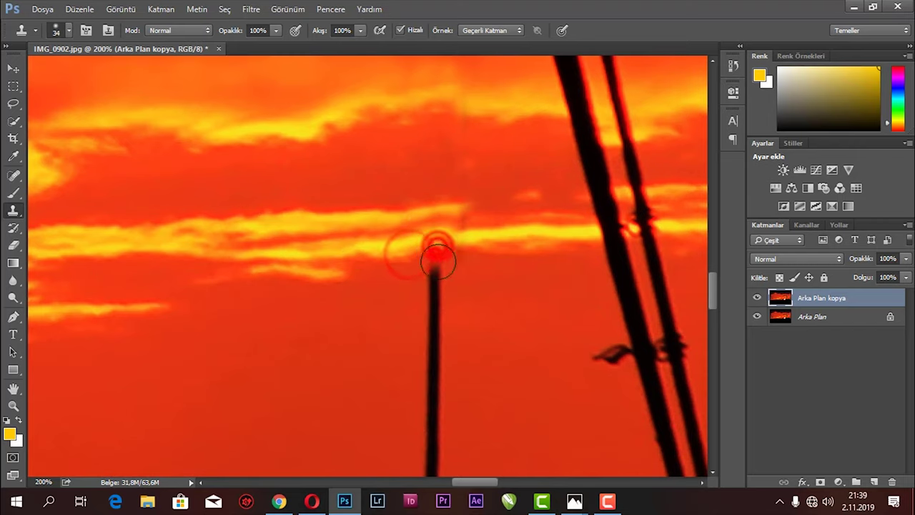
pyautogui.keyDown('alt'); pyautogui.click(467, 287); pyautogui.keyUp('alt')
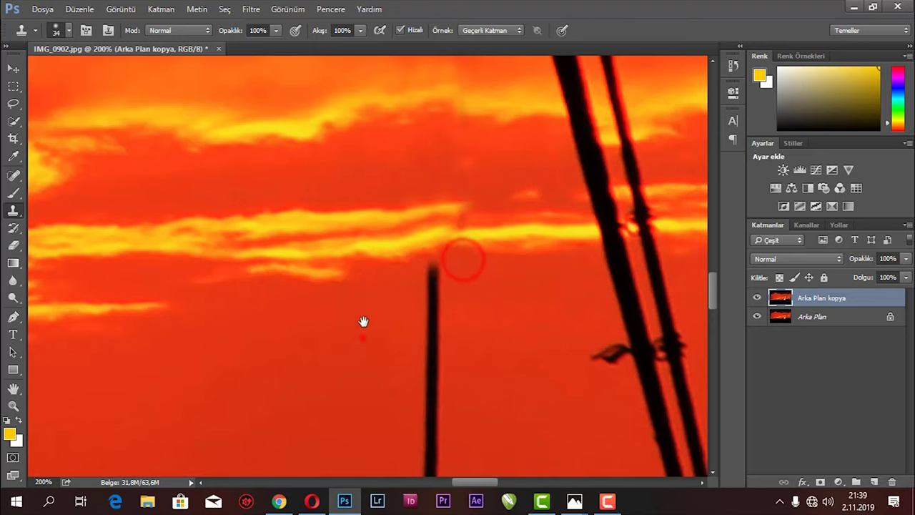
pyautogui.moveTo(363, 331); pyautogui.dragTo(377, 279)
pyautogui.scroll(-2, 494, 292)
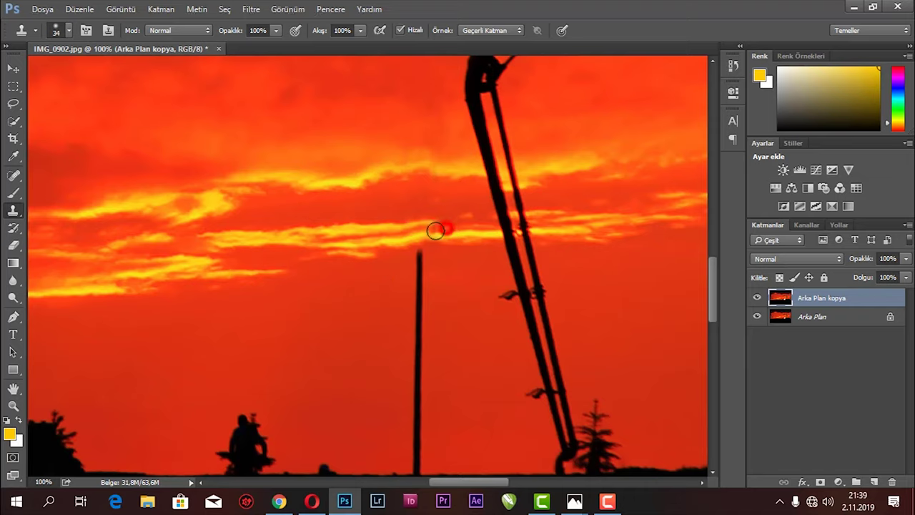
# Enlarge the clone brush to 63 px and paint sky down over the upper pole.
pyautogui.rightClick(389, 273)
pyautogui.click(338, 272)
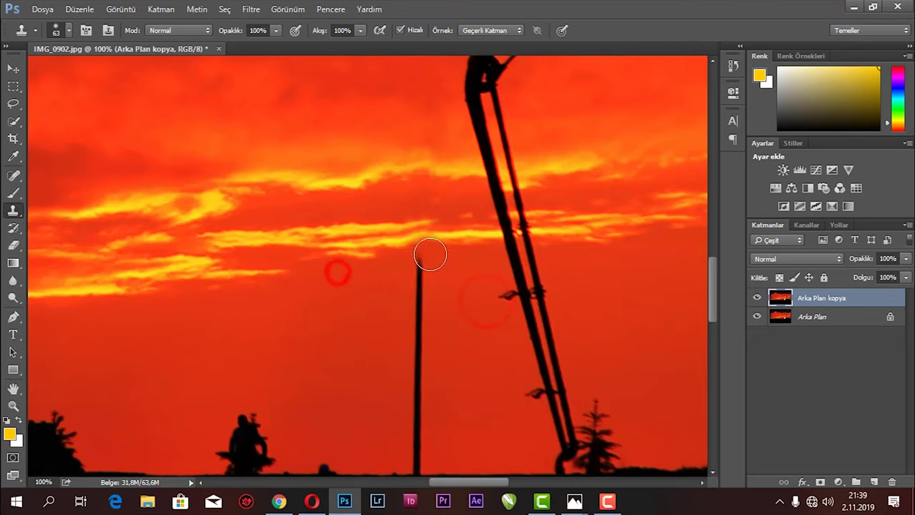
pyautogui.moveTo(417, 265); pyautogui.dragTo(416, 356)
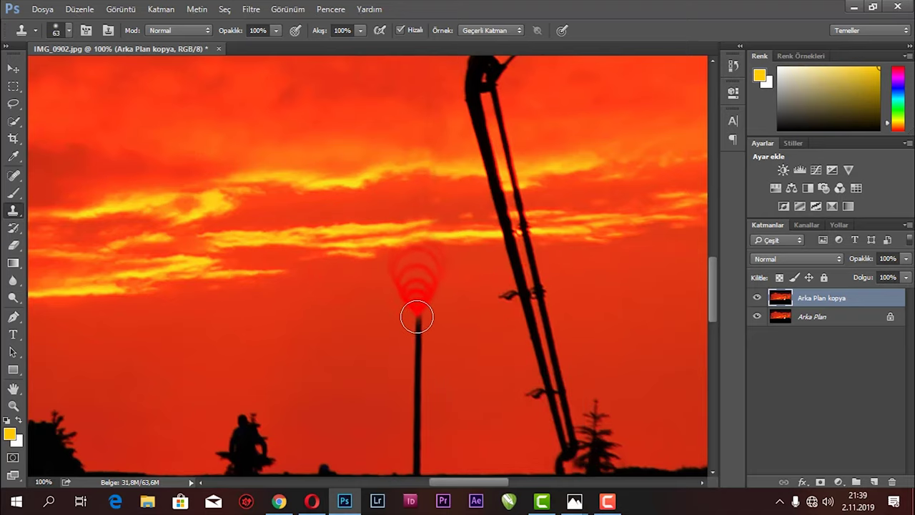
pyautogui.moveTo(399, 416); pyautogui.dragTo(422, 304)
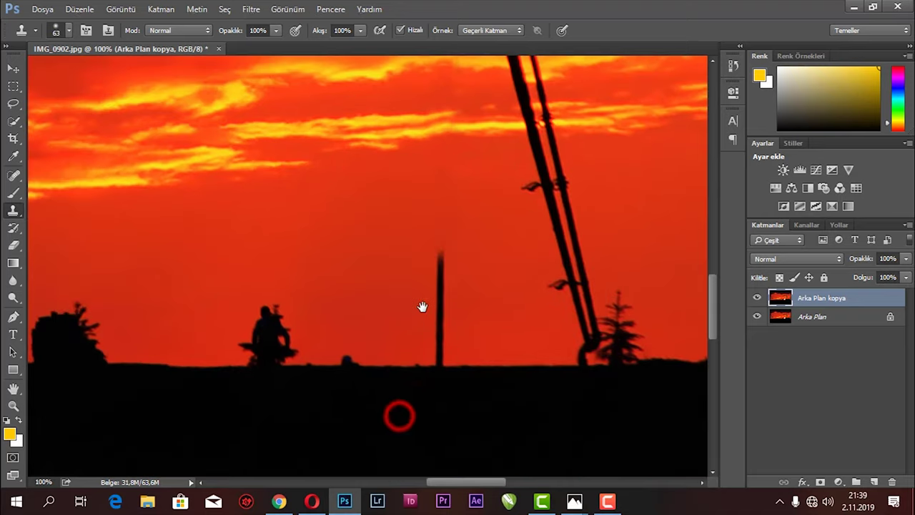
pyautogui.moveTo(441, 265); pyautogui.dragTo(442, 324)
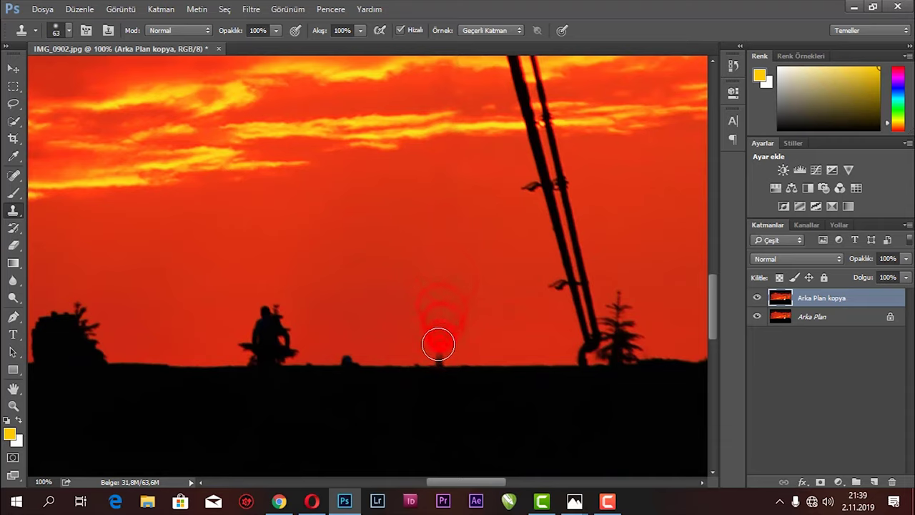
# Sample the horizon edge and clone it over the pole's base, removing the faint streak.
pyautogui.scroll(3, 417, 281)
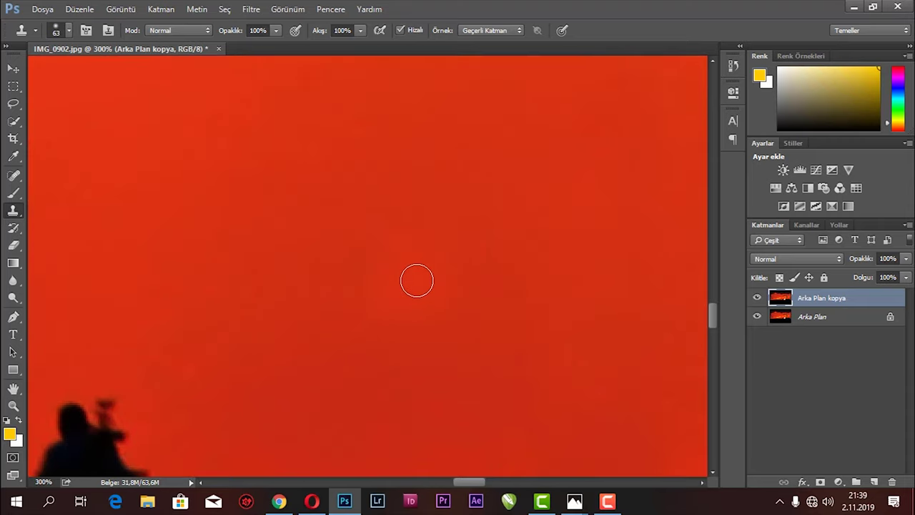
pyautogui.moveTo(360, 331)
pyautogui.mouseDown()
pyautogui.moveTo(387, 338)
pyautogui.moveTo(408, 216)
pyautogui.moveTo(412, 268)
pyautogui.moveTo(433, 260)
pyautogui.moveTo(425, 246)
pyautogui.moveTo(365, 243)
pyautogui.mouseUp()
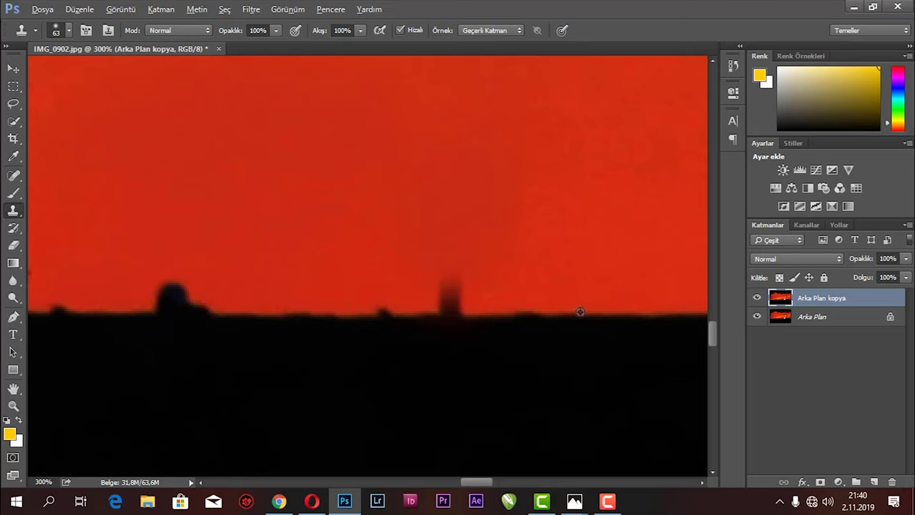
pyautogui.keyDown('alt'); pyautogui.click(580, 314); pyautogui.keyUp('alt')
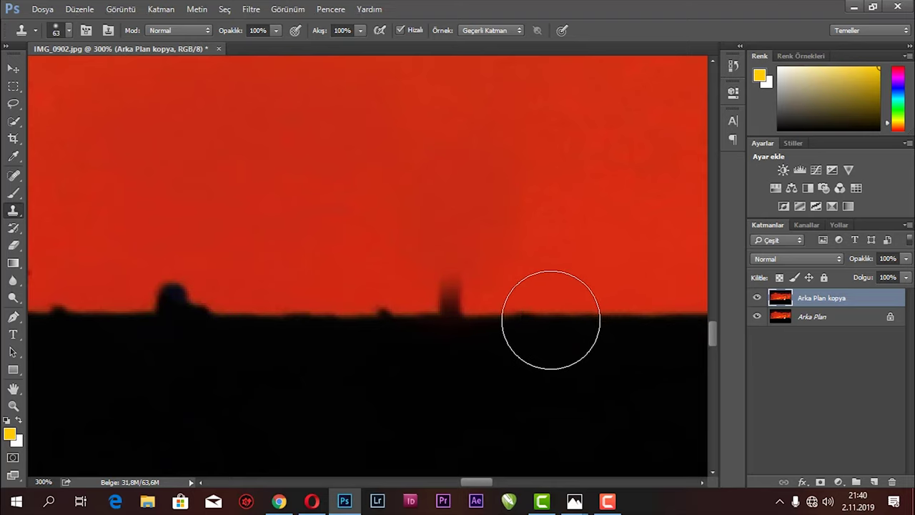
pyautogui.moveTo(476, 321)
pyautogui.mouseDown()
pyautogui.moveTo(461, 299)
pyautogui.moveTo(480, 296)
pyautogui.moveTo(484, 322)
pyautogui.moveTo(473, 315)
pyautogui.mouseUp()
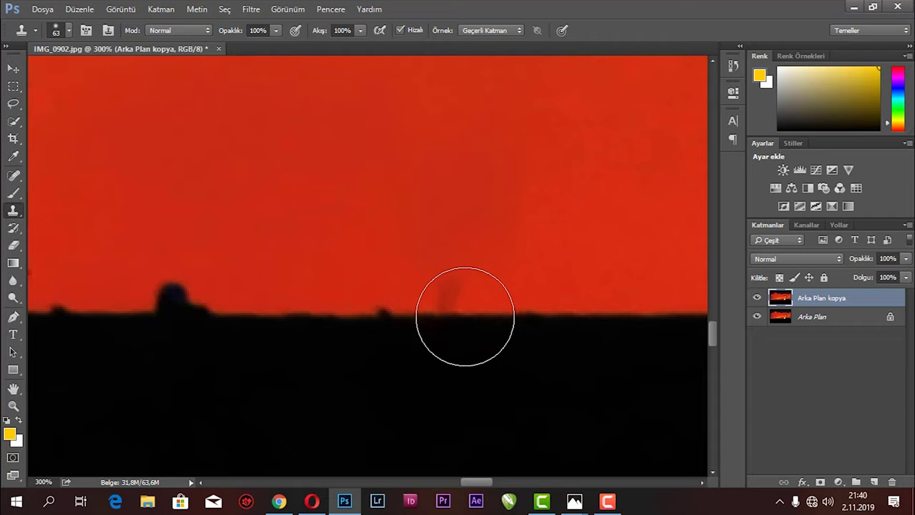
pyautogui.moveTo(463, 315); pyautogui.dragTo(447, 292)
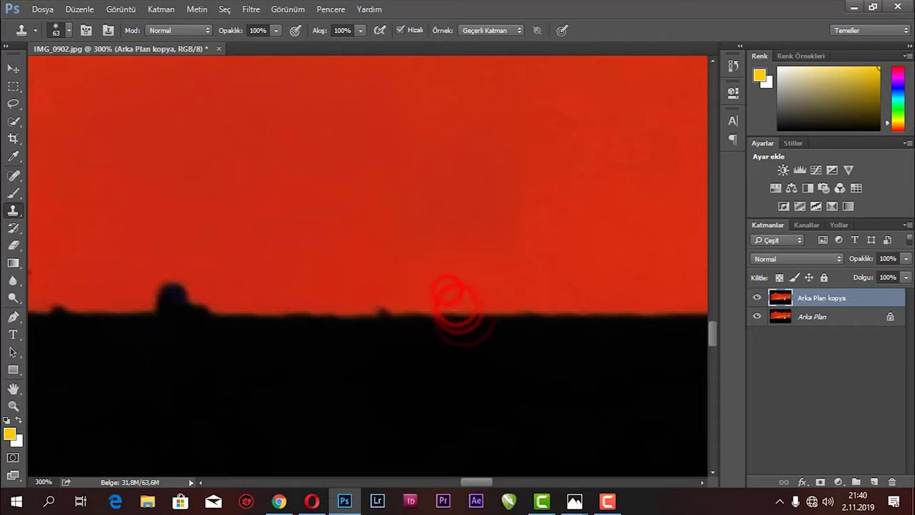
# Pan to the rider silhouette and stamp cloned content beside the rider's head.
pyautogui.moveTo(263, 359); pyautogui.dragTo(408, 358)
pyautogui.moveTo(224, 321); pyautogui.dragTo(402, 351)
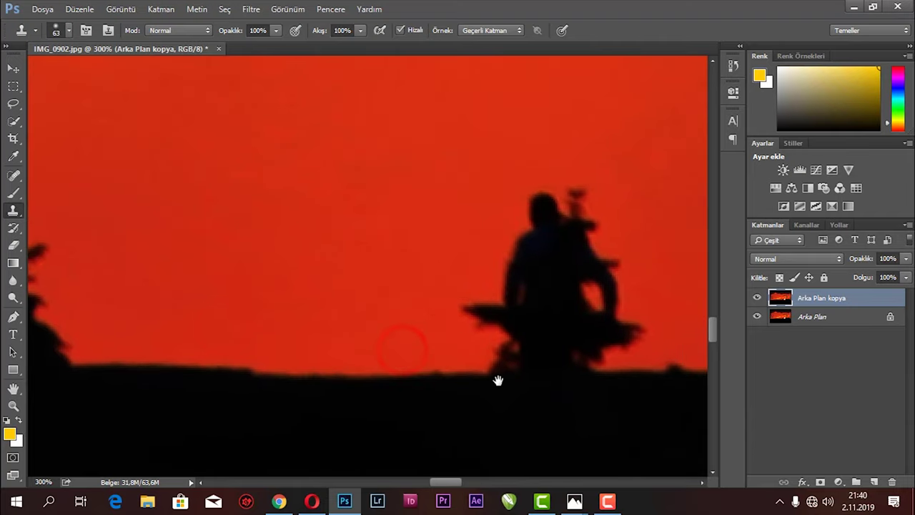
pyautogui.moveTo(550, 377); pyautogui.dragTo(490, 346)
pyautogui.moveTo(468, 260); pyautogui.dragTo(439, 255)
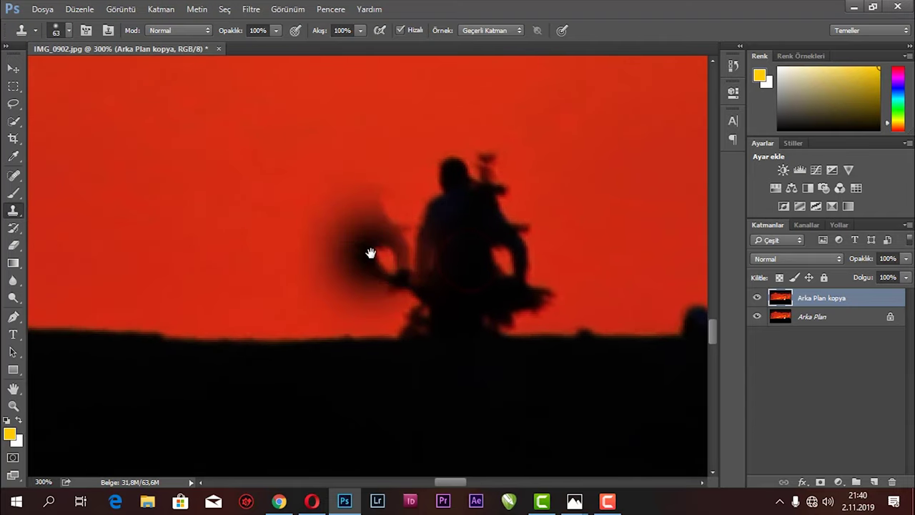
pyautogui.scroll(-1, 370, 253)
pyautogui.scroll(-2, 370, 253)
pyautogui.scroll(-1, 371, 253)
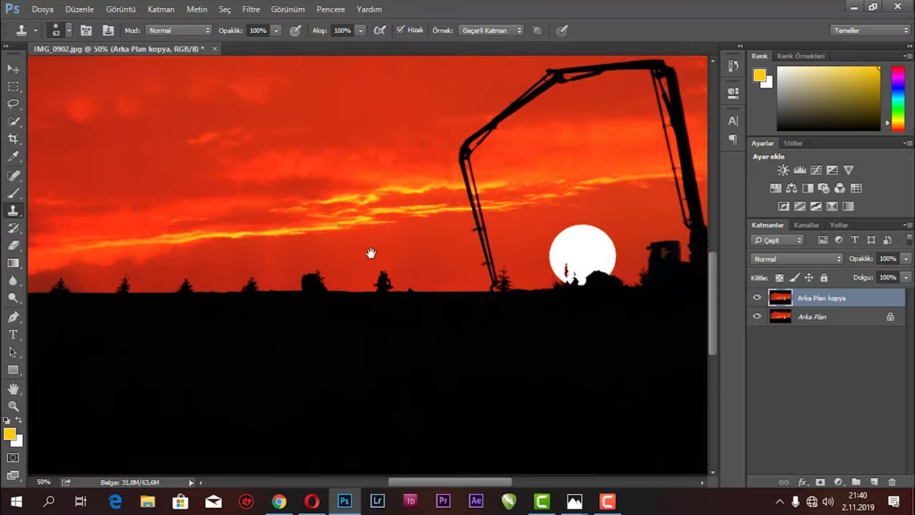
pyautogui.scroll(-1, 371, 253)
pyautogui.scroll(-1, 371, 253)
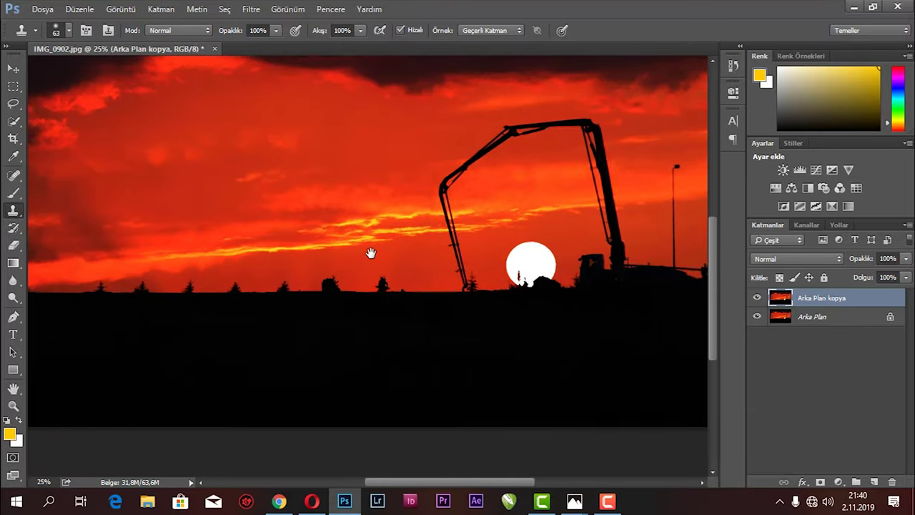
pyautogui.scroll(2, 371, 253)
pyautogui.scroll(1, 370, 253)
pyautogui.scroll(1, 371, 253)
pyautogui.scroll(1, 370, 253)
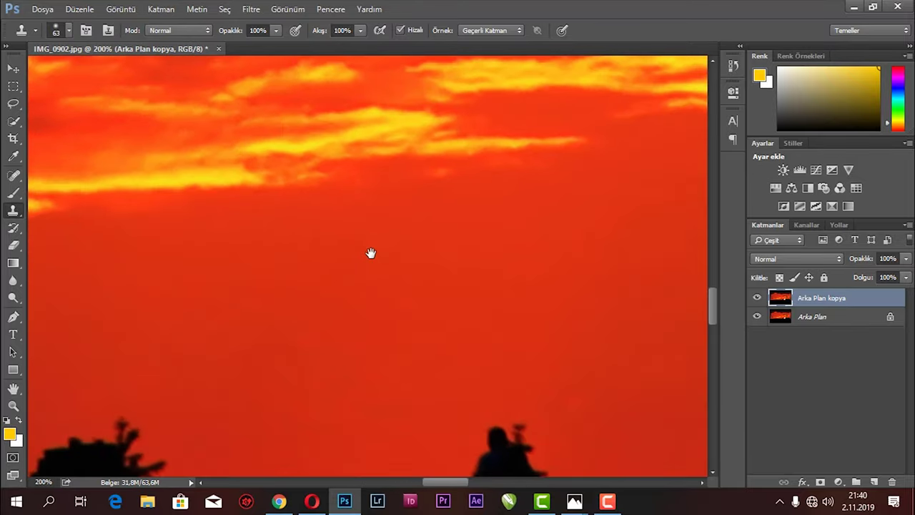
pyautogui.moveTo(378, 294); pyautogui.dragTo(284, 278)
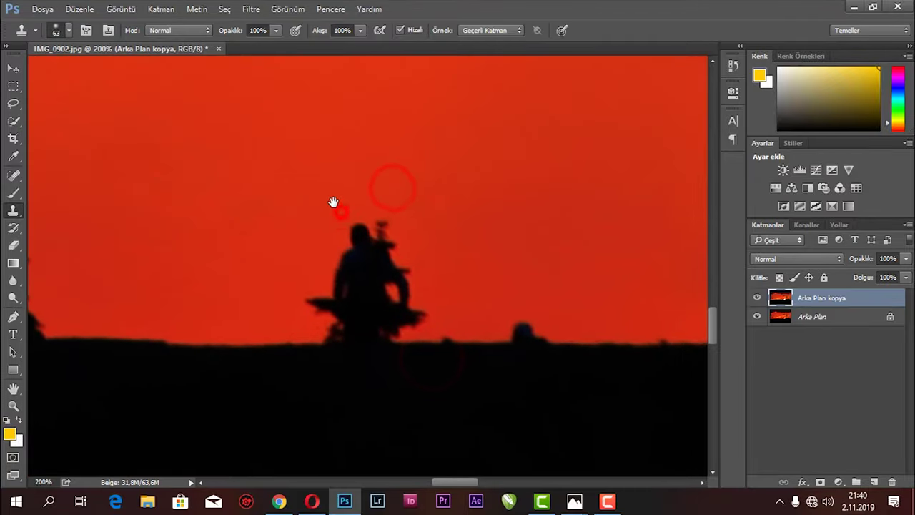
pyautogui.click(279, 264)
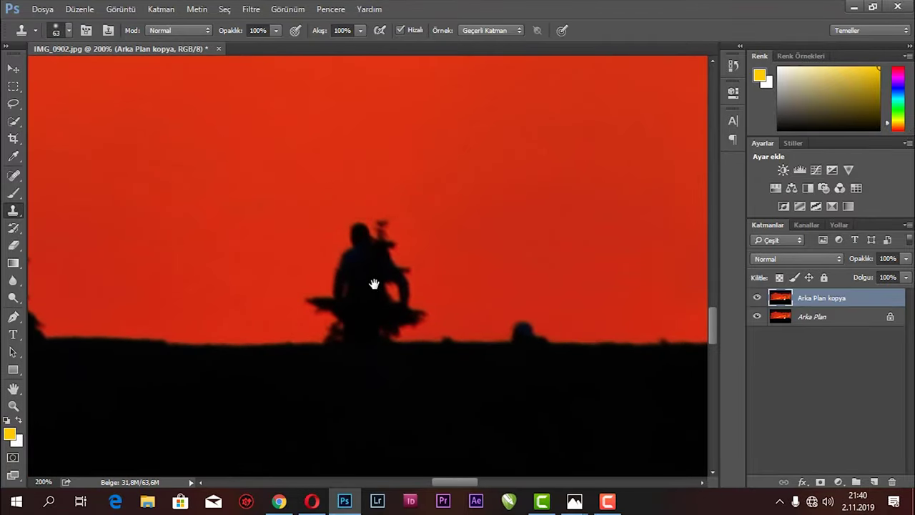
pyautogui.scroll(-2, 374, 284)
pyautogui.scroll(-2, 374, 285)
pyautogui.scroll(-1, 374, 285)
pyautogui.scroll(-1, 374, 284)
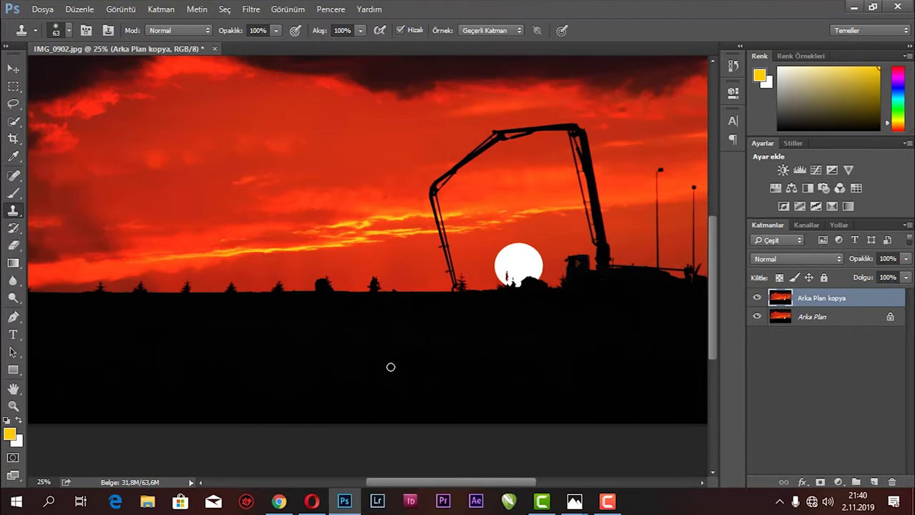
# Set a 157 px clone brush and stamp over the small figure on the horizon left of the crane.
pyautogui.moveTo(337, 276); pyautogui.dragTo(453, 305)
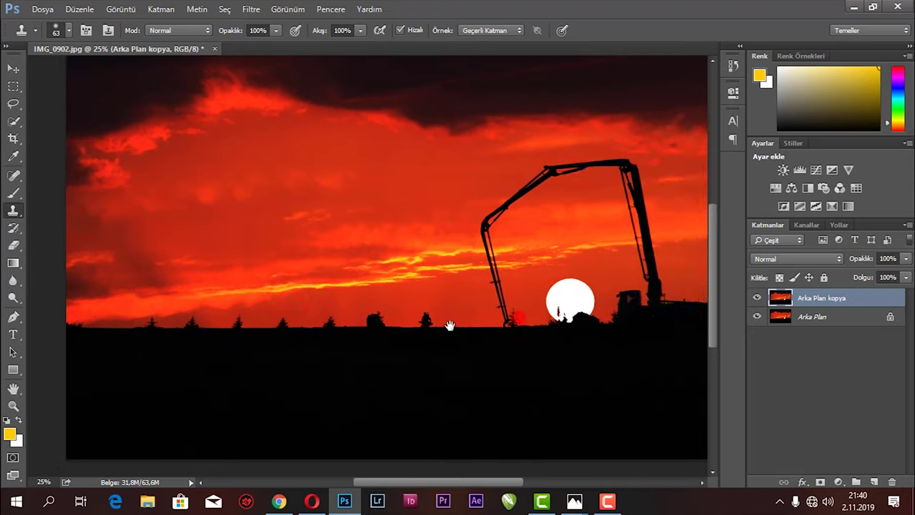
pyautogui.scroll(1, 473, 319)
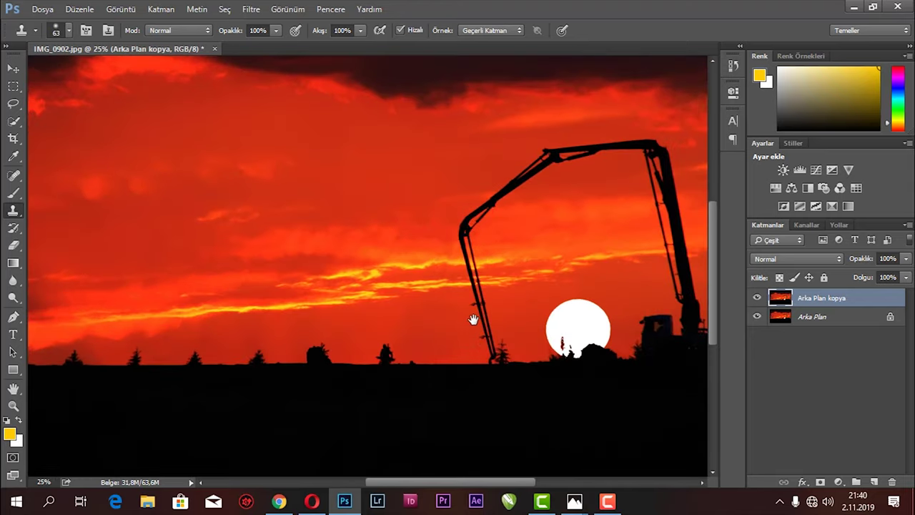
pyautogui.scroll(1, 473, 319)
pyautogui.moveTo(310, 412); pyautogui.dragTo(451, 351)
pyautogui.moveTo(364, 367); pyautogui.dragTo(459, 343)
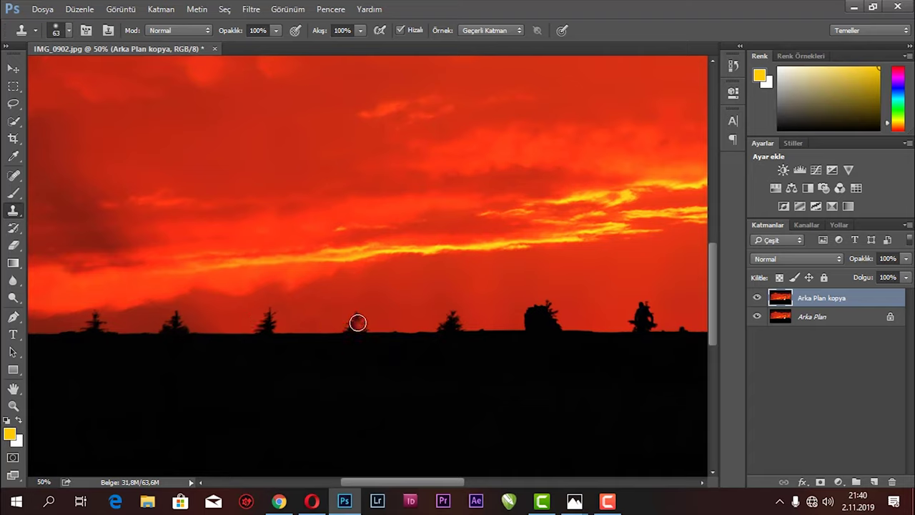
pyautogui.rightClick(427, 298)
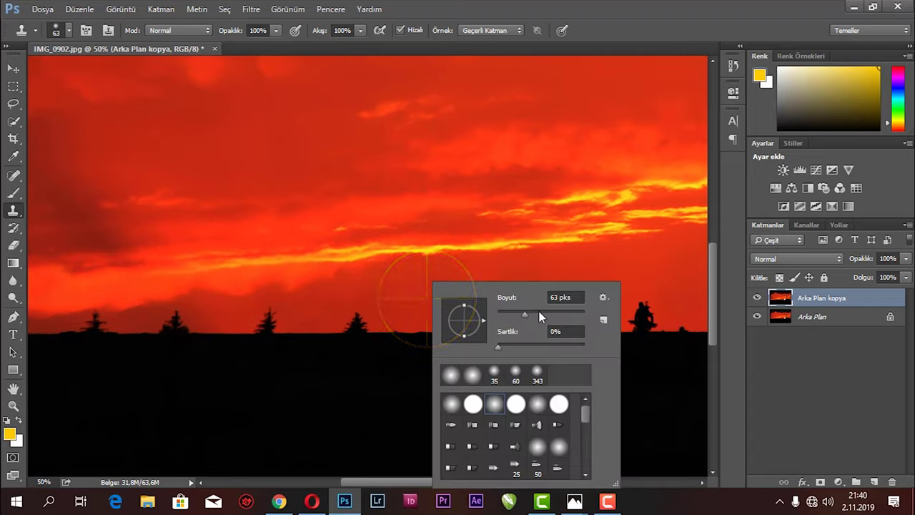
pyautogui.moveTo(538, 312); pyautogui.dragTo(554, 314)
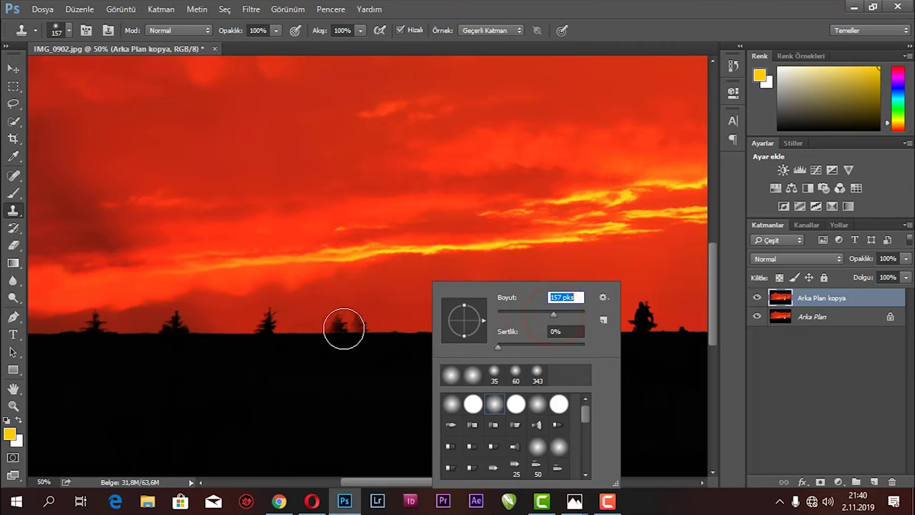
pyautogui.click(337, 329)
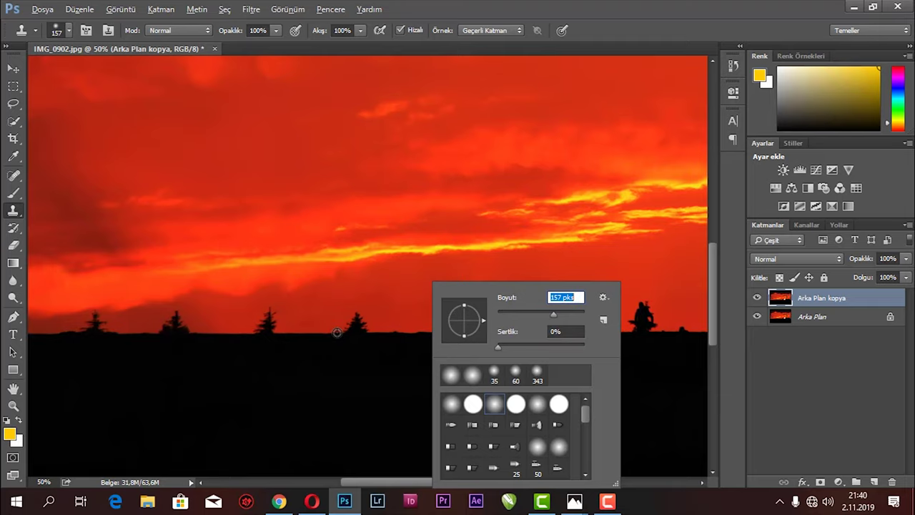
pyautogui.click(338, 332)
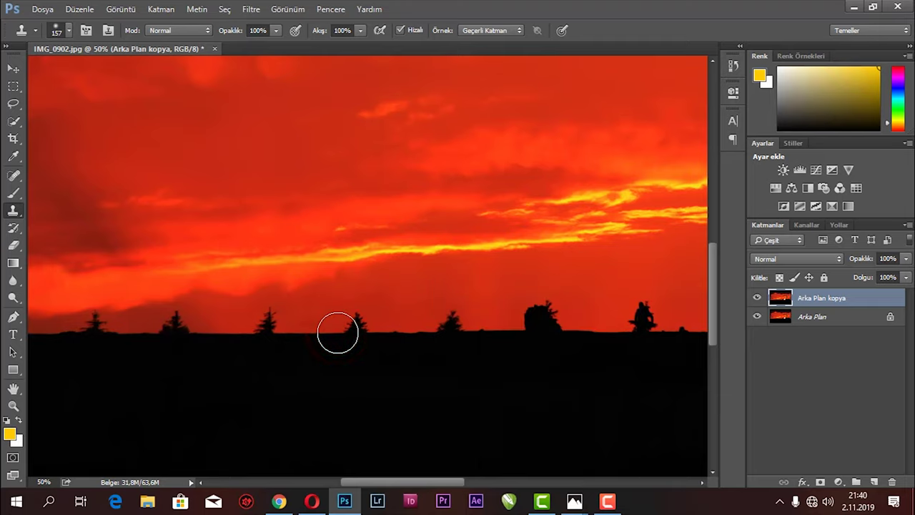
# Zoom out until the whole sunset photo fits the window.
pyautogui.moveTo(675, 323)
pyautogui.mouseDown()
pyautogui.moveTo(488, 329)
pyautogui.moveTo(519, 311)
pyautogui.mouseUp()
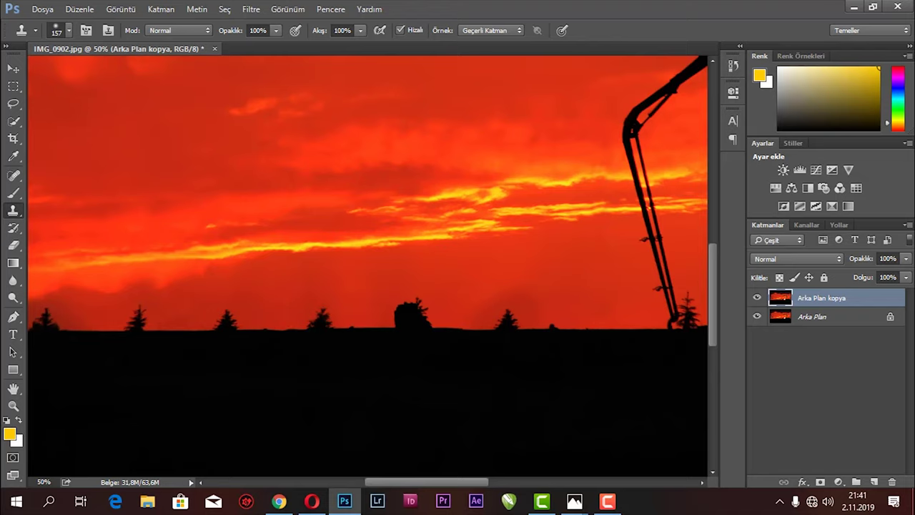
pyautogui.hotkey('ctrl', '-')
pyautogui.hotkey('ctrl', '-')
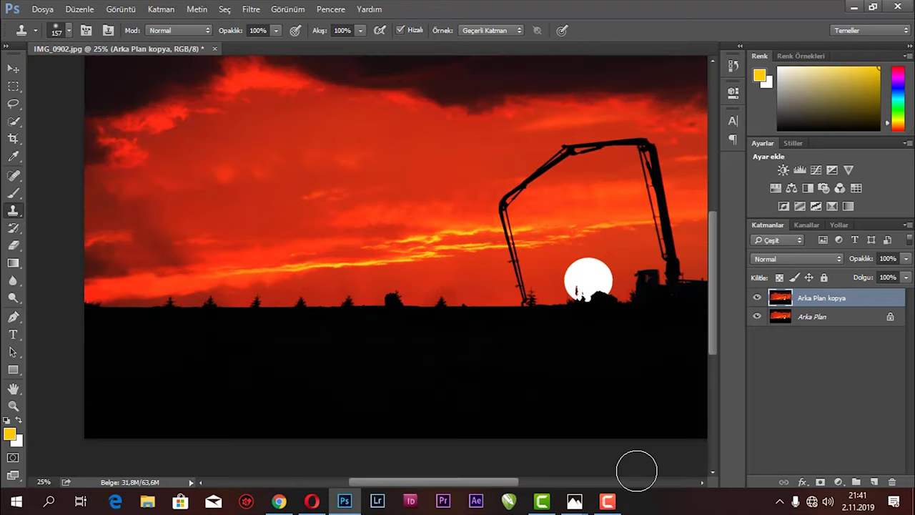
pyautogui.hotkey('ctrl', '-')
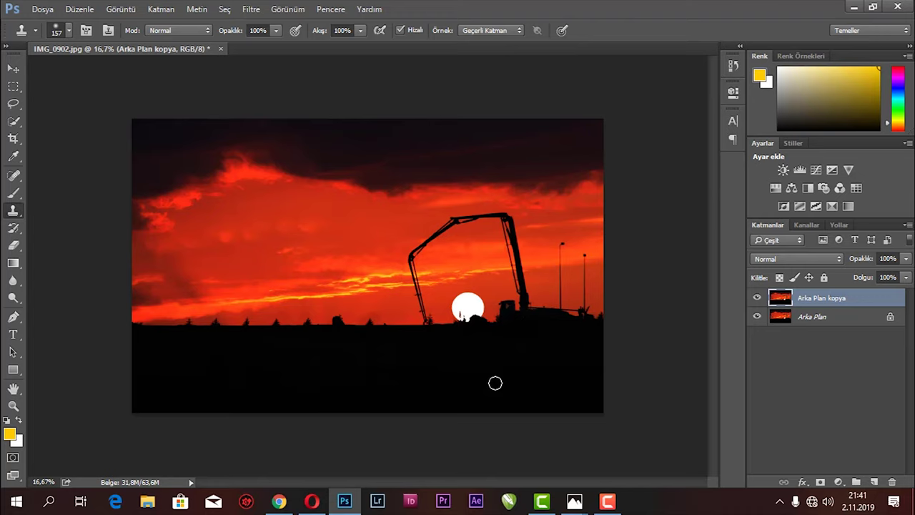
# Zoom in on the lamp posts and clone sky over the left lamp post's head.
pyautogui.hotkey('ctrl', '+')
pyautogui.hotkey('ctrl', '+')
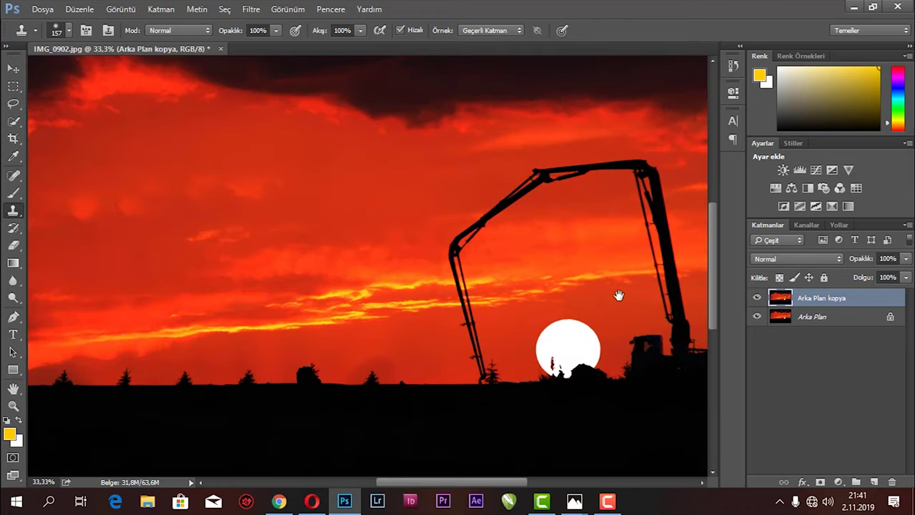
pyautogui.moveTo(619, 295); pyautogui.dragTo(446, 297)
pyautogui.hotkey('ctrl', '+')
pyautogui.hotkey('ctrl', '+')
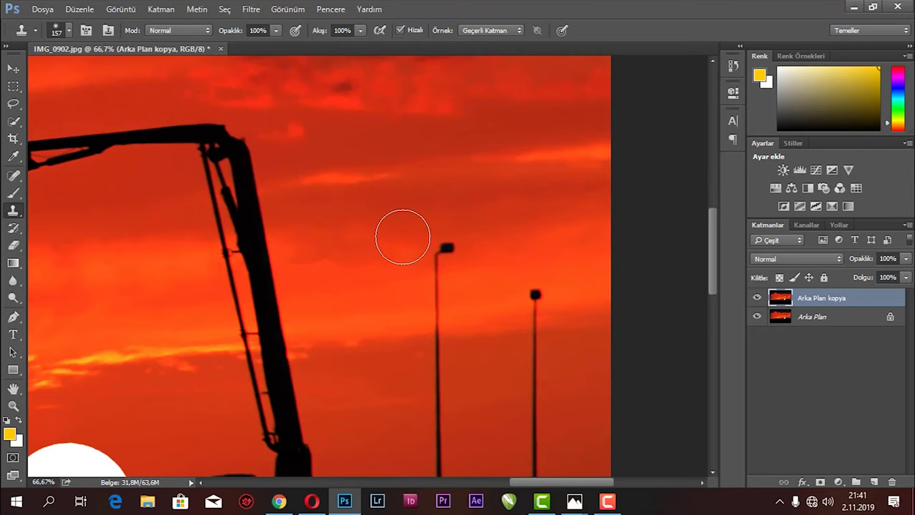
pyautogui.keyDown('alt'); pyautogui.click(415, 249); pyautogui.keyUp('alt')
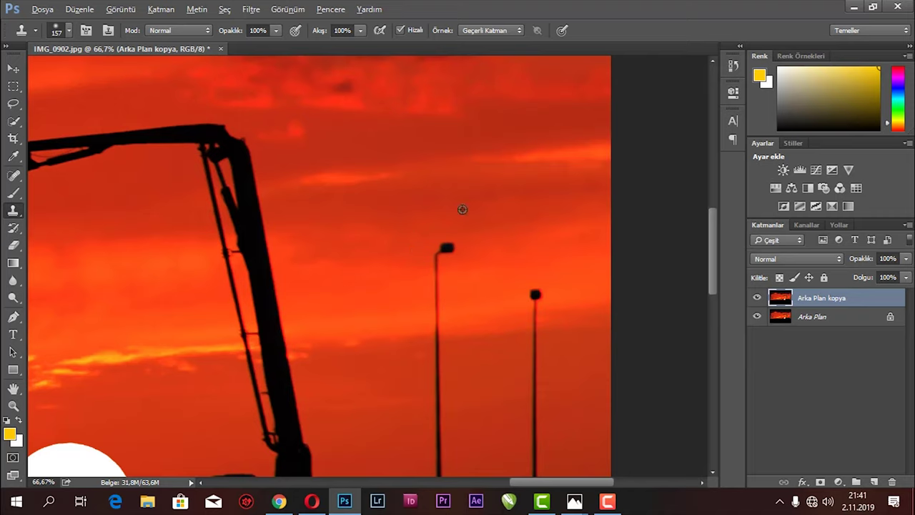
pyautogui.click(443, 246)
pyautogui.moveTo(354, 334); pyautogui.dragTo(349, 306)
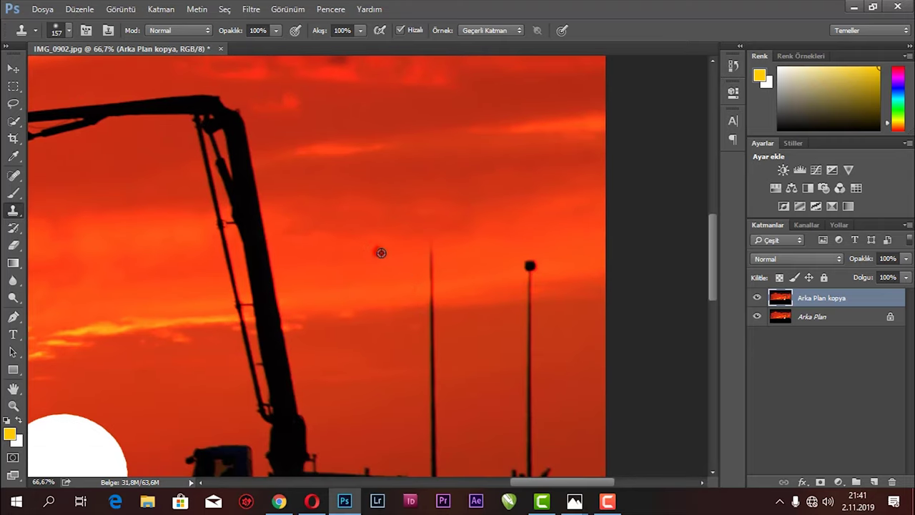
pyautogui.keyDown('alt'); pyautogui.click(381, 252); pyautogui.keyUp('alt')
pyautogui.moveTo(431, 257); pyautogui.dragTo(430, 273)
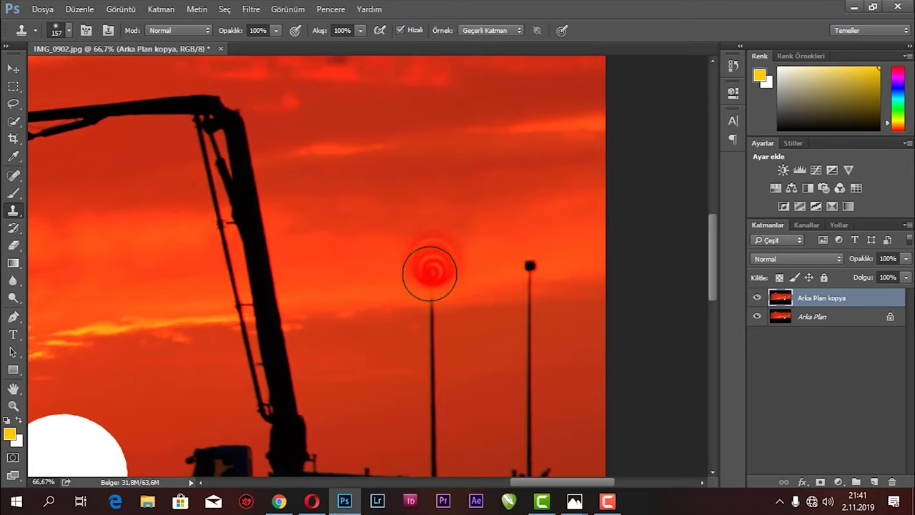
# Paint sky down the pole until only a short stub remains above the truck.
pyautogui.moveTo(370, 314); pyautogui.dragTo(402, 241)
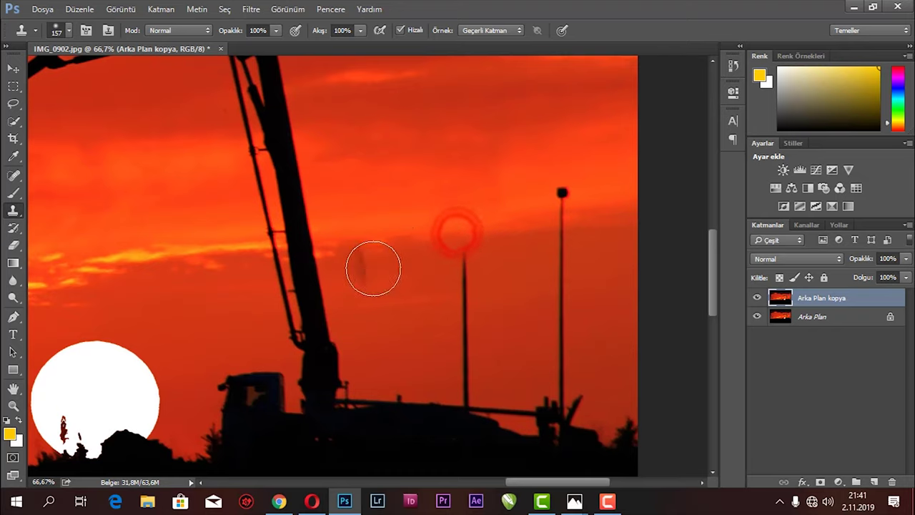
pyautogui.moveTo(405, 284); pyautogui.dragTo(403, 227)
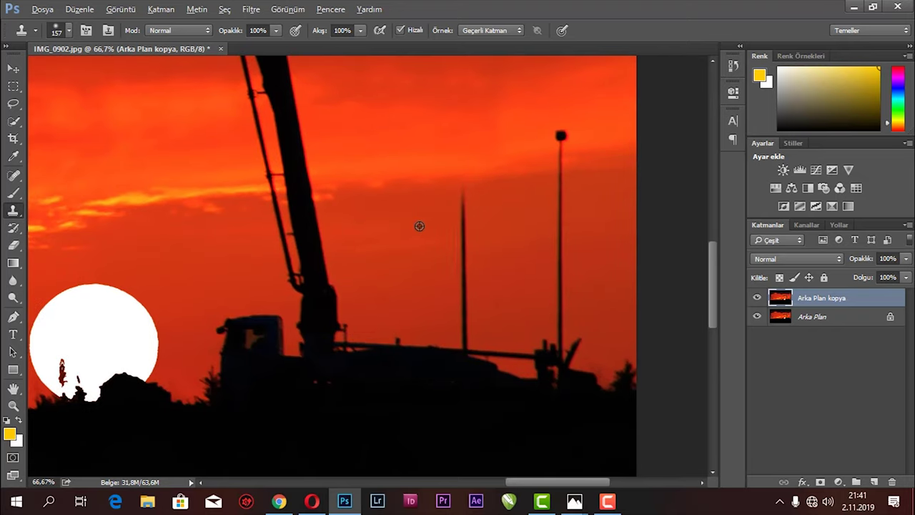
pyautogui.click(464, 206)
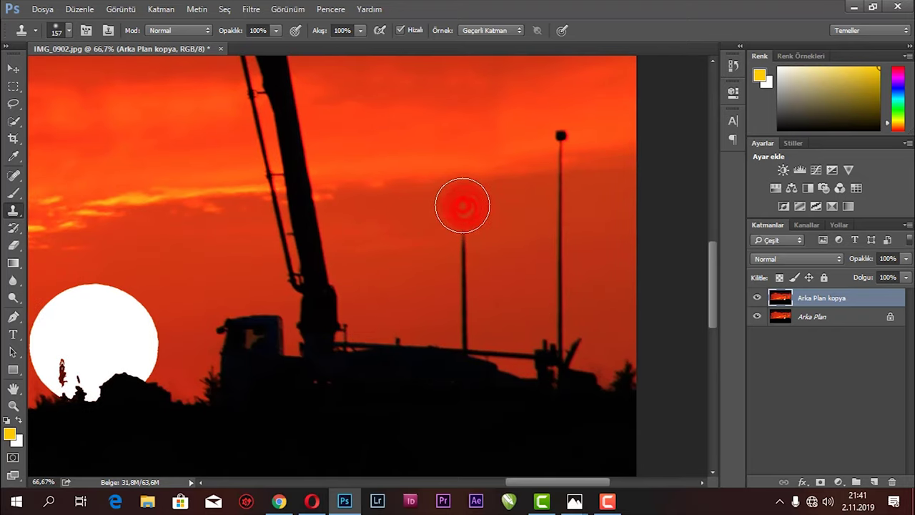
pyautogui.moveTo(400, 248); pyautogui.dragTo(427, 198)
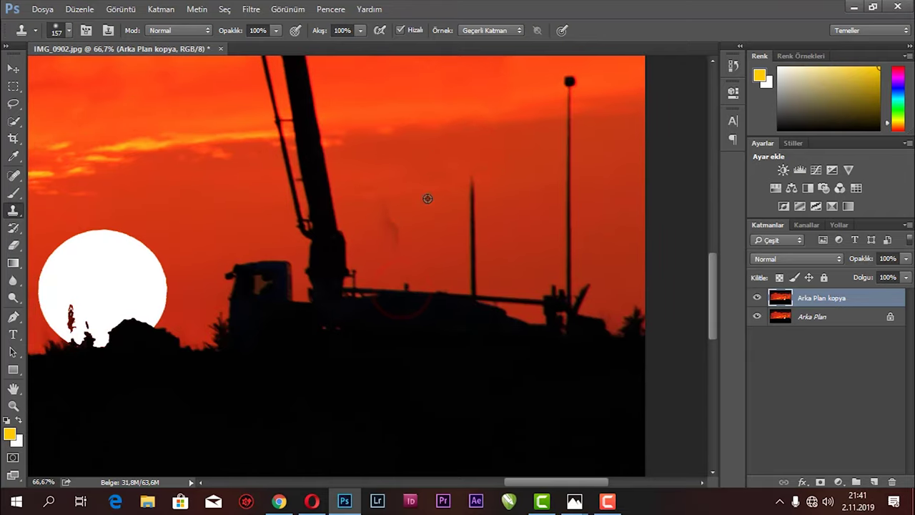
pyautogui.keyDown('alt'); pyautogui.click(428, 171); pyautogui.keyUp('alt')
pyautogui.moveTo(470, 189); pyautogui.dragTo(471, 256)
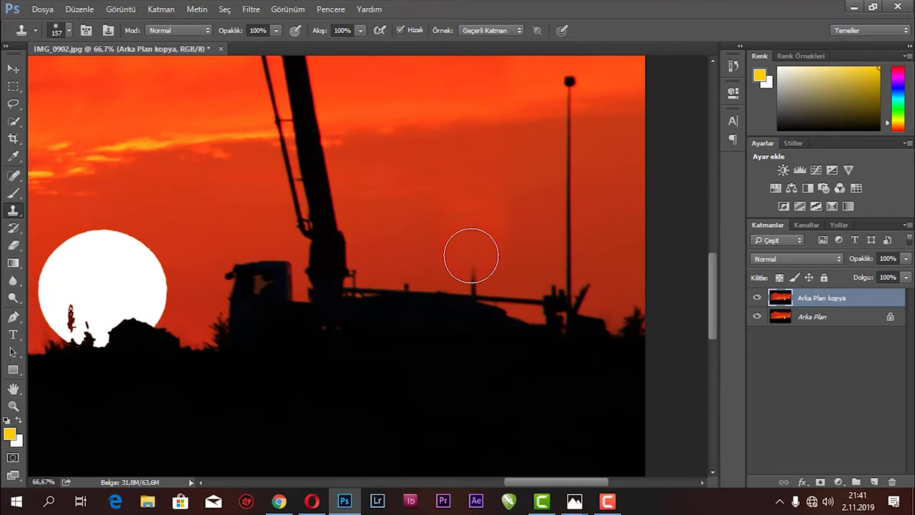
pyautogui.scroll(5, 472, 255)
pyautogui.moveTo(540, 274); pyautogui.dragTo(423, 255)
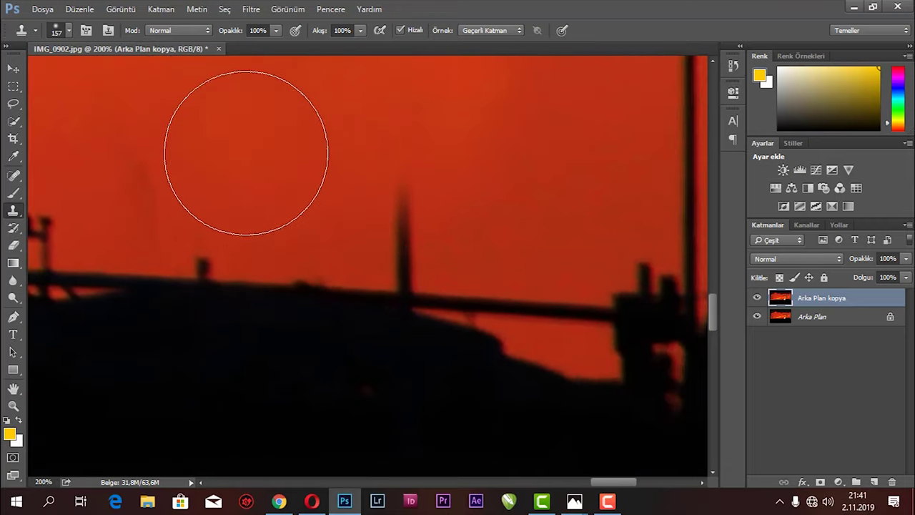
# With an 85 px clone brush, cover the stub's top and bumps along the silhouette edge.
pyautogui.moveTo(243, 167); pyautogui.dragTo(349, 286)
pyautogui.rightClick(401, 240)
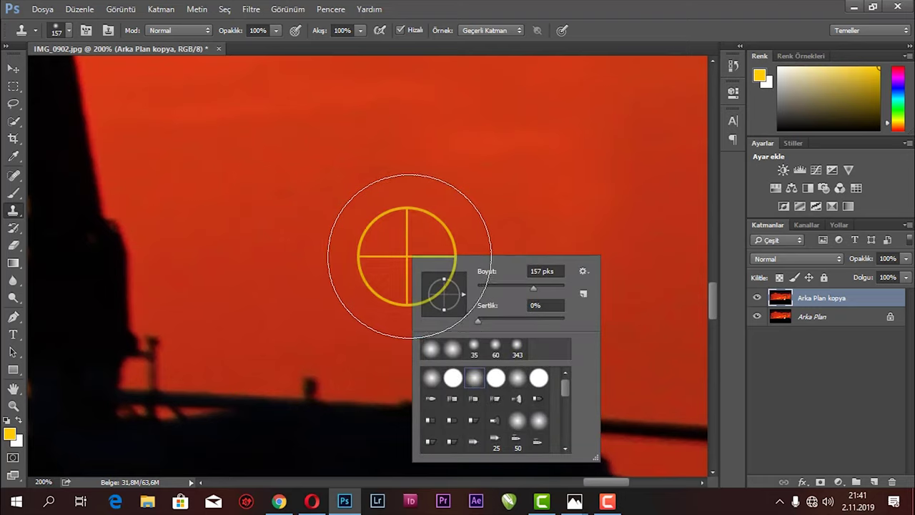
pyautogui.click(514, 287)
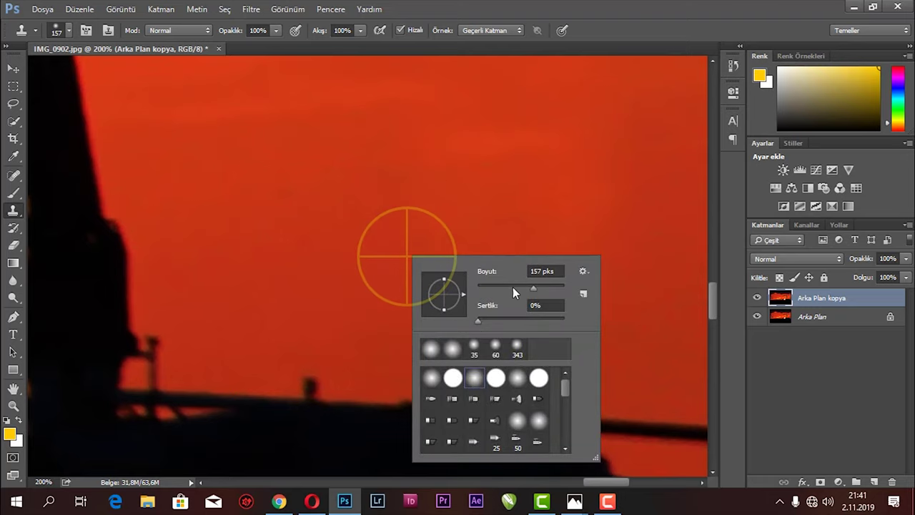
pyautogui.keyDown('alt'); pyautogui.click(349, 250); pyautogui.keyUp('alt')
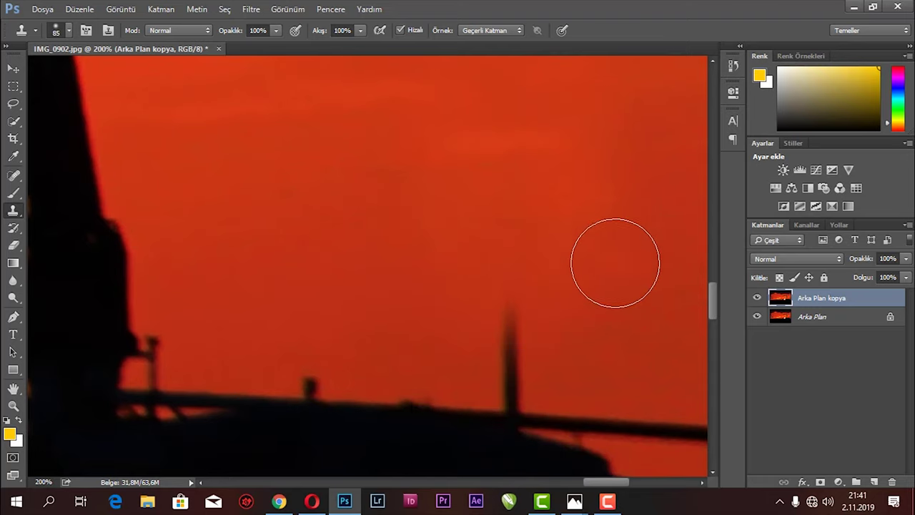
pyautogui.click(439, 255)
pyautogui.moveTo(504, 296); pyautogui.dragTo(498, 308)
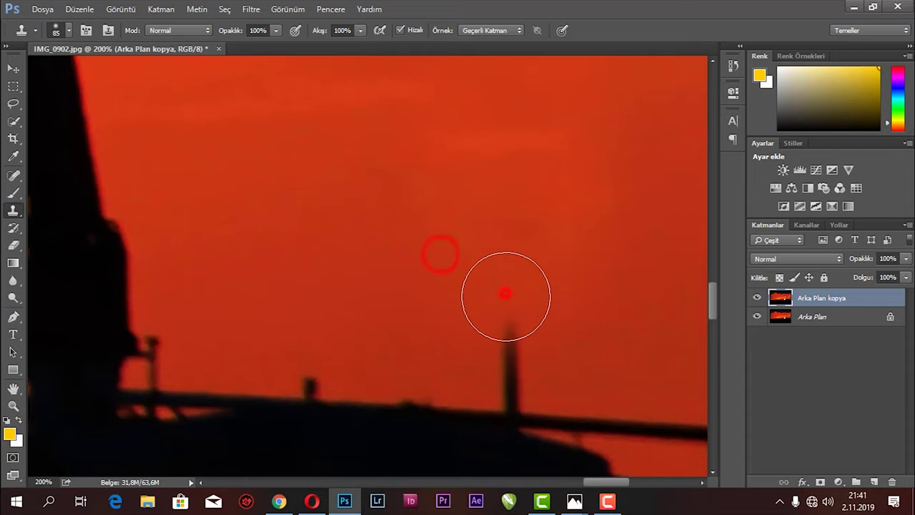
pyautogui.hotkey('ctrl', '+')
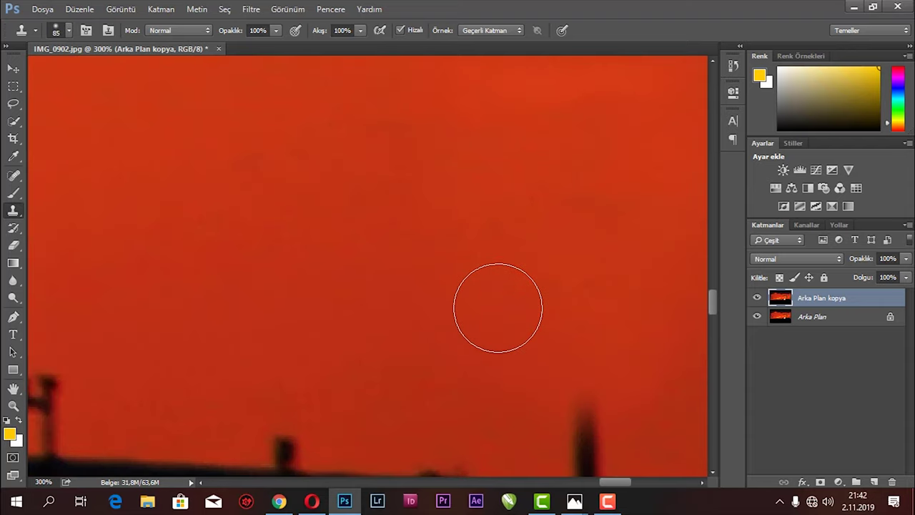
pyautogui.moveTo(476, 320); pyautogui.dragTo(399, 258)
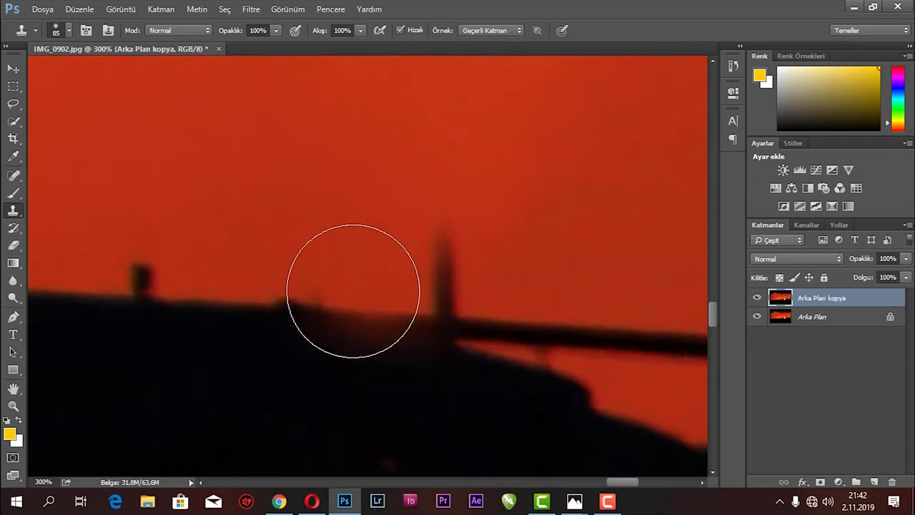
pyautogui.keyDown('alt'); pyautogui.click(358, 292); pyautogui.keyUp('alt')
pyautogui.moveTo(358, 293); pyautogui.dragTo(286, 276)
# Shrink the brush to 32 px and clone the silhouette edge over the pole base on the truck arm.
pyautogui.rightClick(367, 215)
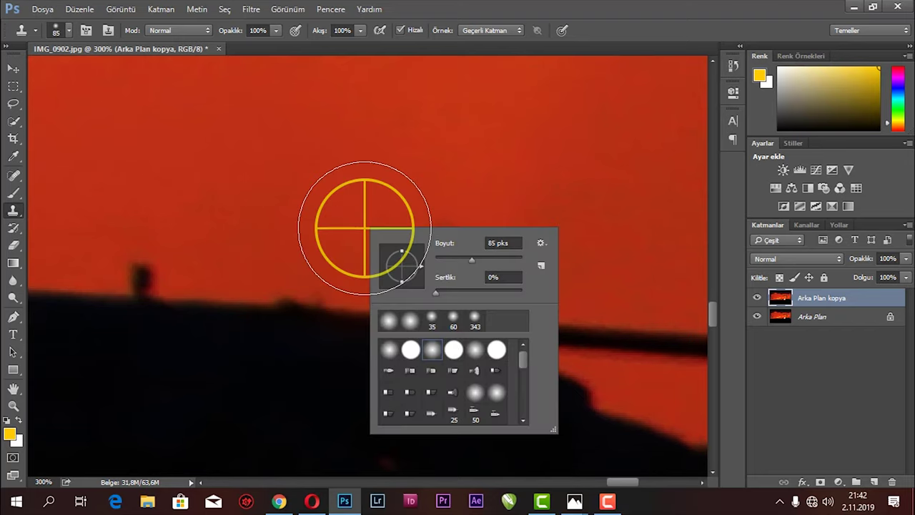
pyautogui.moveTo(457, 259); pyautogui.dragTo(449, 259)
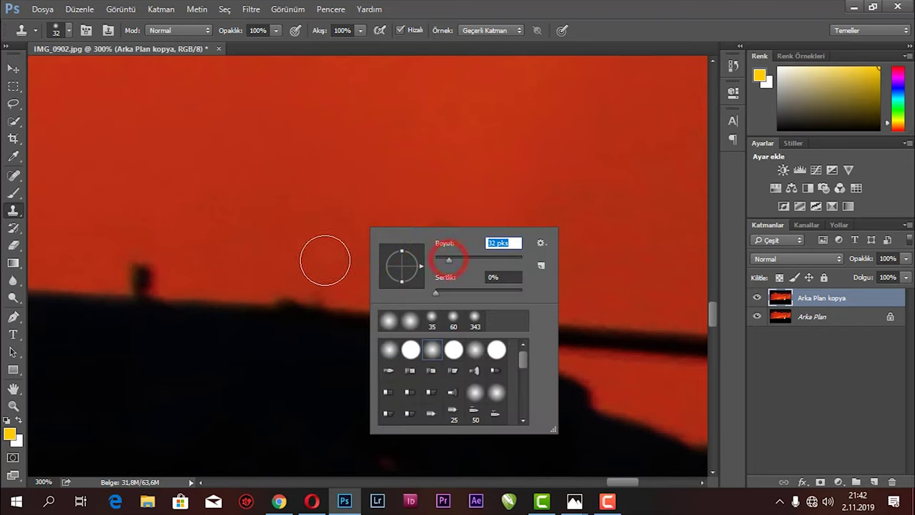
pyautogui.press('Return')
pyautogui.click(362, 308)
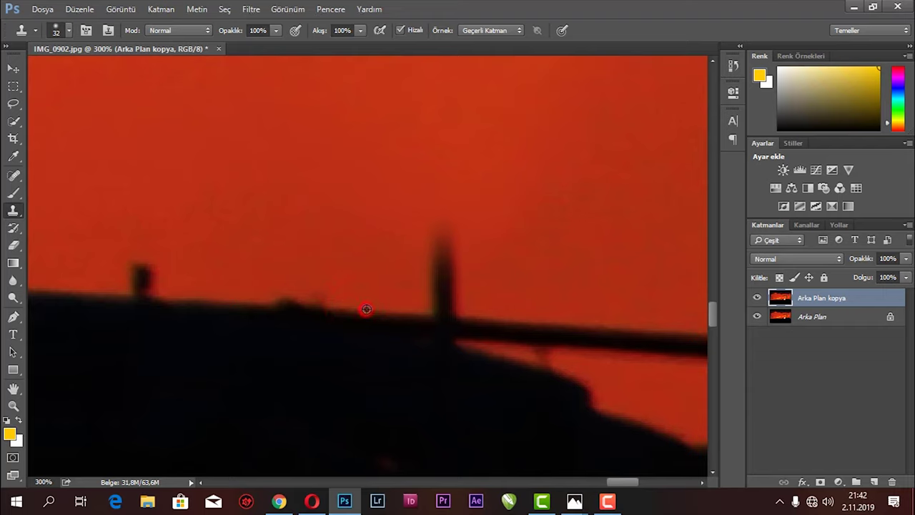
pyautogui.moveTo(440, 308); pyautogui.dragTo(441, 240)
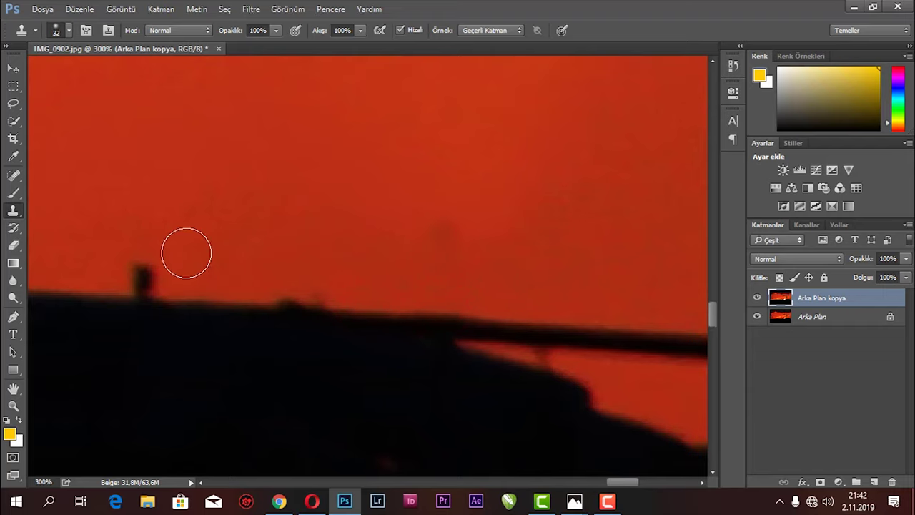
pyautogui.scroll(-1, 186, 253)
pyautogui.scroll(-2, 186, 254)
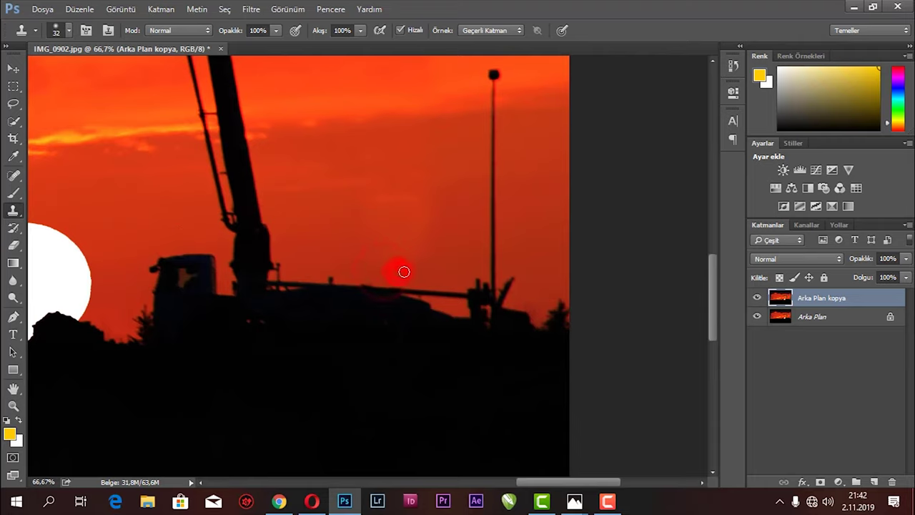
pyautogui.moveTo(470, 184); pyautogui.dragTo(415, 266)
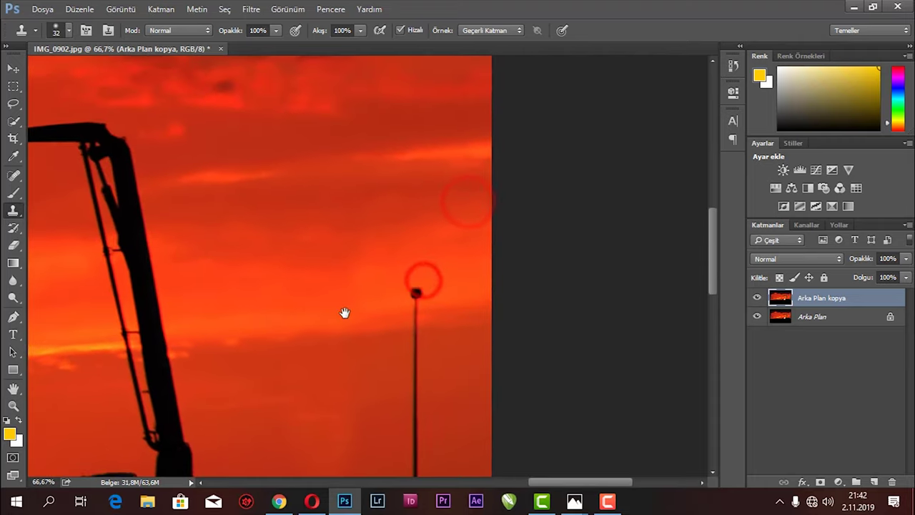
pyautogui.rightClick(412, 263)
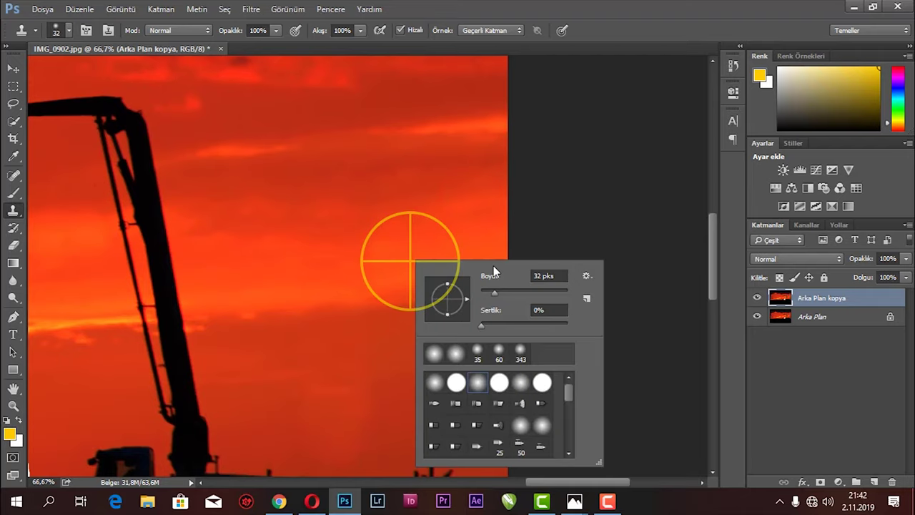
pyautogui.click(502, 289)
pyautogui.press('Return')
pyautogui.keyDown('alt'); pyautogui.click(385, 267); pyautogui.keyUp('alt')
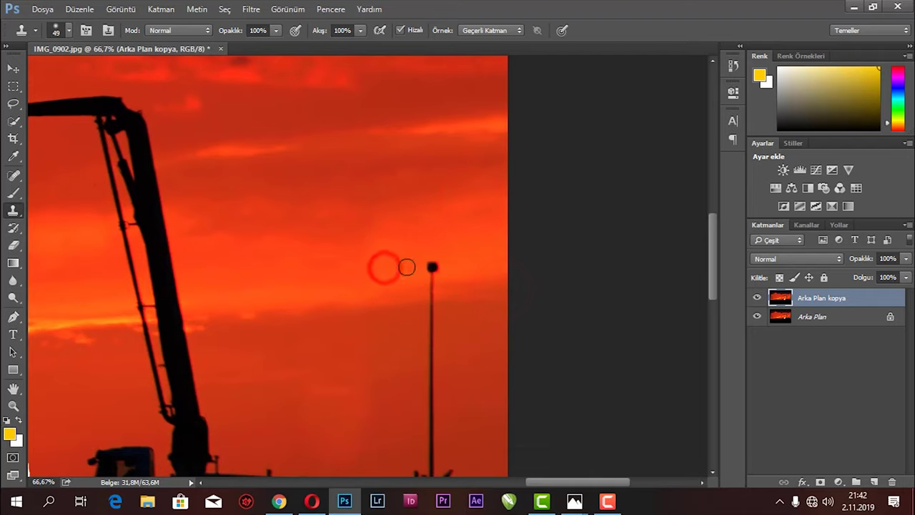
pyautogui.click(432, 268)
pyautogui.moveTo(433, 268); pyautogui.dragTo(431, 349)
pyautogui.scroll(-3, 375, 343)
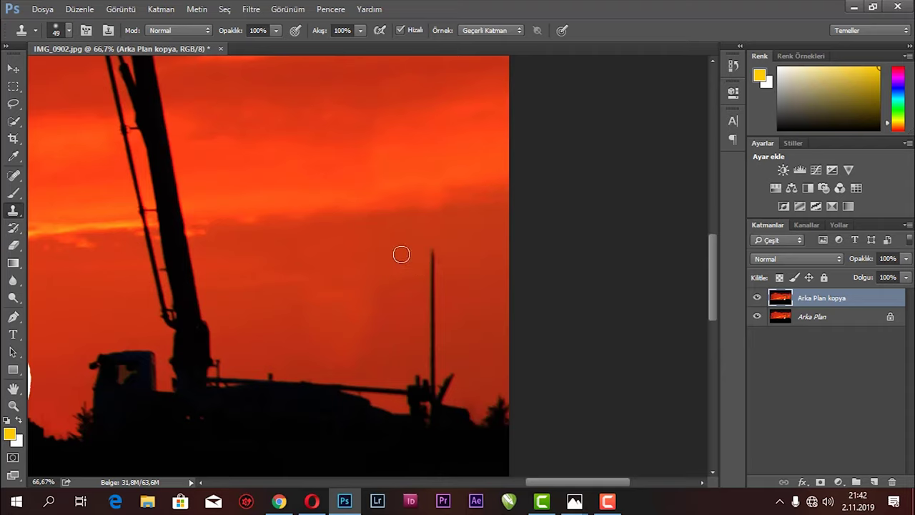
pyautogui.rightClick(401, 255)
pyautogui.moveTo(501, 279); pyautogui.dragTo(513, 279)
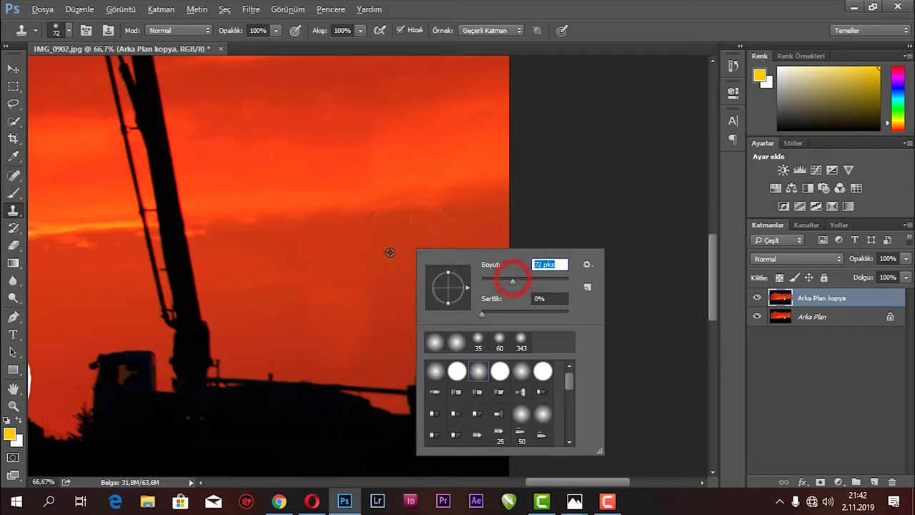
pyautogui.click(388, 251)
pyautogui.moveTo(433, 251); pyautogui.dragTo(436, 363)
pyautogui.scroll(1, 432, 234)
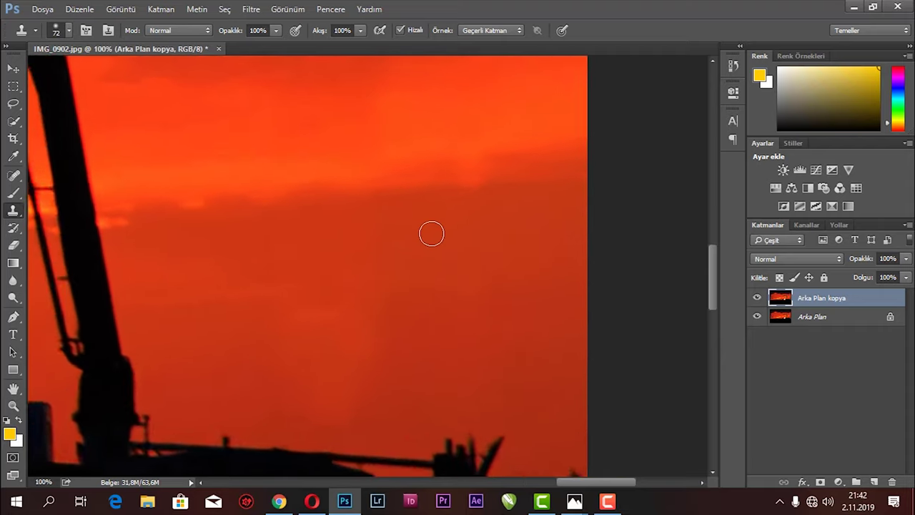
pyautogui.scroll(1, 432, 234)
pyautogui.moveTo(432, 234)
pyautogui.mouseDown()
pyautogui.moveTo(398, 212)
pyautogui.moveTo(432, 179)
pyautogui.moveTo(417, 207)
pyautogui.mouseUp()
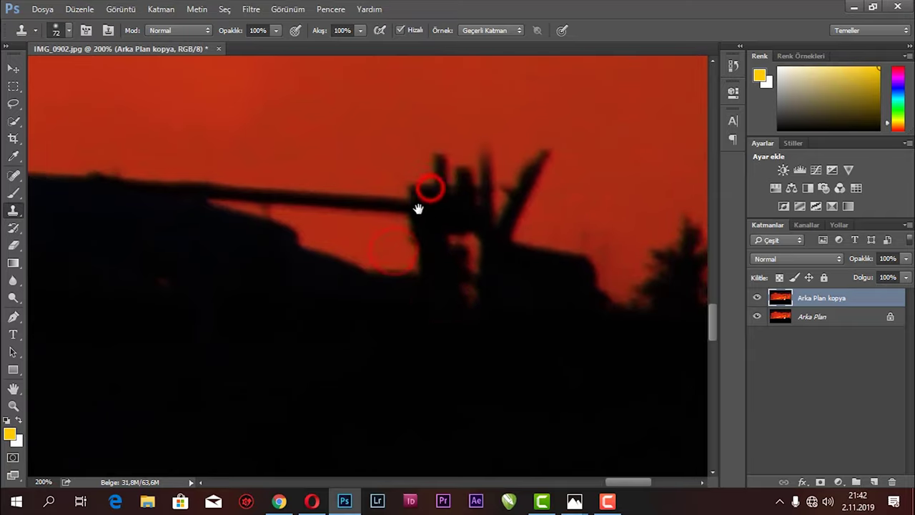
pyautogui.moveTo(394, 106); pyautogui.dragTo(408, 164)
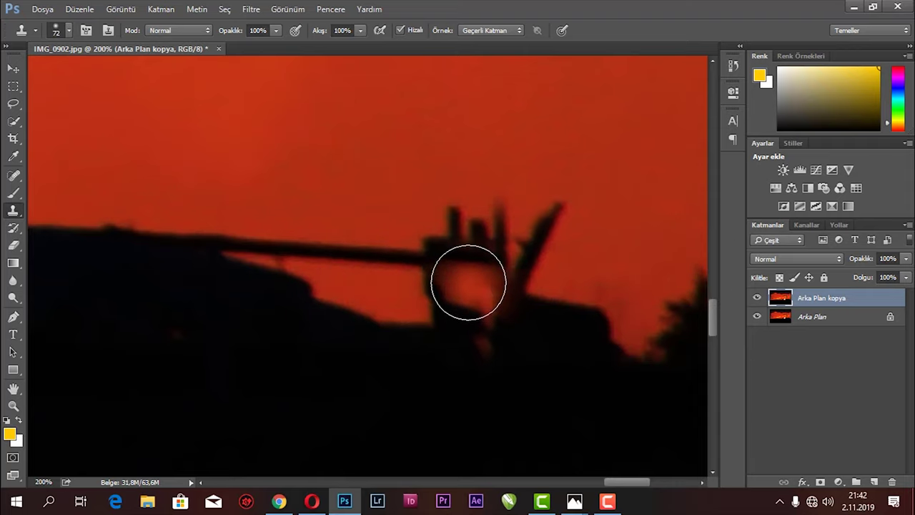
pyautogui.moveTo(583, 247); pyautogui.dragTo(573, 292)
pyautogui.hotkey('ctrl', 'z')
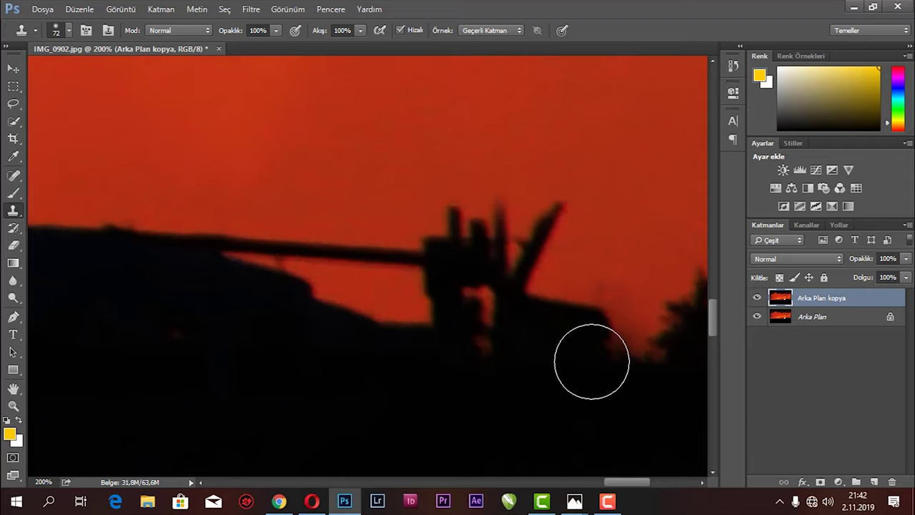
pyautogui.moveTo(496, 349); pyautogui.dragTo(503, 342)
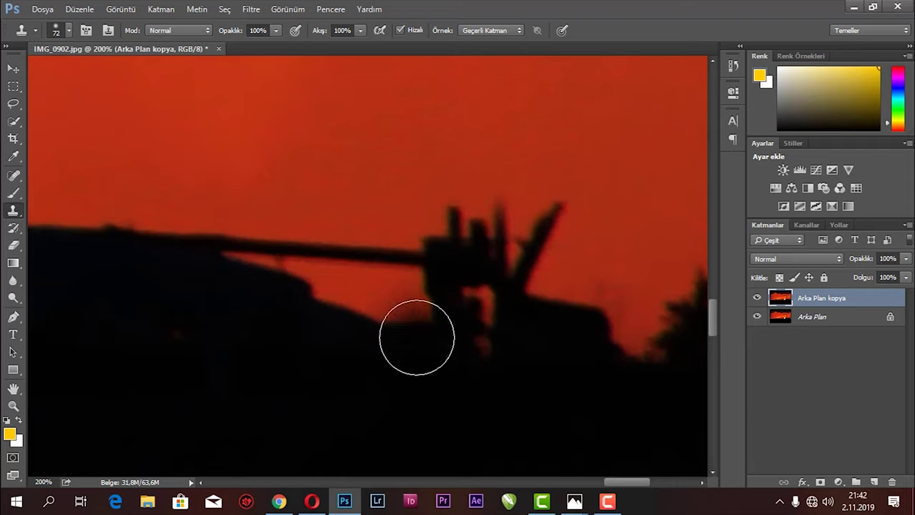
pyautogui.moveTo(450, 279); pyautogui.dragTo(456, 300)
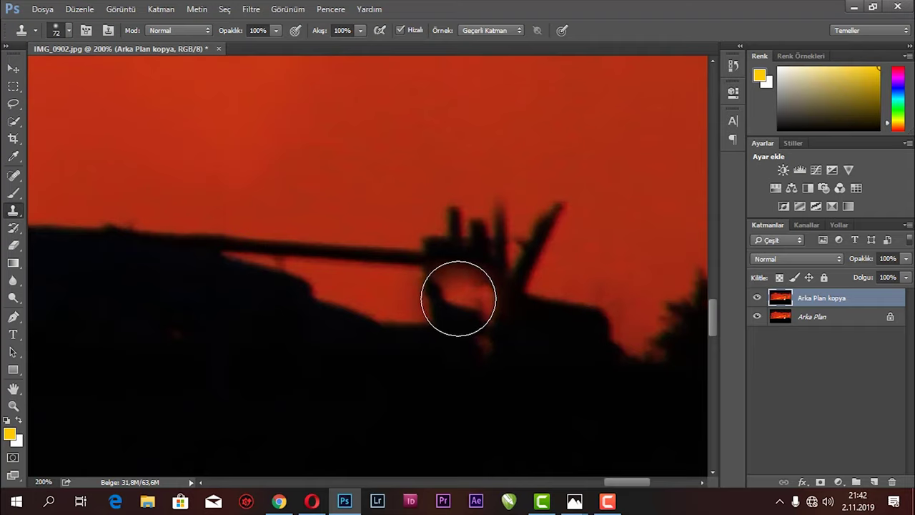
pyautogui.hotkey('ctrl', 'z')
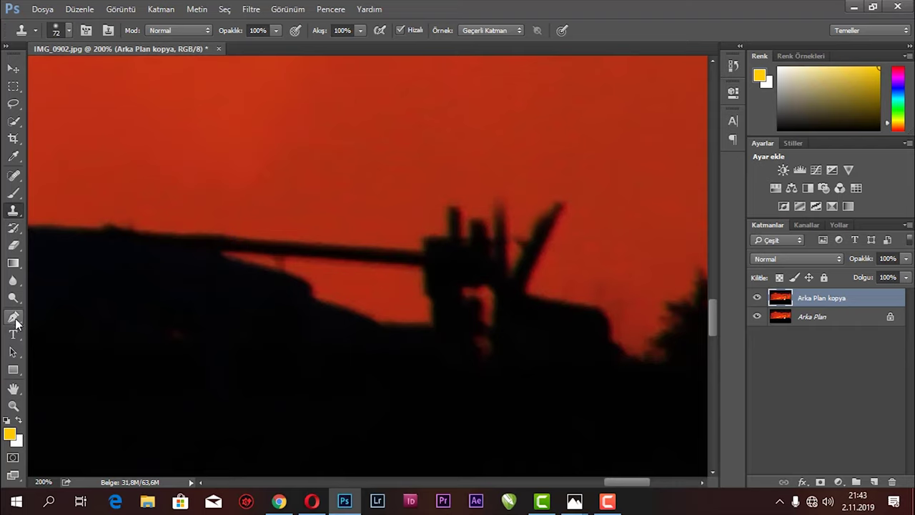
# Trace a closed Pen path along the rooftop edge, enclosing the sky patch with the poles and long stick.
pyautogui.click(13, 317)
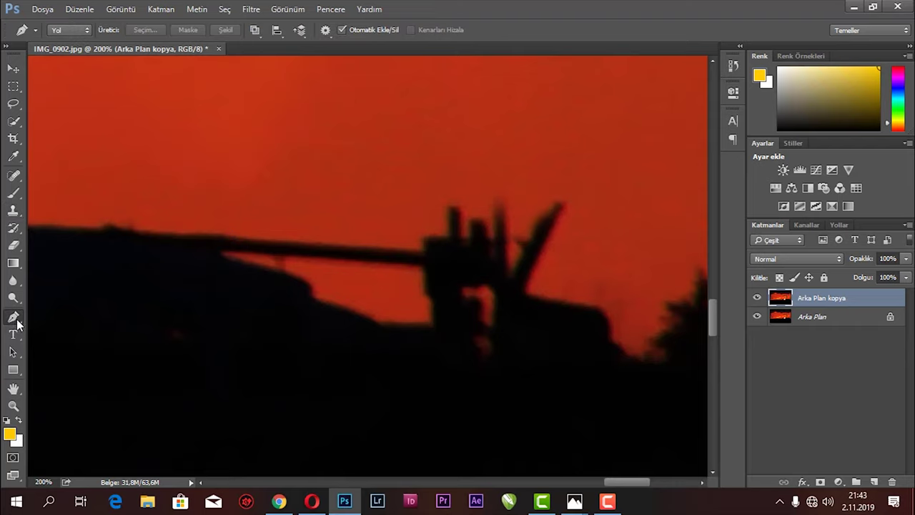
pyautogui.click(537, 298)
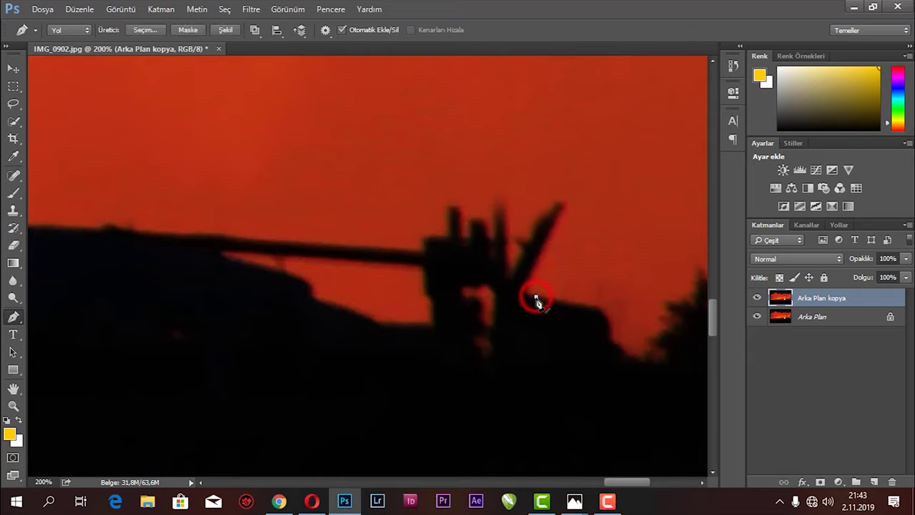
pyautogui.click(495, 296)
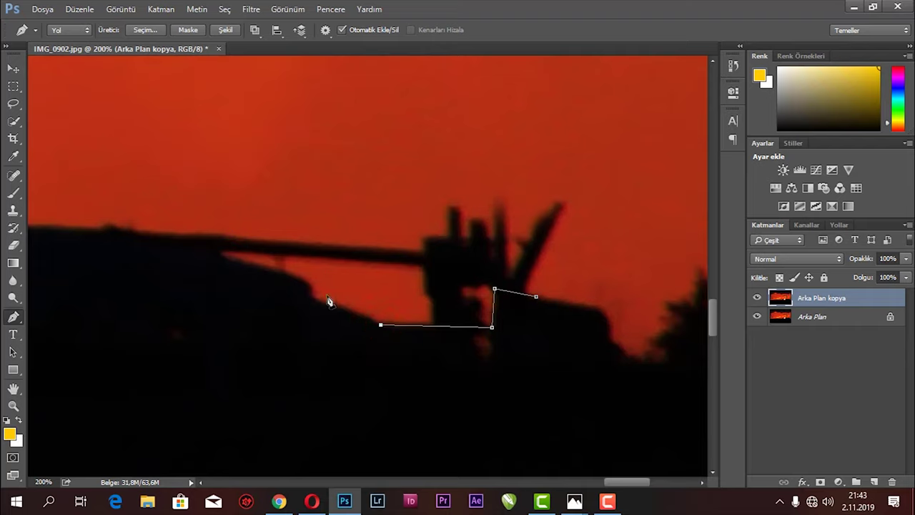
pyautogui.click(340, 286)
pyautogui.click(325, 276)
pyautogui.click(293, 266)
pyautogui.click(266, 262)
pyautogui.click(225, 254)
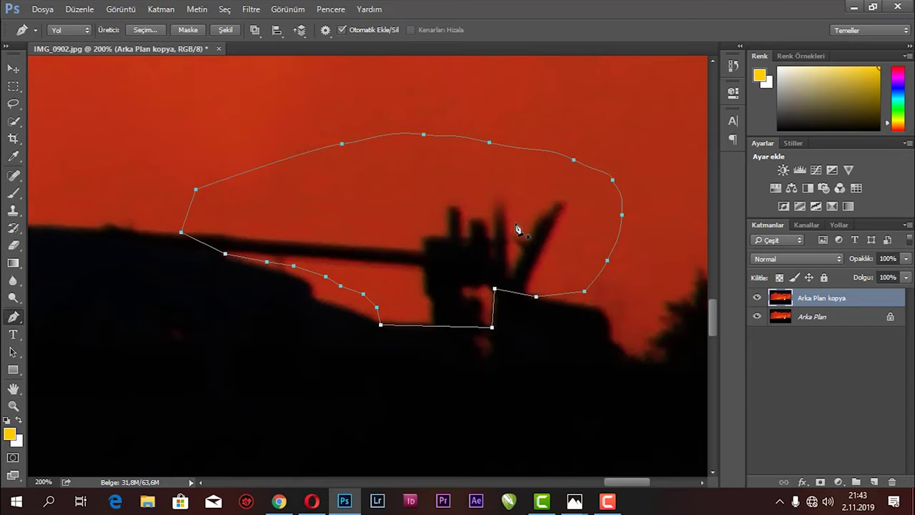
pyautogui.hotkey('ctrl', 'Return')
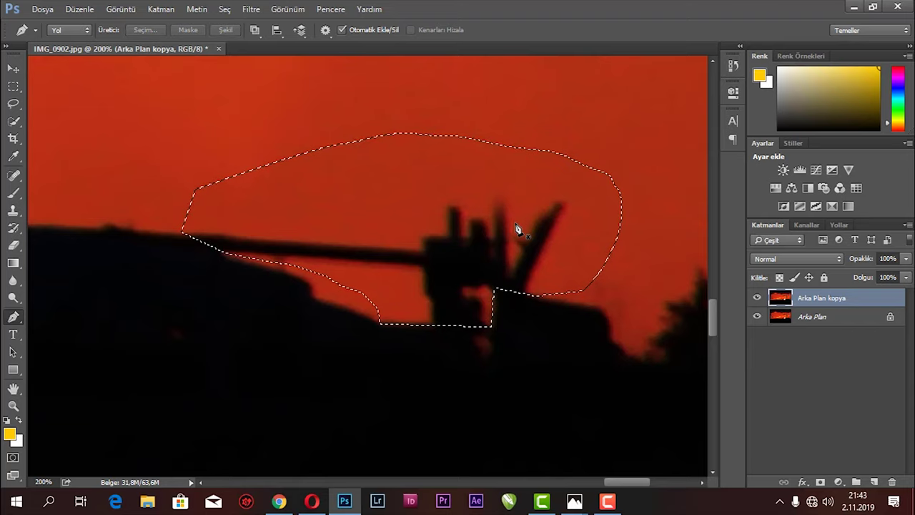
pyautogui.hotkey('ctrl', 'z')
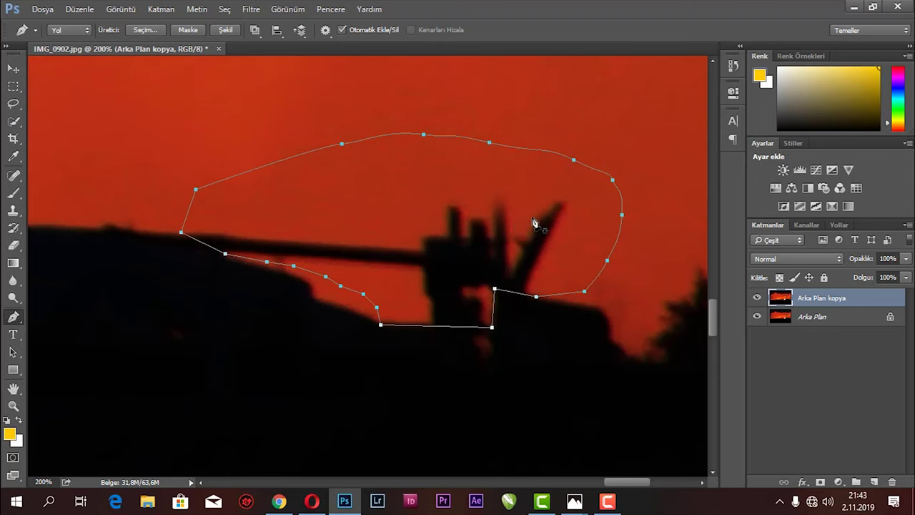
pyautogui.rightClick(534, 223)
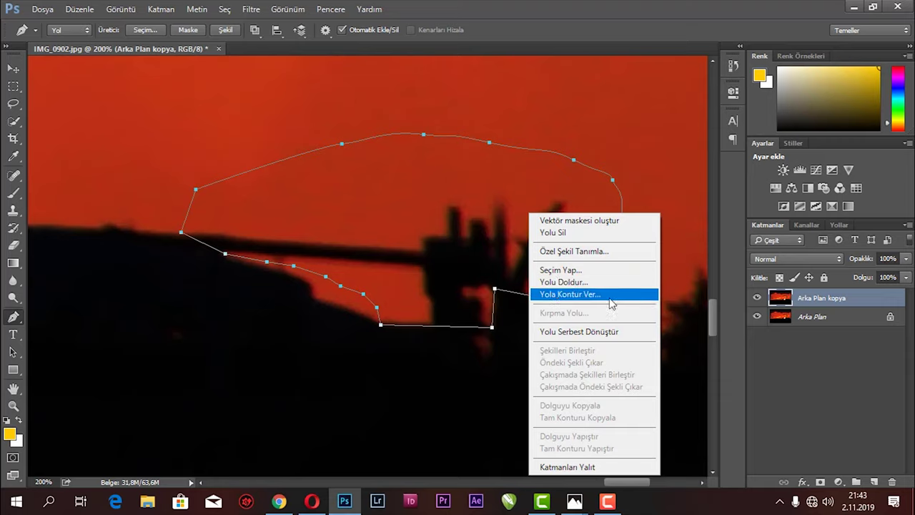
# Convert the pole outline path into a selection with a 0 pixel feather radius.
pyautogui.click(563, 272)
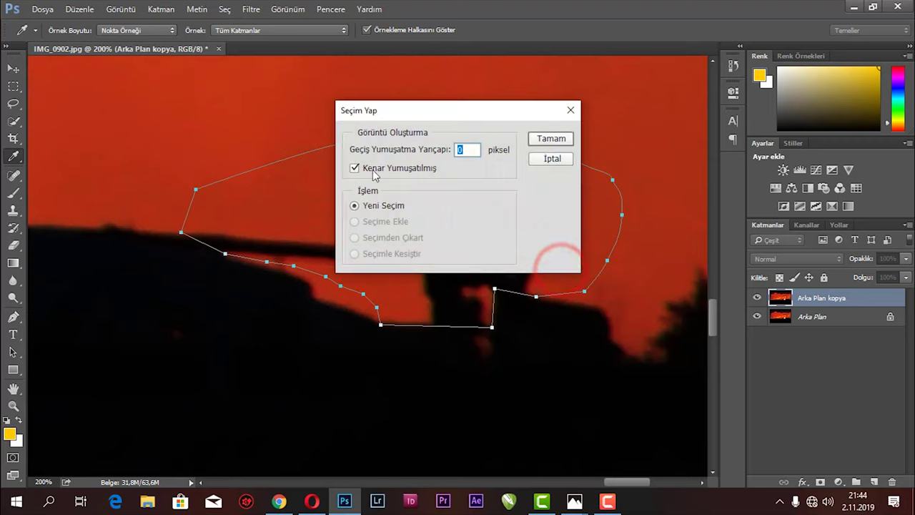
pyautogui.moveTo(451, 109); pyautogui.dragTo(598, 141)
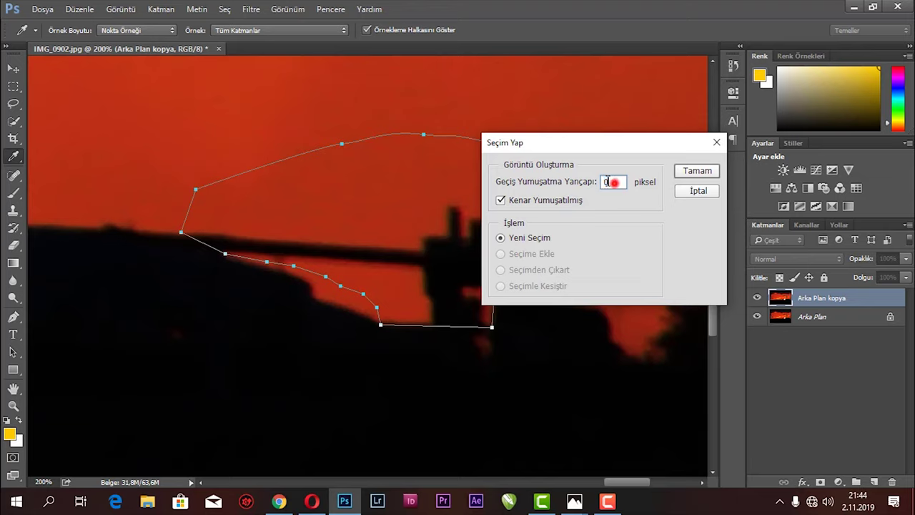
pyautogui.doubleClick(605, 181)
pyautogui.press('Return')
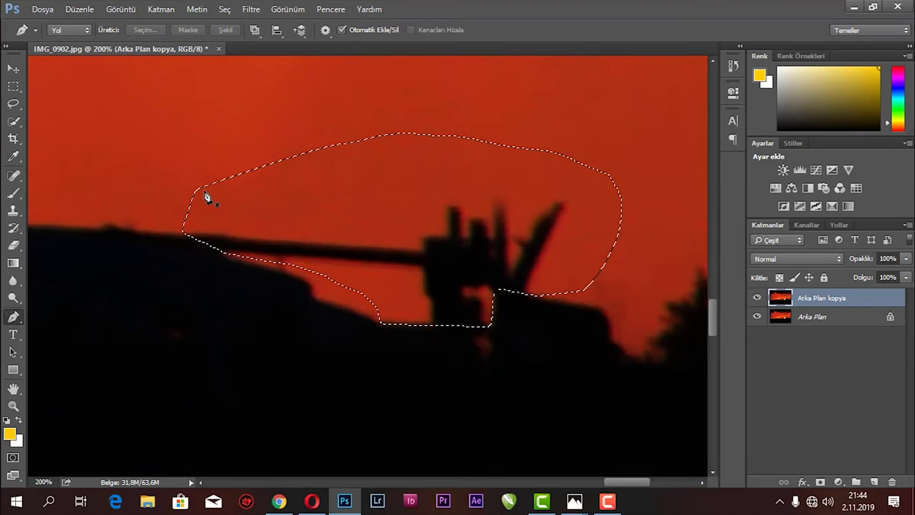
# Switch to the Clone Stamp tool and try two strokes over the dark spikes, undoing both.
pyautogui.press('s')
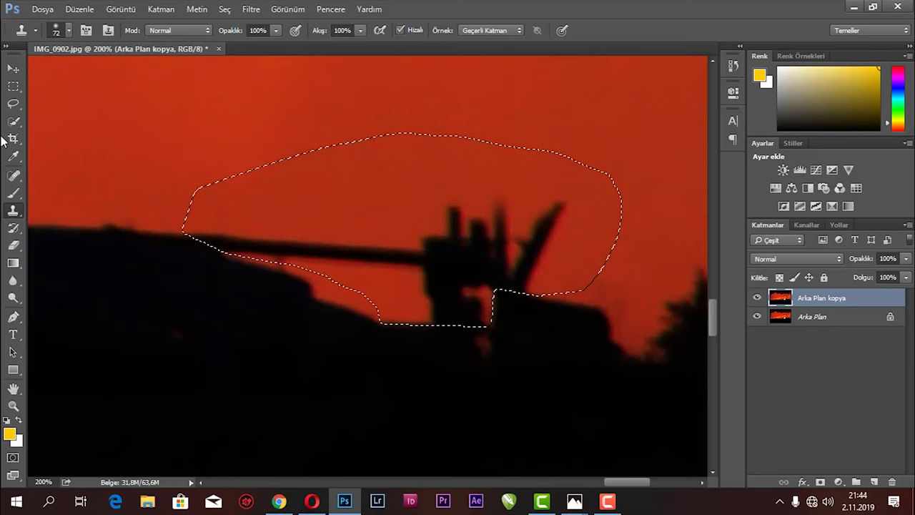
pyautogui.rightClick(16, 213)
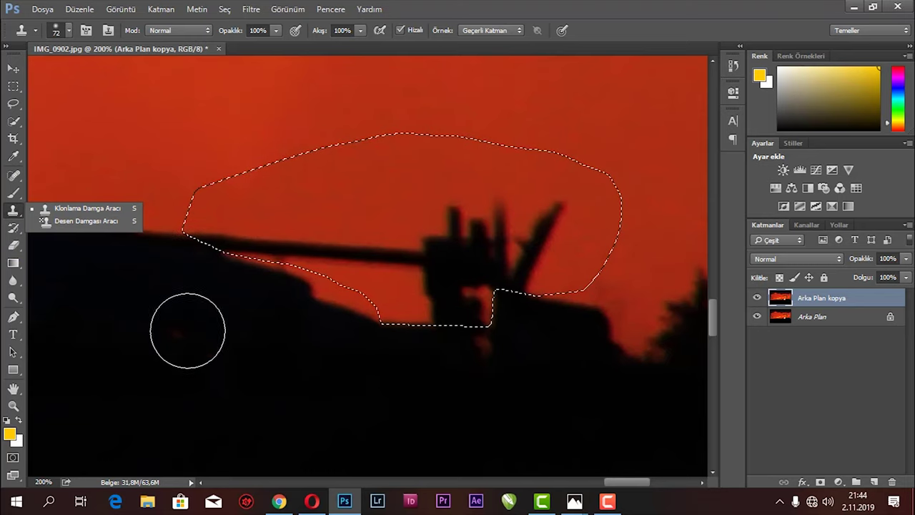
pyautogui.click(533, 230)
pyautogui.hotkey('ctrl', 'z')
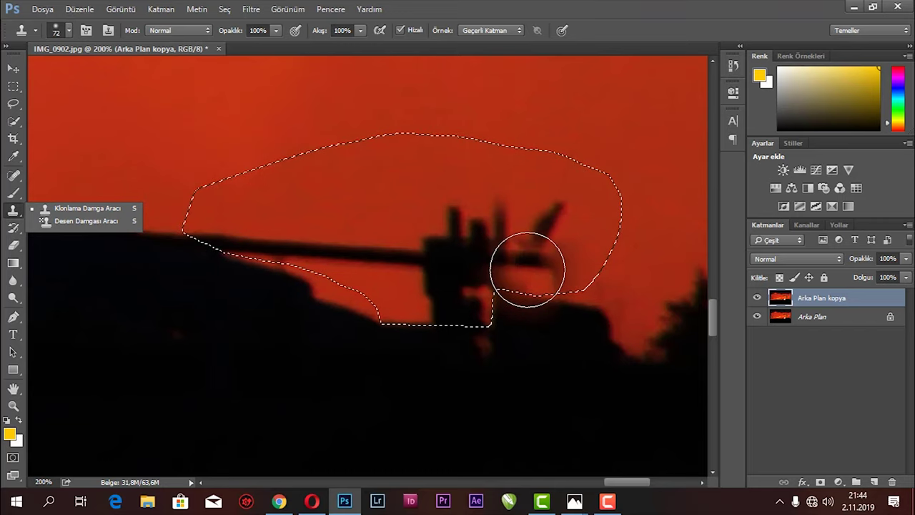
pyautogui.click(556, 203)
pyautogui.hotkey('ctrl', 'z')
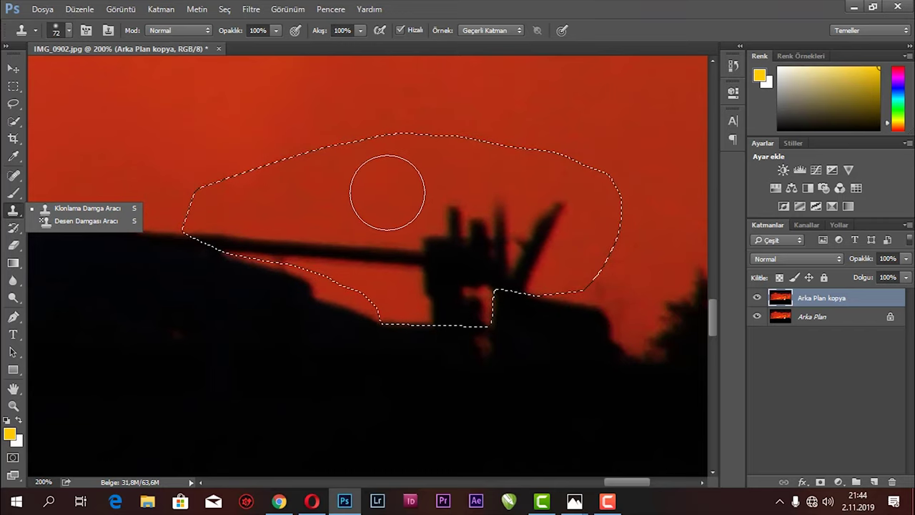
# Sample clean sky and clone it over the dark blobs by the post, the notch and the stick end.
pyautogui.keyDown('alt'); pyautogui.click(164, 147); pyautogui.keyUp('alt')
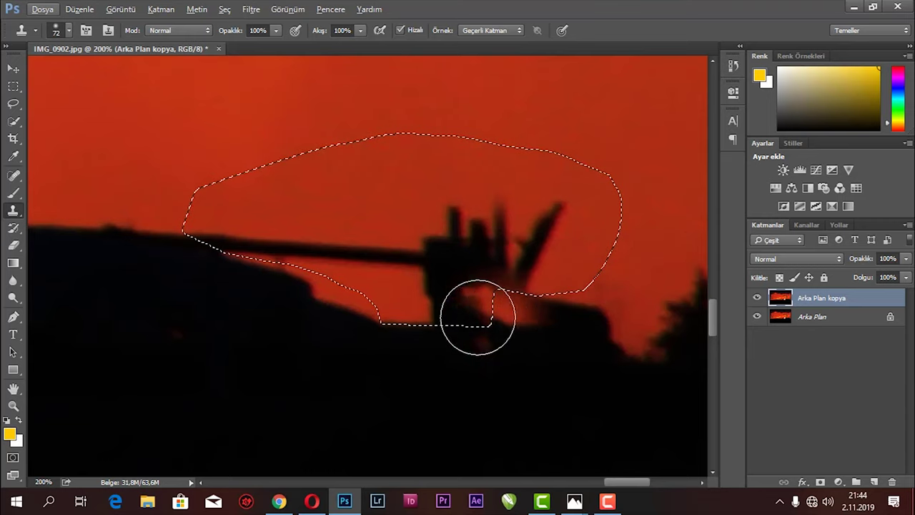
pyautogui.moveTo(468, 325); pyautogui.dragTo(441, 270)
pyautogui.hotkey('ctrl', 'z')
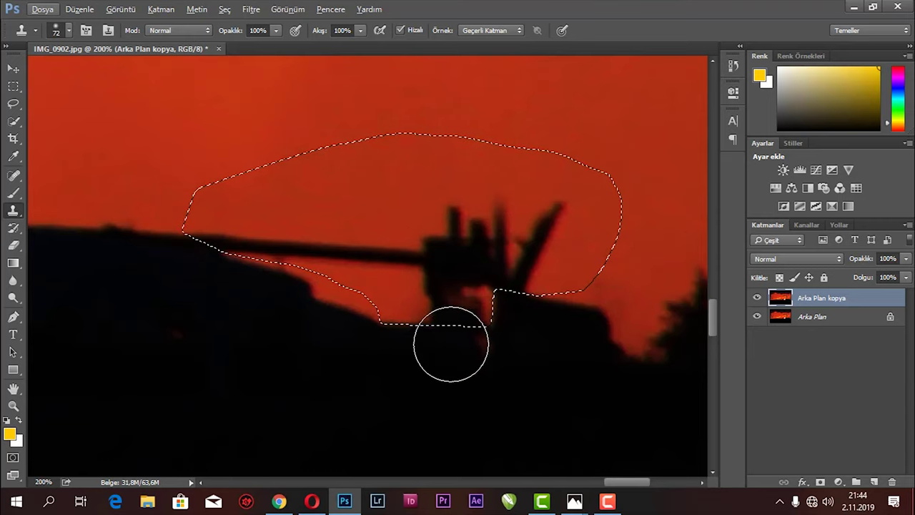
pyautogui.moveTo(389, 320); pyautogui.dragTo(408, 317)
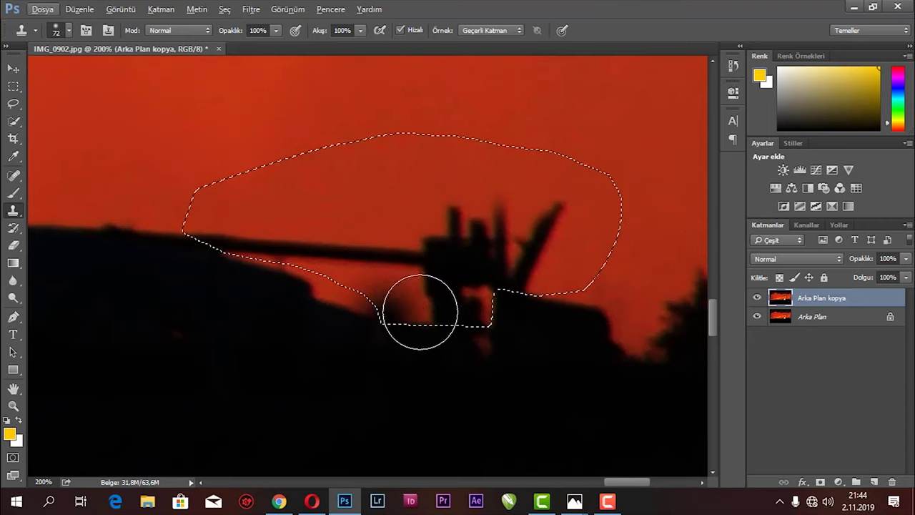
pyautogui.keyDown('alt'); pyautogui.click(417, 180); pyautogui.keyUp('alt')
pyautogui.moveTo(454, 205)
pyautogui.mouseDown()
pyautogui.moveTo(434, 250)
pyautogui.moveTo(491, 215)
pyautogui.moveTo(552, 210)
pyautogui.moveTo(496, 264)
pyautogui.moveTo(470, 236)
pyautogui.moveTo(465, 200)
pyautogui.moveTo(499, 315)
pyautogui.mouseUp()
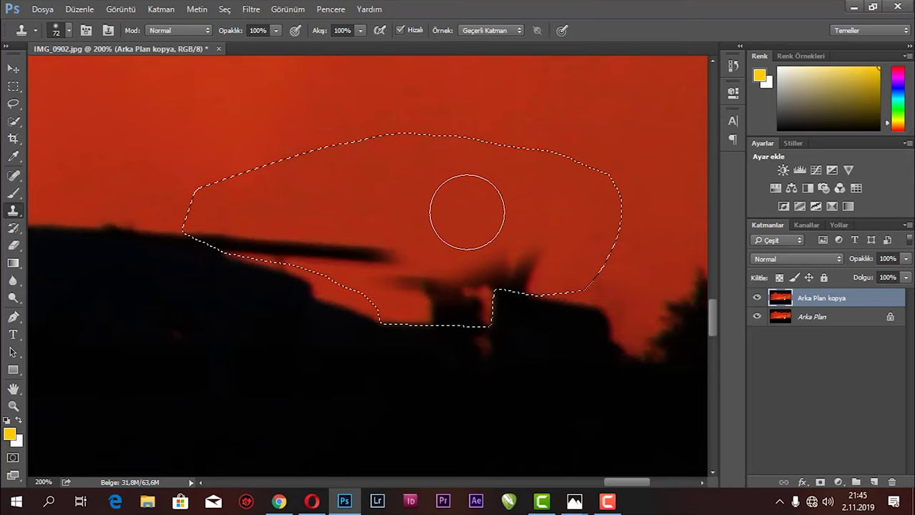
# Resample fresh sky and clone over the remaining dark blobs near the rooftop.
pyautogui.keyDown('alt'); pyautogui.click(461, 208); pyautogui.keyUp('alt')
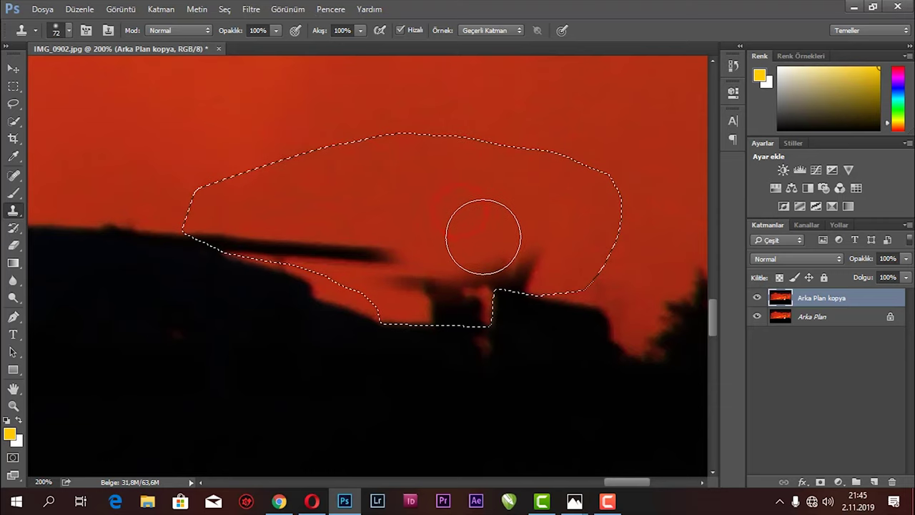
pyautogui.moveTo(484, 237)
pyautogui.mouseDown()
pyautogui.moveTo(521, 245)
pyautogui.moveTo(464, 210)
pyautogui.mouseUp()
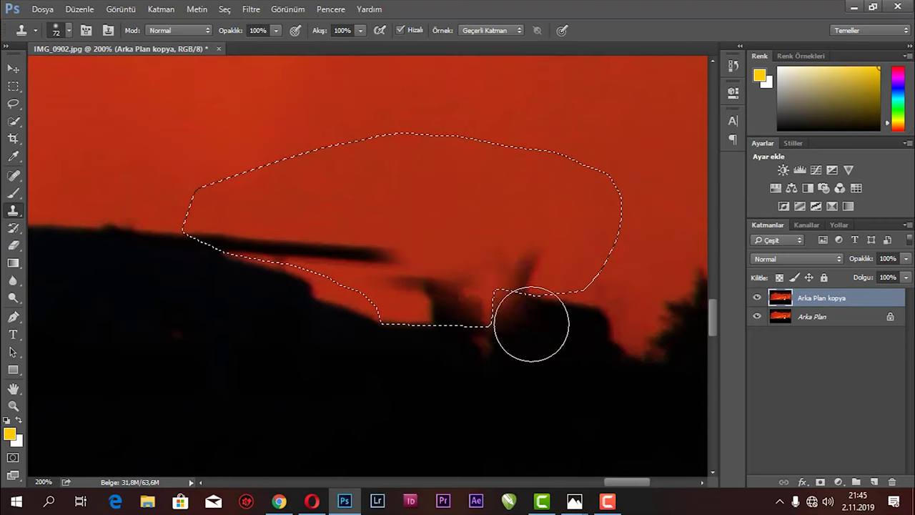
pyautogui.moveTo(460, 300); pyautogui.dragTo(515, 345)
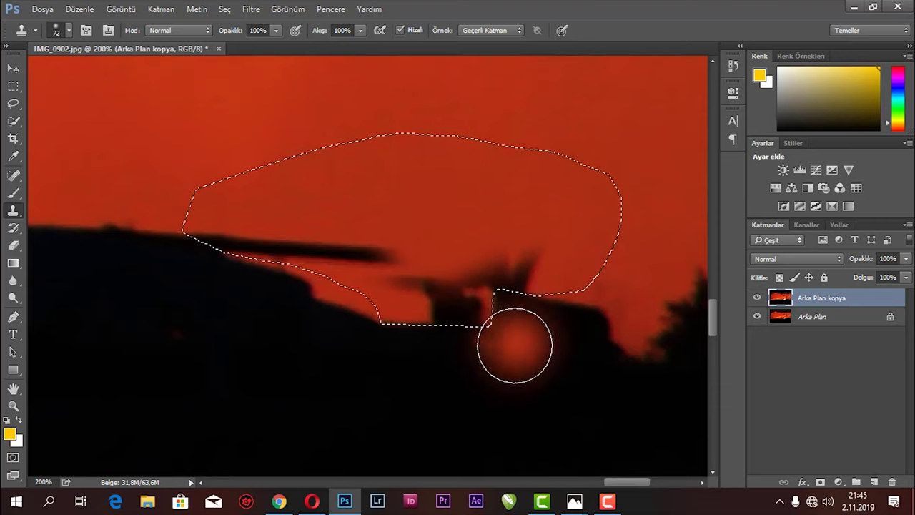
pyautogui.hotkey('ctrl', 'z')
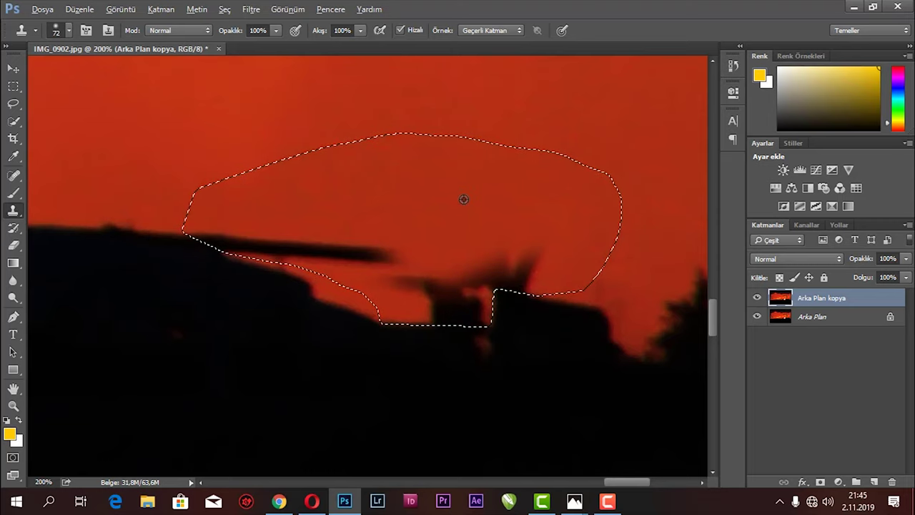
pyautogui.keyDown('alt'); pyautogui.click(464, 200); pyautogui.keyUp('alt')
pyautogui.moveTo(496, 250)
pyautogui.mouseDown()
pyautogui.moveTo(536, 276)
pyautogui.moveTo(456, 307)
pyautogui.moveTo(408, 296)
pyautogui.moveTo(435, 282)
pyautogui.moveTo(384, 286)
pyautogui.moveTo(394, 272)
pyautogui.moveTo(288, 229)
pyautogui.moveTo(229, 229)
pyautogui.moveTo(206, 213)
pyautogui.mouseUp()
pyautogui.keyDown('alt'); pyautogui.click(452, 245); pyautogui.keyUp('alt')
pyautogui.keyDown('alt'); pyautogui.click(449, 230); pyautogui.keyUp('alt')
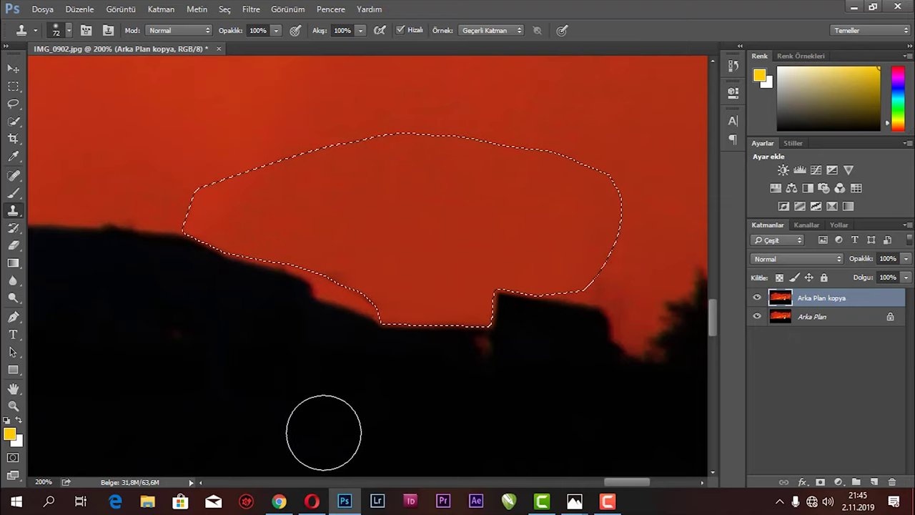
# Drop the selection, zoom out to the whole photo, then zoom in on the rooftops beside the crane.
pyautogui.hotkey('ctrl', 'd')
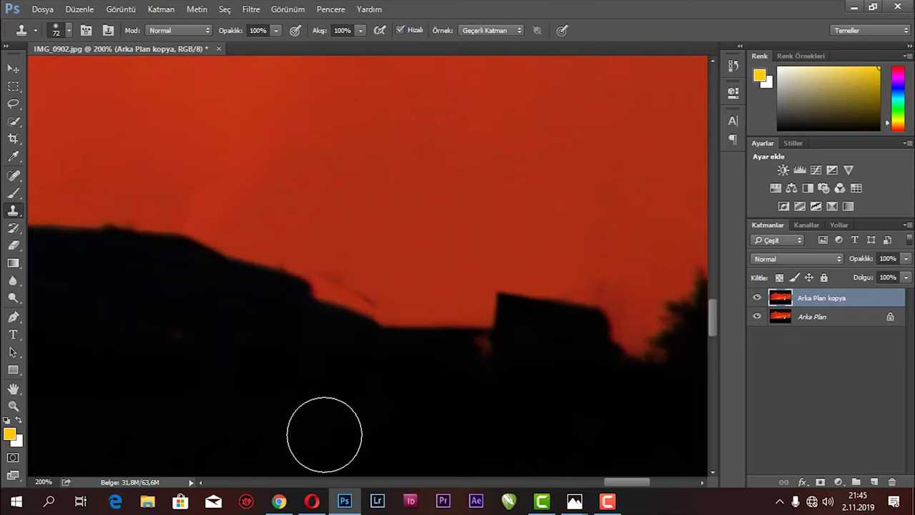
pyautogui.hotkey('ctrl', '-')
pyautogui.hotkey('ctrl', '-')
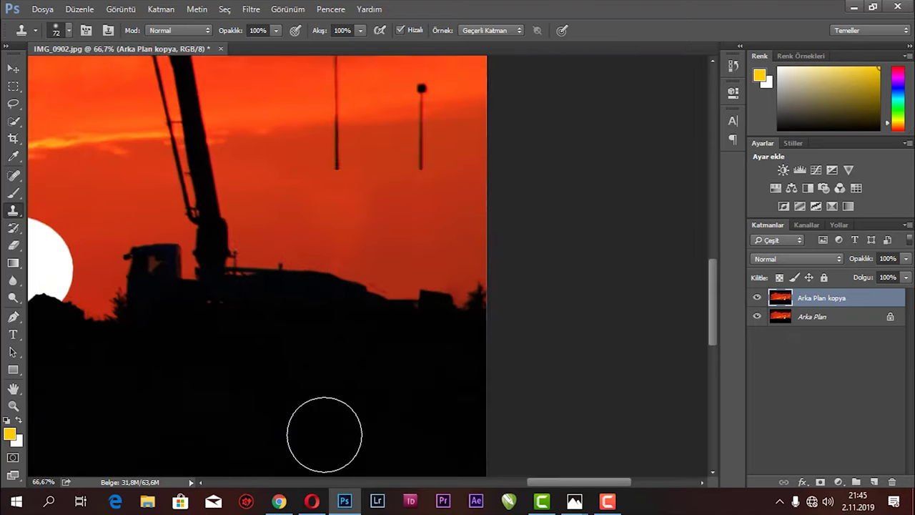
pyautogui.hotkey('ctrl', '-')
pyautogui.hotkey('ctrl', '-')
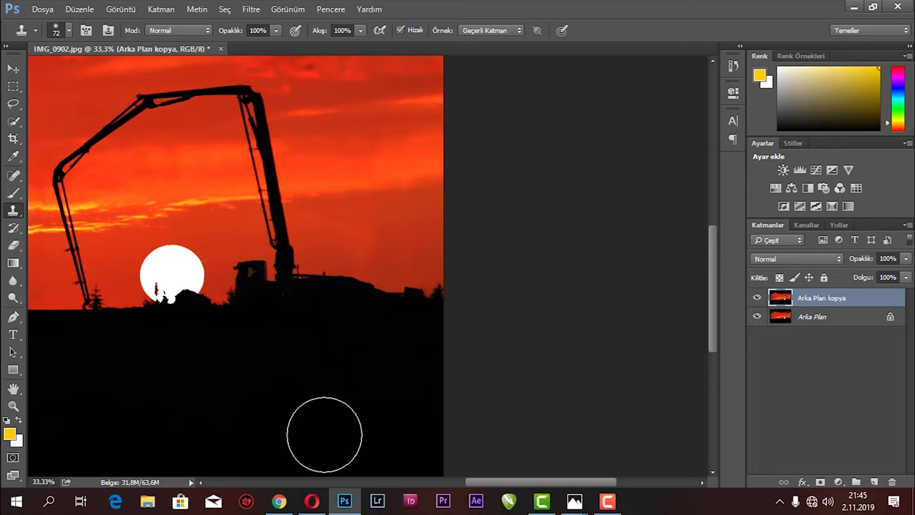
pyautogui.hotkey('ctrl', '+')
pyautogui.hotkey('ctrl', '+')
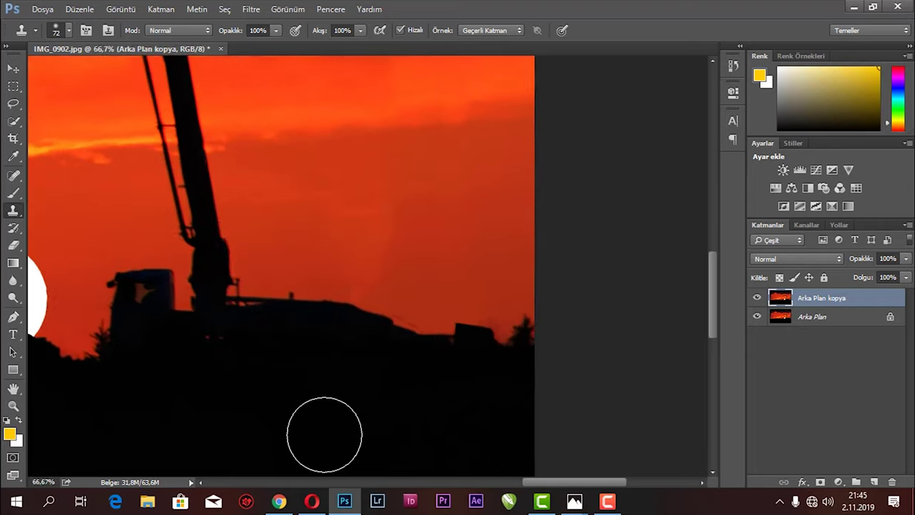
pyautogui.hotkey('ctrl', '+')
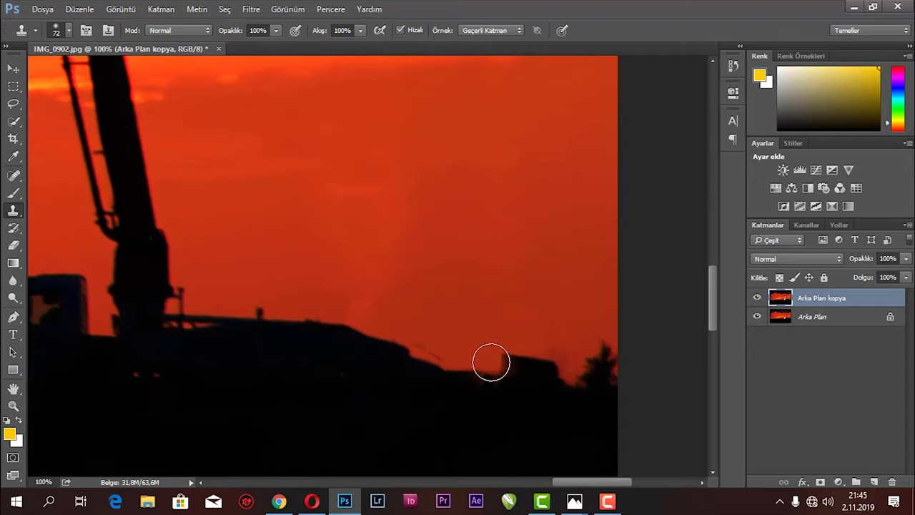
pyautogui.hotkey('ctrl', '+')
pyautogui.moveTo(437, 354); pyautogui.dragTo(523, 239)
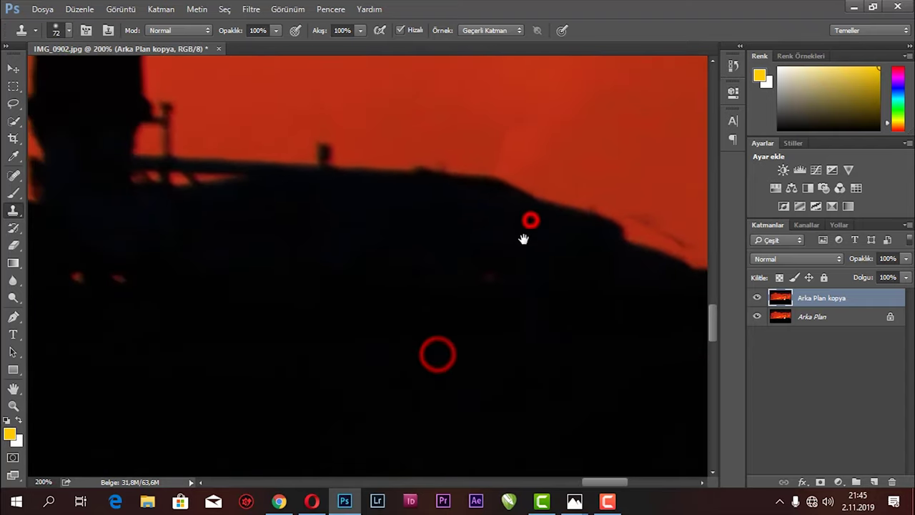
# Outline the sky above the ridge bump with a closed Pen path and turn it into a selection.
pyautogui.press('p')
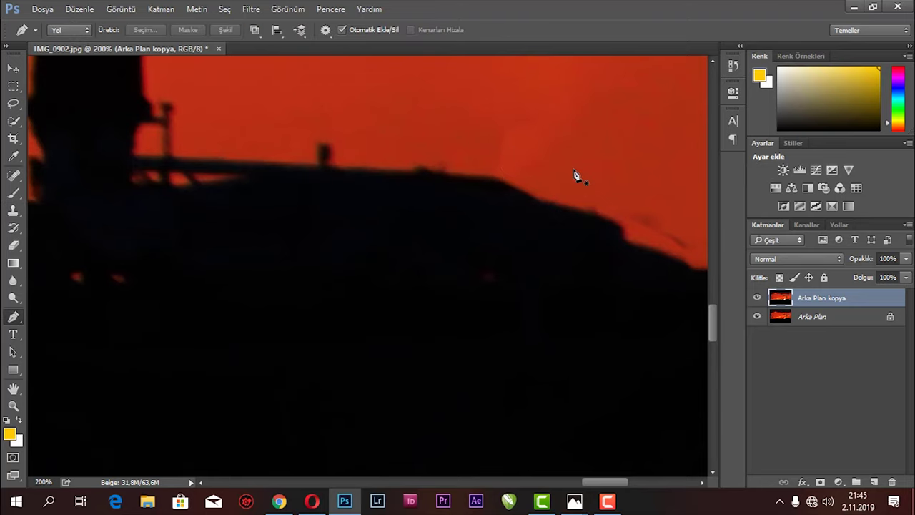
pyautogui.click(587, 172)
pyautogui.click(523, 233)
pyautogui.click(407, 231)
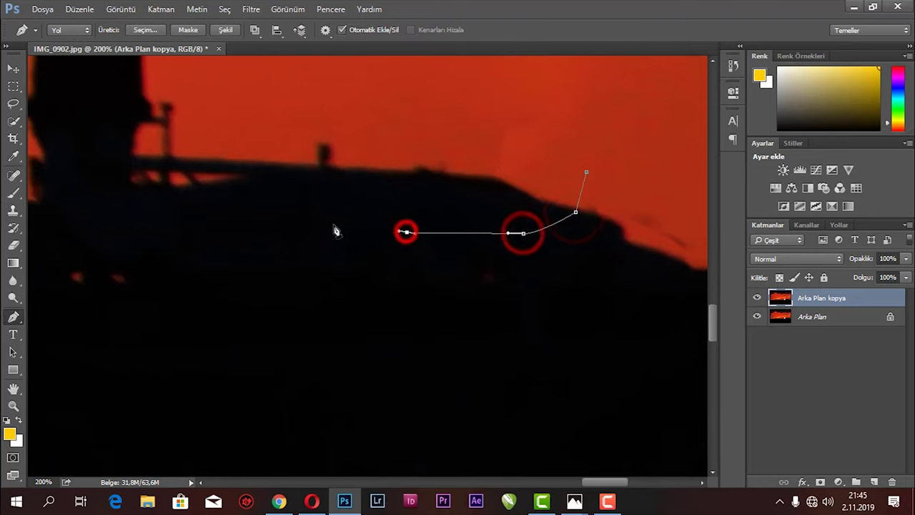
pyautogui.click(334, 225)
pyautogui.moveTo(353, 167); pyautogui.dragTo(381, 101)
pyautogui.click(378, 94)
pyautogui.click(445, 103)
pyautogui.moveTo(553, 117); pyautogui.dragTo(619, 152)
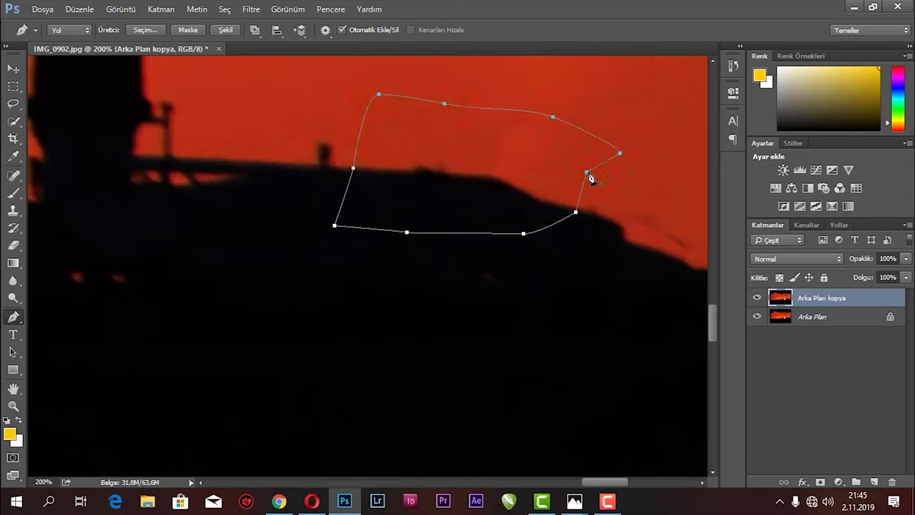
pyautogui.click(587, 172)
pyautogui.hotkey('ctrl', 'Return')
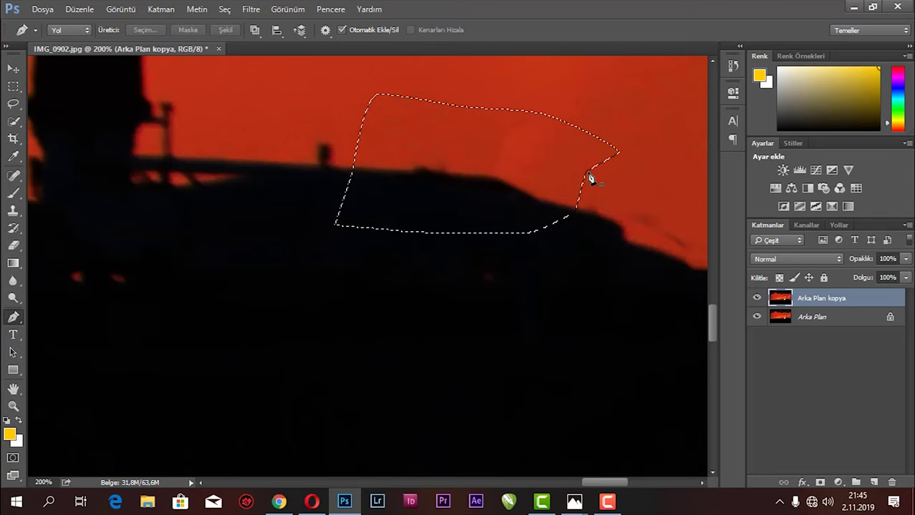
# Clone orange sky over the dark ridge bump, deselect, and cover the dark streak further right.
pyautogui.press('s')
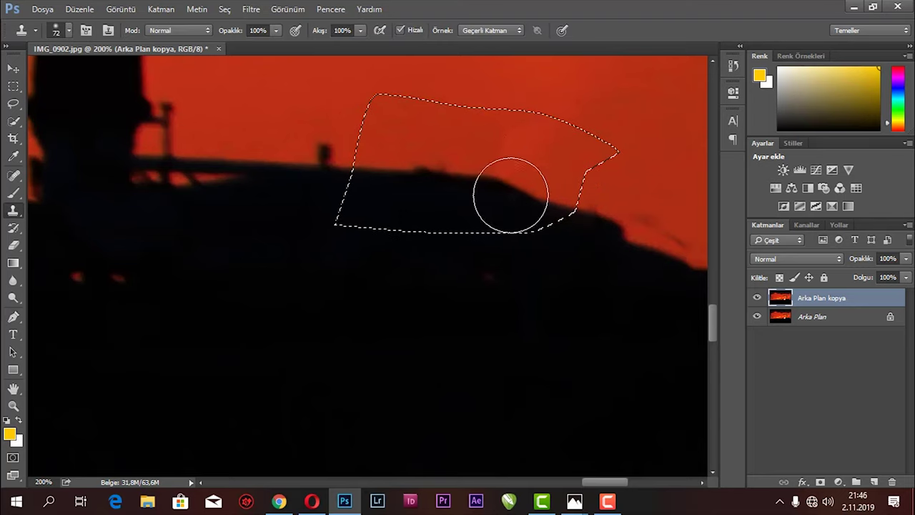
pyautogui.keyDown('alt'); pyautogui.click(572, 86); pyautogui.keyUp('alt')
pyautogui.click(529, 223)
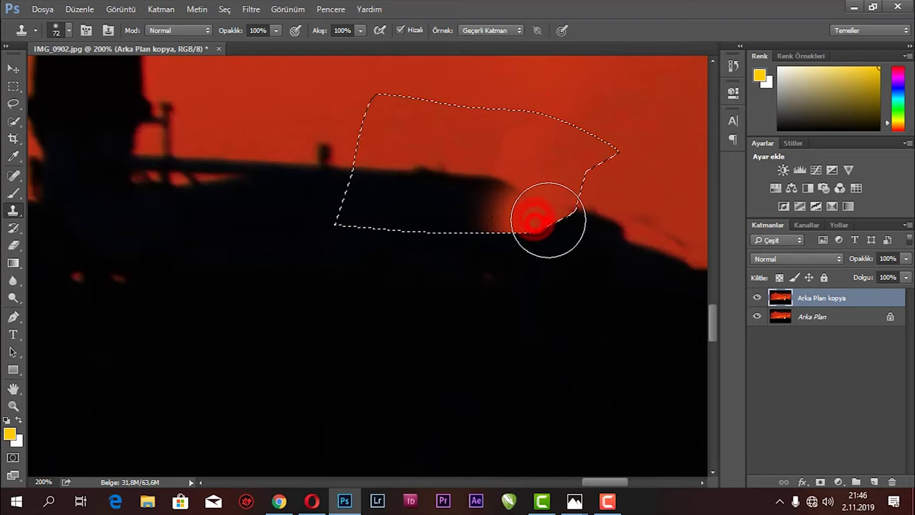
pyautogui.click(513, 234)
pyautogui.click(485, 230)
pyautogui.click(507, 210)
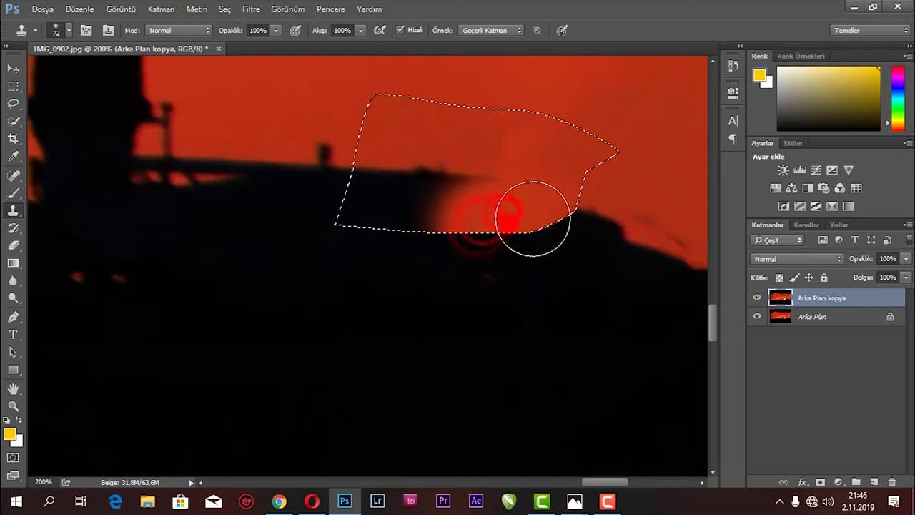
pyautogui.click(566, 208)
pyautogui.click(542, 214)
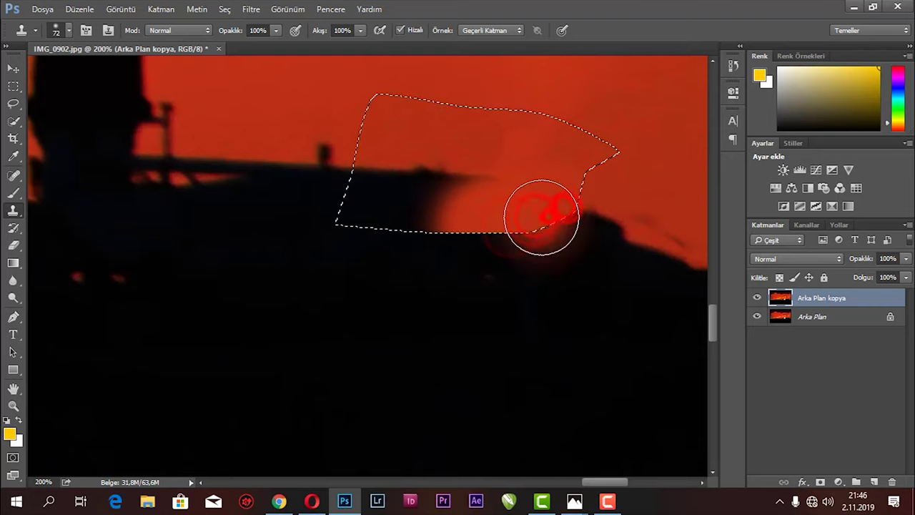
pyautogui.hotkey('ctrl', 'd')
pyautogui.click(655, 242)
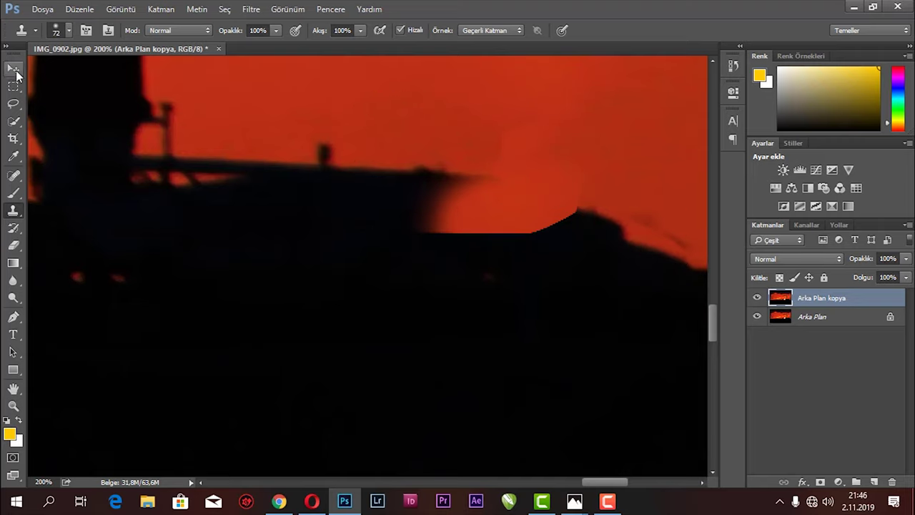
pyautogui.click(14, 70)
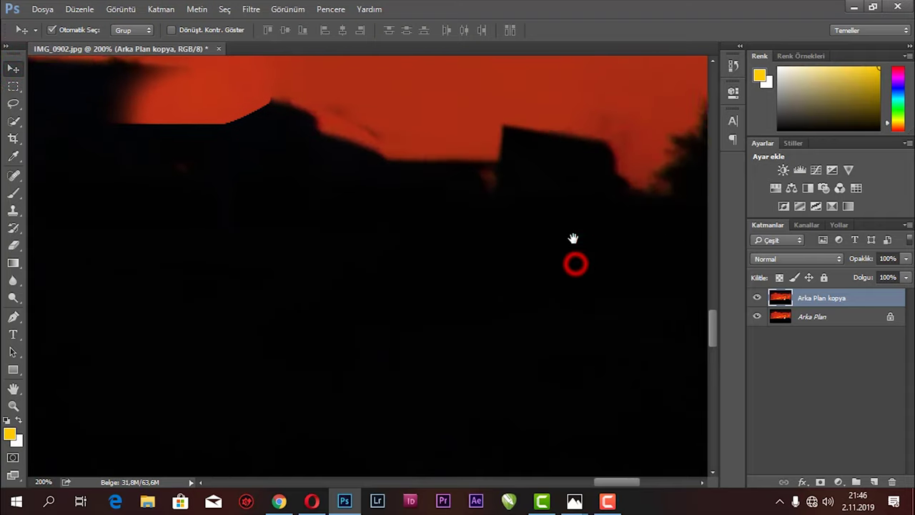
pyautogui.moveTo(575, 265); pyautogui.dragTo(455, 276)
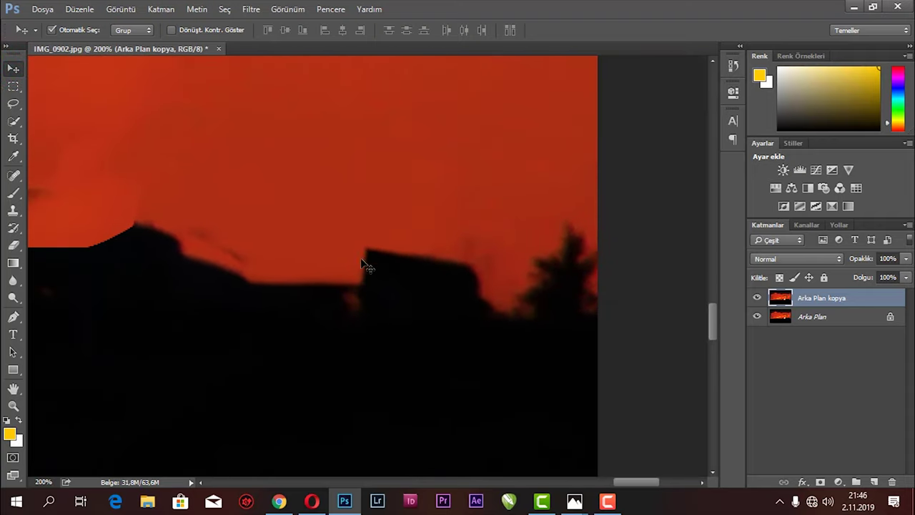
pyautogui.moveTo(247, 277); pyautogui.dragTo(498, 276)
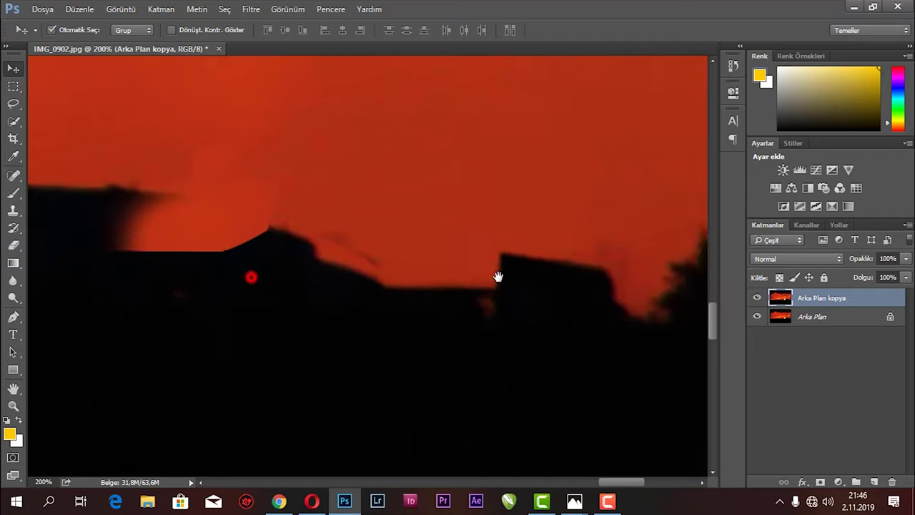
pyautogui.moveTo(445, 286); pyautogui.dragTo(466, 265)
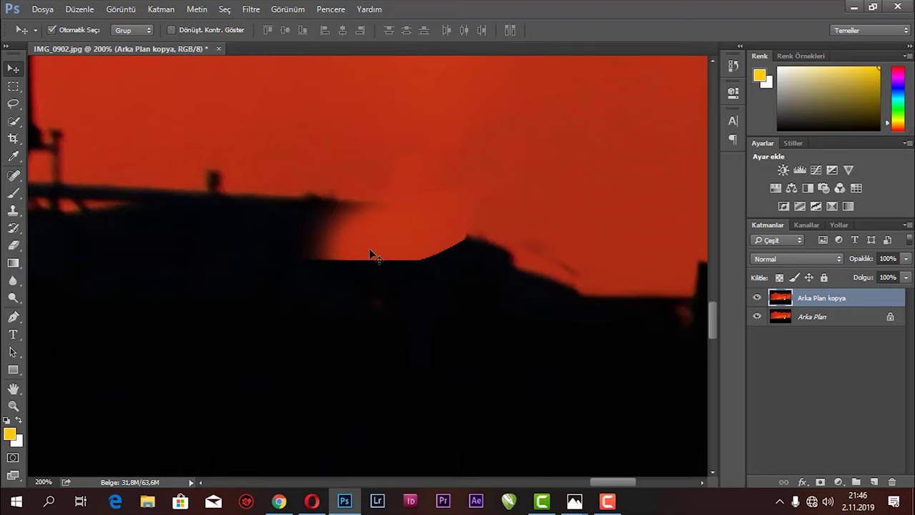
pyautogui.scroll(-2, 370, 252)
pyautogui.scroll(-2, 370, 252)
pyautogui.scroll(-1, 371, 251)
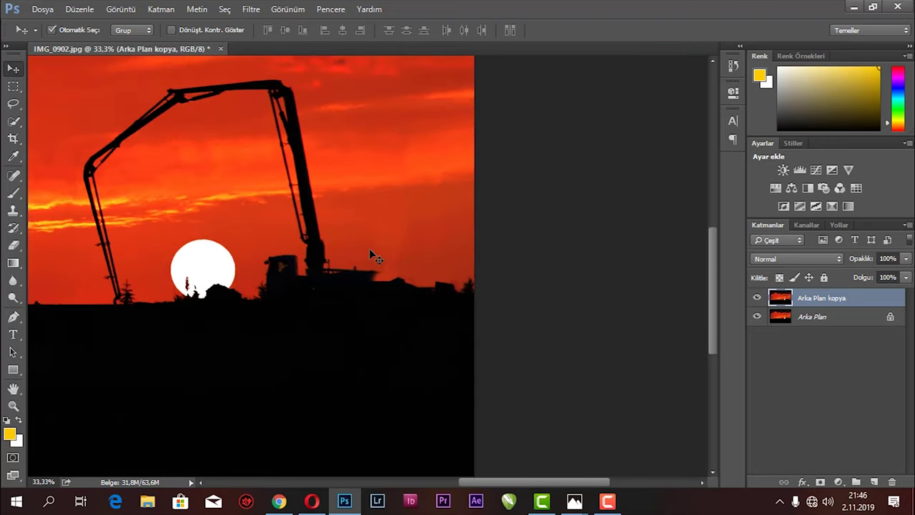
pyautogui.scroll(1, 371, 252)
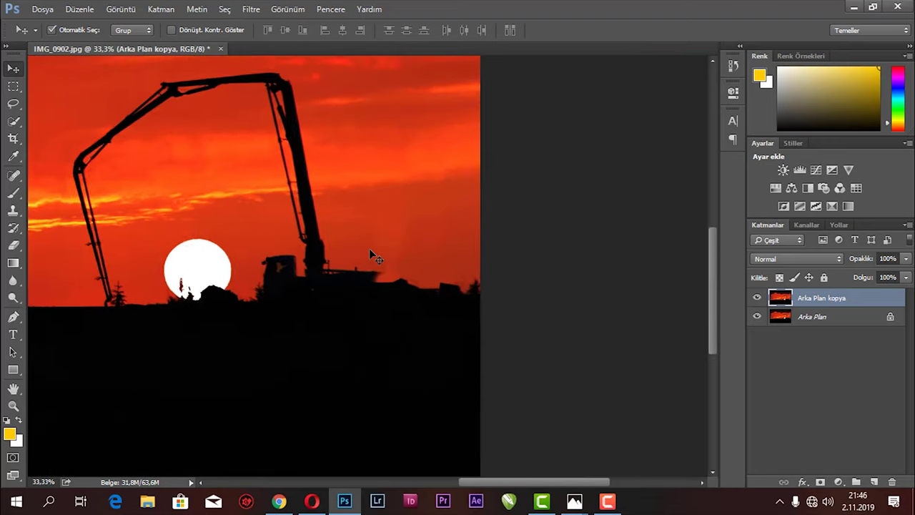
pyautogui.scroll(1, 371, 252)
pyautogui.scroll(1, 370, 252)
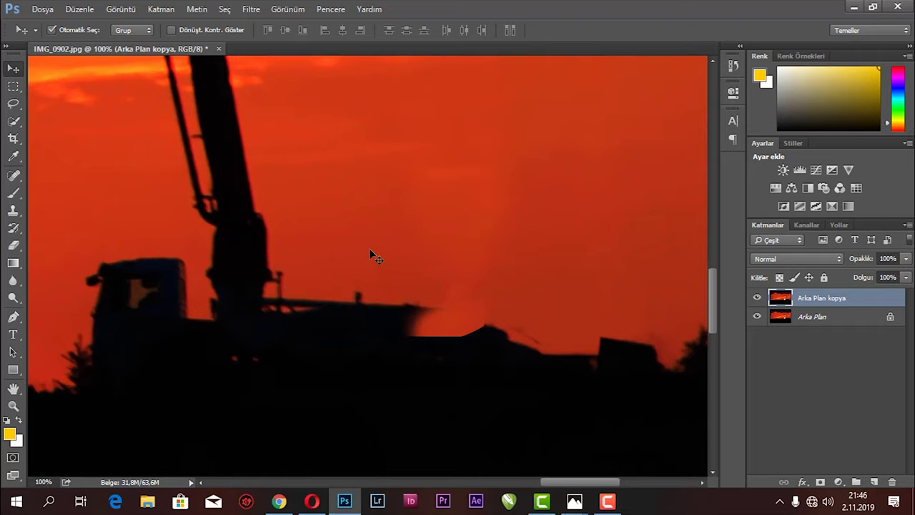
pyautogui.scroll(1, 370, 252)
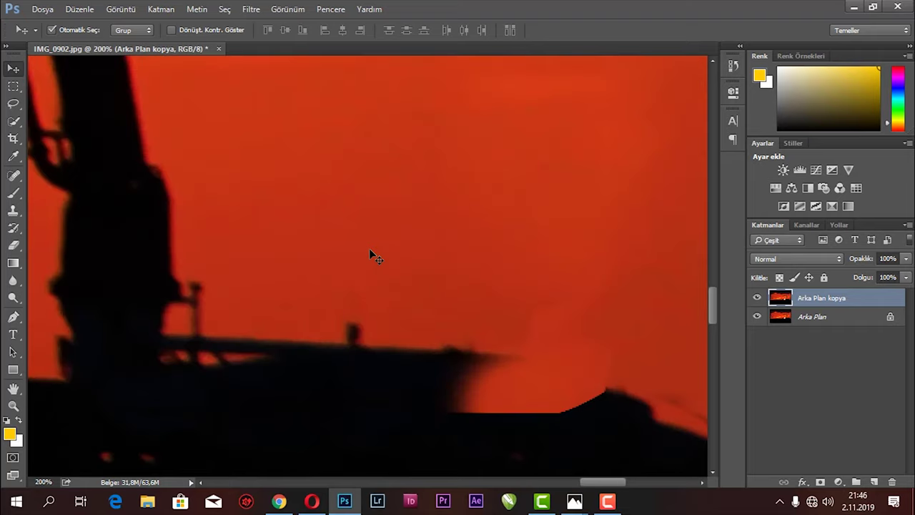
pyautogui.hotkey('ctrl', 'shift', 'd')
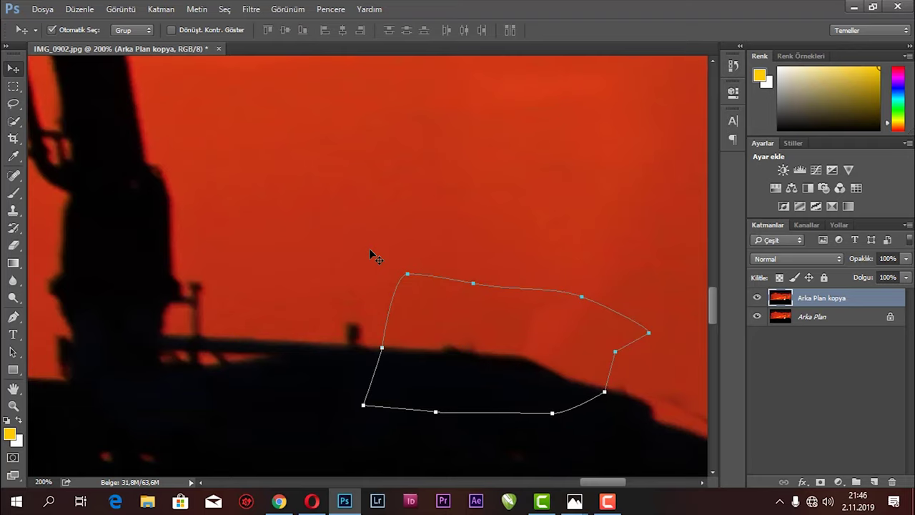
pyautogui.hotkey('ctrl', 'z')
pyautogui.hotkey('ctrl', 'd')
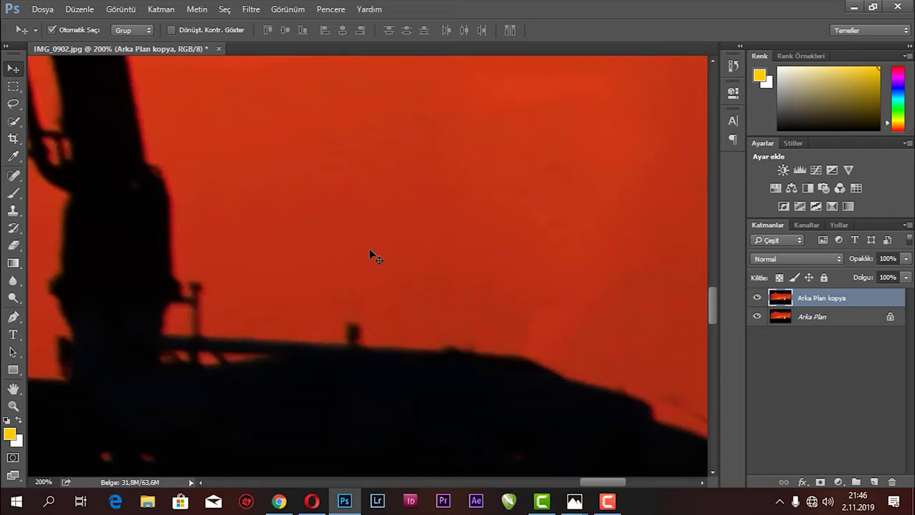
pyautogui.moveTo(491, 359); pyautogui.dragTo(287, 215)
pyautogui.moveTo(450, 211); pyautogui.dragTo(486, 323)
pyautogui.moveTo(329, 235)
pyautogui.mouseDown()
pyautogui.moveTo(603, 299)
pyautogui.moveTo(582, 279)
pyautogui.moveTo(562, 289)
pyautogui.mouseUp()
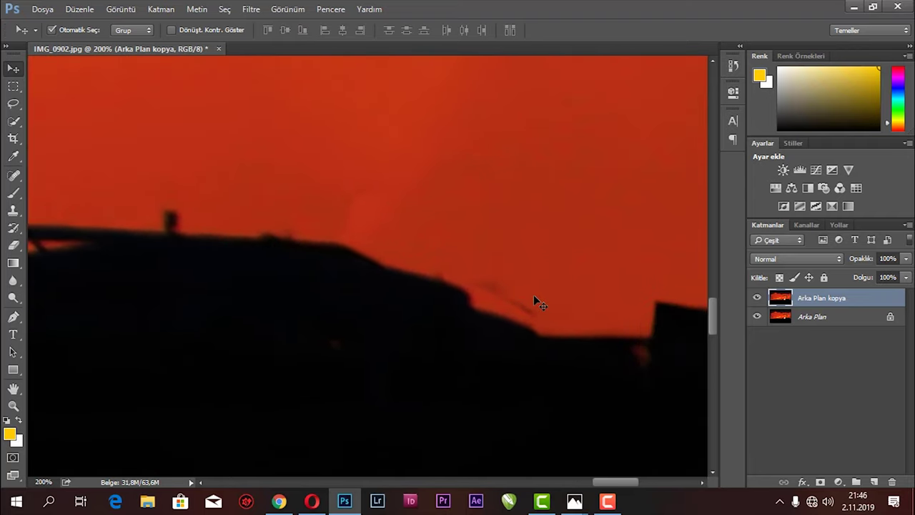
# Shrink the Clone Stamp brush to 32 px and patch the notch in the right-hand rooftop outline.
pyautogui.press('s')
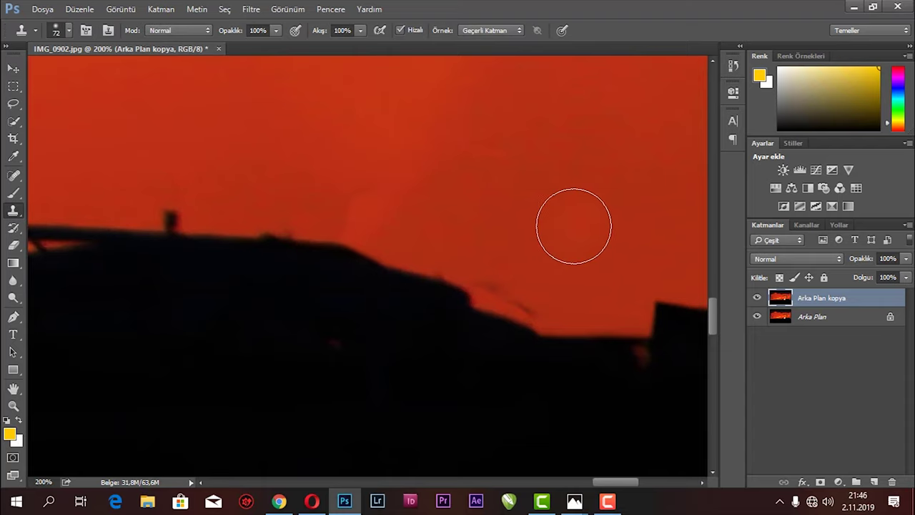
pyautogui.rightClick(576, 260)
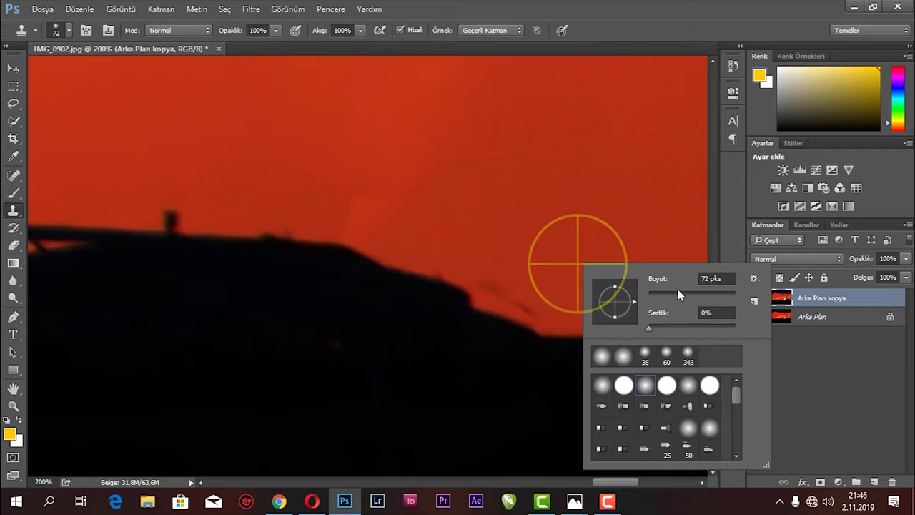
pyautogui.click(674, 294)
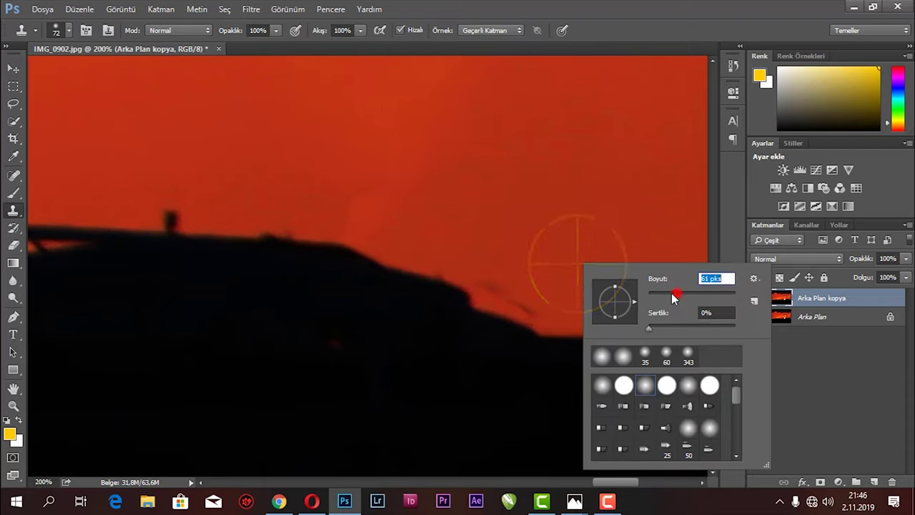
pyautogui.click(555, 294)
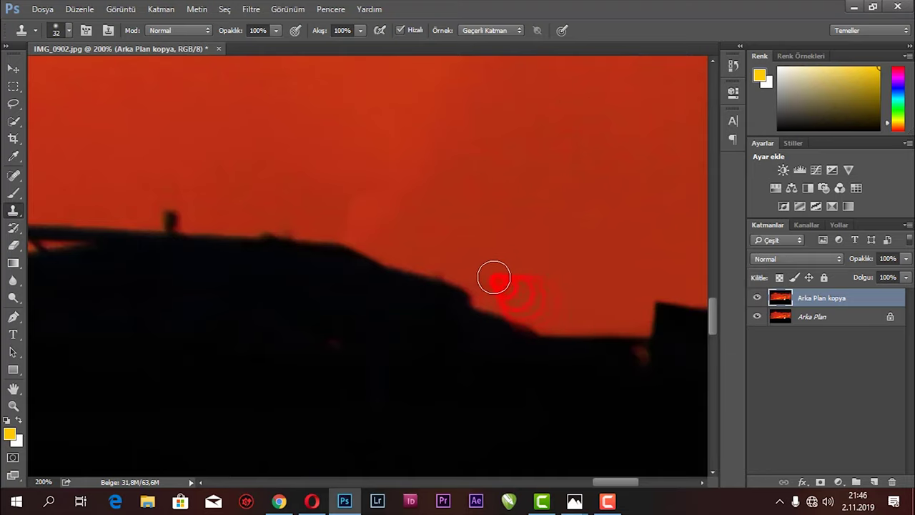
pyautogui.moveTo(595, 308)
pyautogui.mouseDown()
pyautogui.moveTo(481, 216)
pyautogui.moveTo(405, 173)
pyautogui.mouseUp()
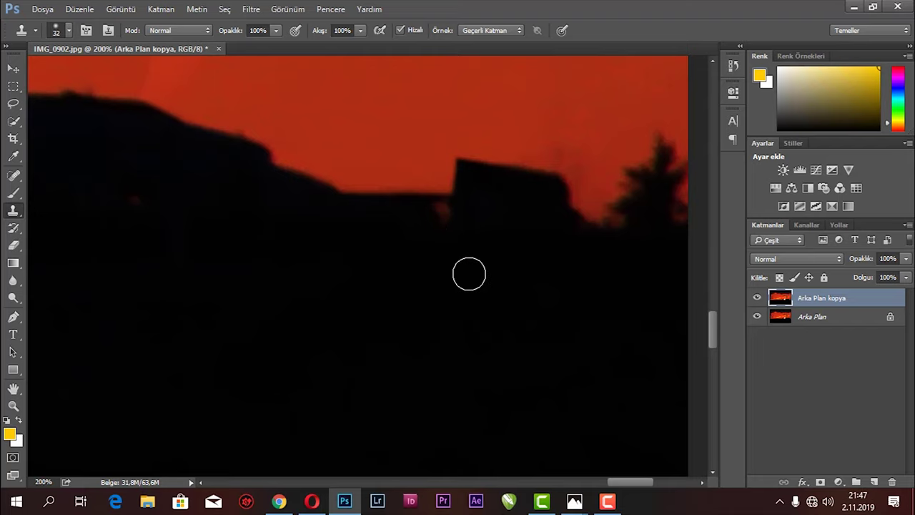
pyautogui.keyDown('alt'); pyautogui.click(402, 235); pyautogui.keyUp('alt')
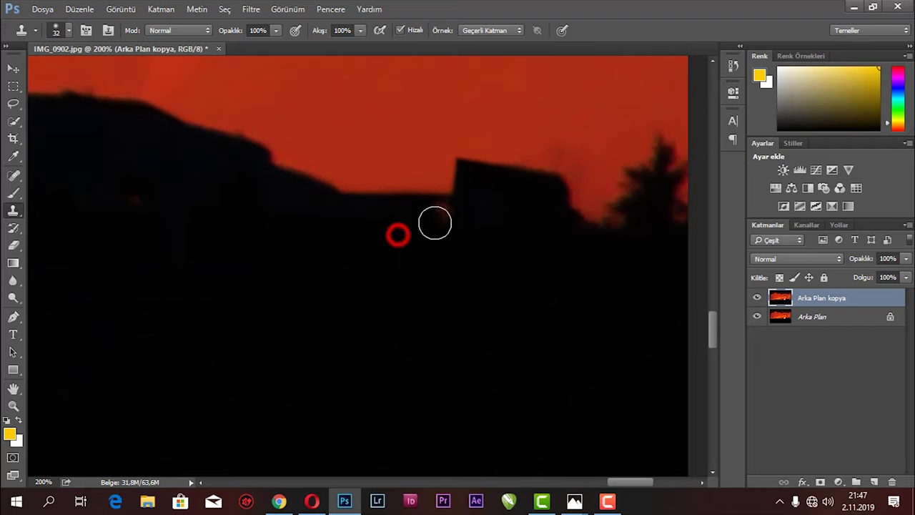
pyautogui.moveTo(437, 219); pyautogui.dragTo(450, 219)
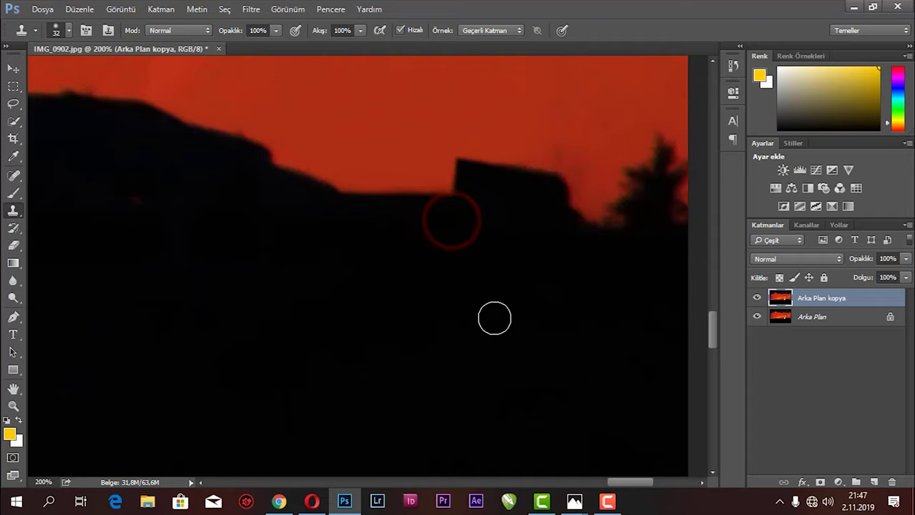
# Clone sky over the small post and the bump on the truck's roofline.
pyautogui.moveTo(494, 317); pyautogui.dragTo(482, 293)
pyautogui.moveTo(562, 225); pyautogui.dragTo(544, 250)
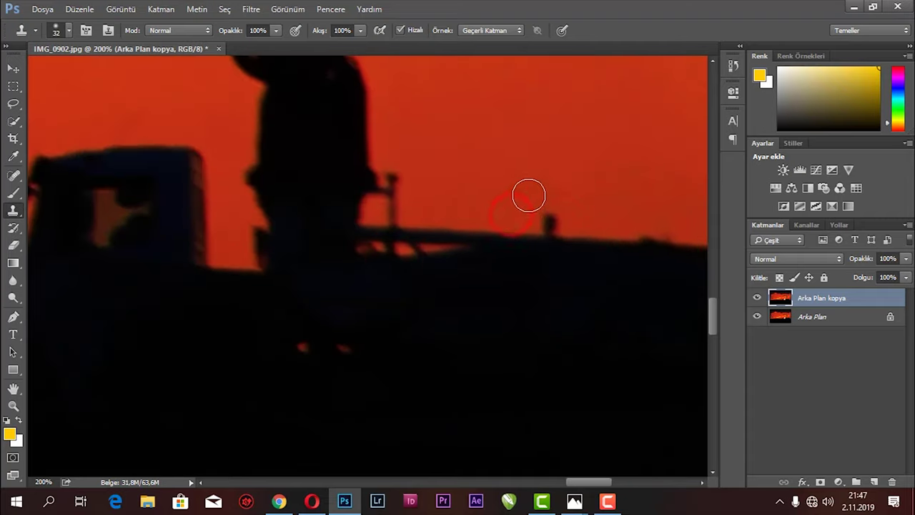
pyautogui.keyDown('alt'); pyautogui.click(522, 233); pyautogui.keyUp('alt')
pyautogui.click(506, 232)
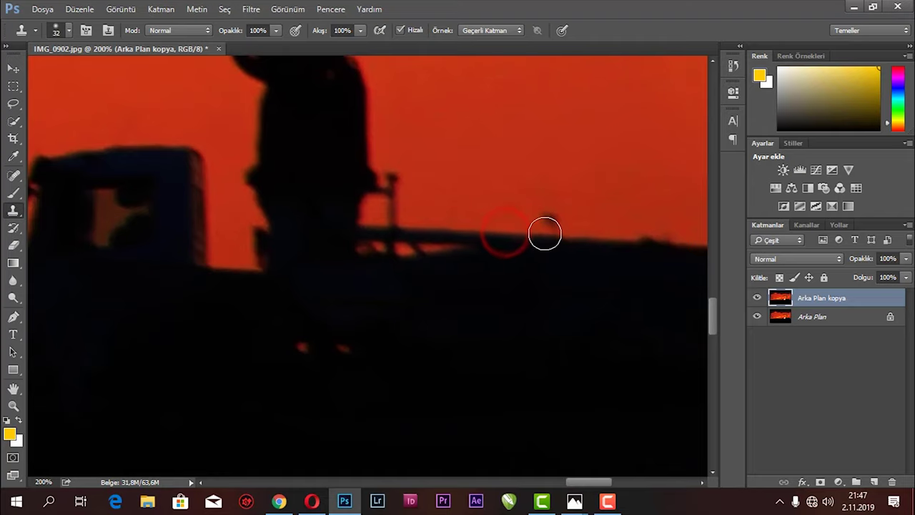
pyautogui.moveTo(545, 231); pyautogui.dragTo(548, 213)
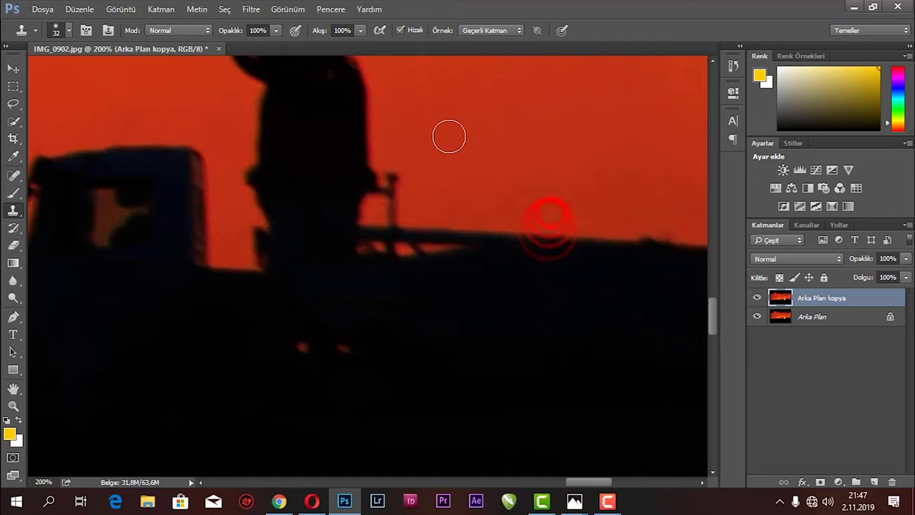
pyautogui.scroll(-4, 449, 137)
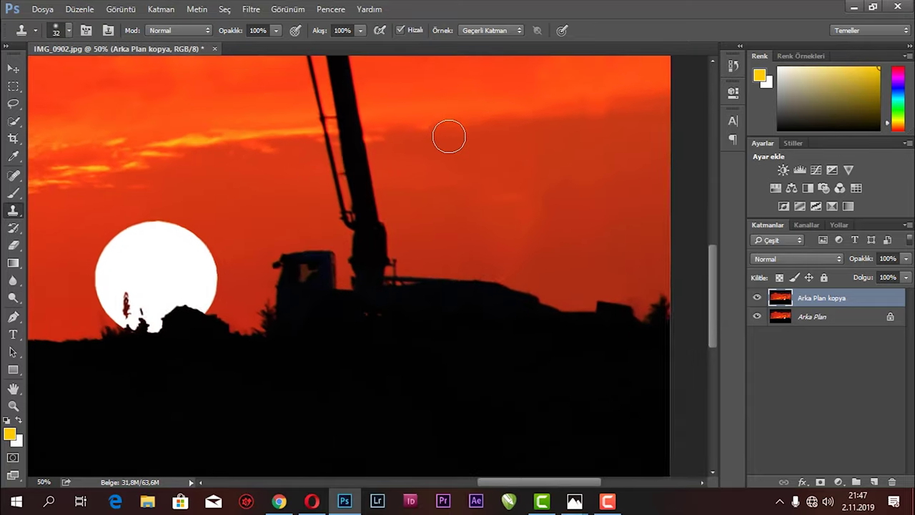
pyautogui.scroll(-1, 449, 137)
pyautogui.scroll(-1, 449, 137)
pyautogui.scroll(-1, 449, 137)
pyautogui.scroll(-1, 450, 137)
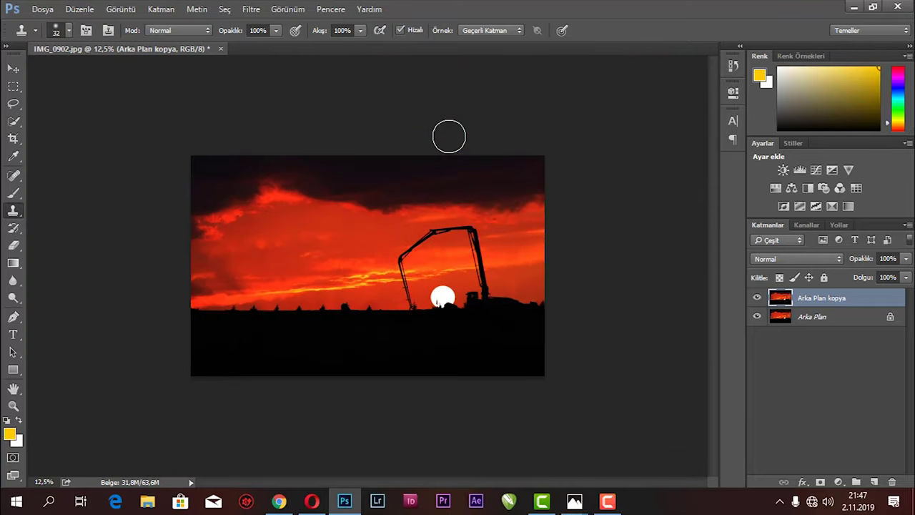
pyautogui.scroll(1, 449, 137)
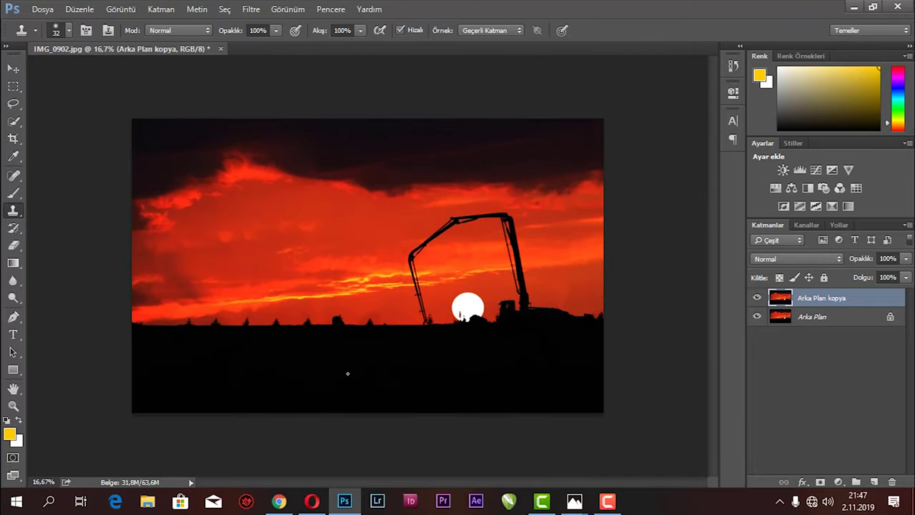
pyautogui.scroll(-1, 347, 374)
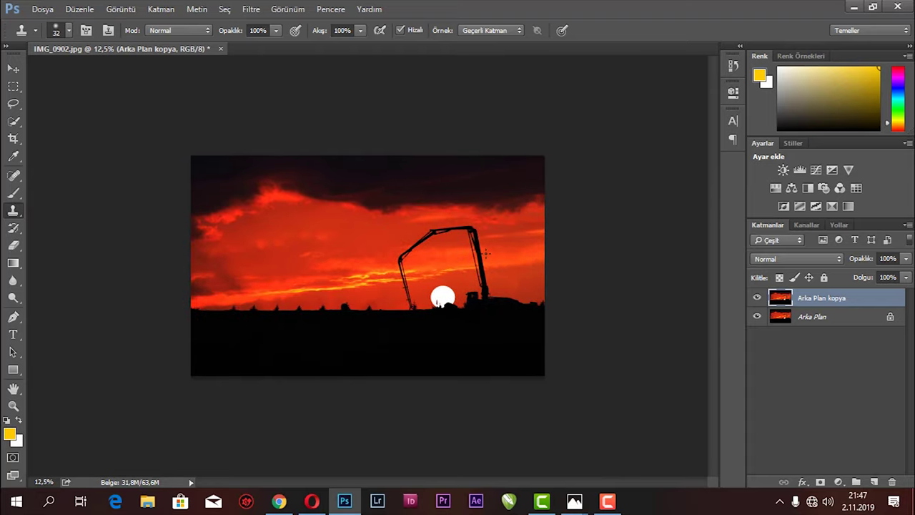
pyautogui.rightClick(13, 212)
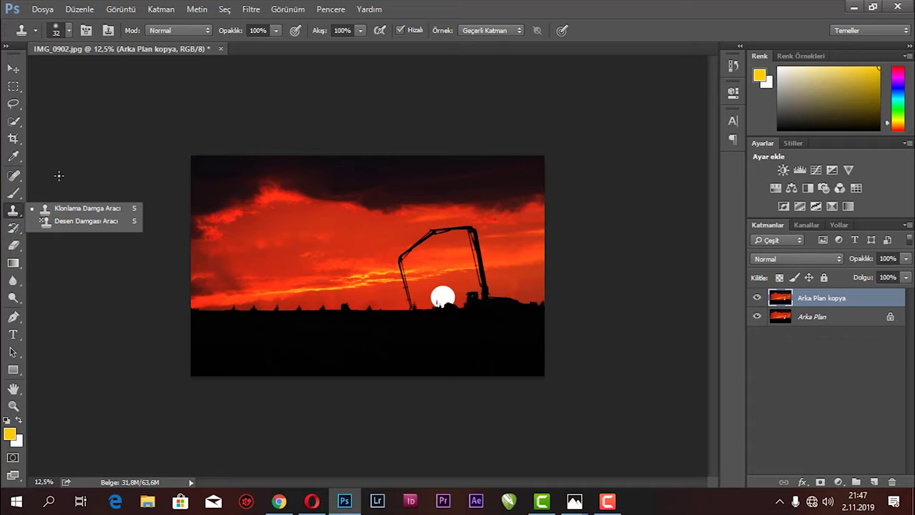
pyautogui.click(13, 68)
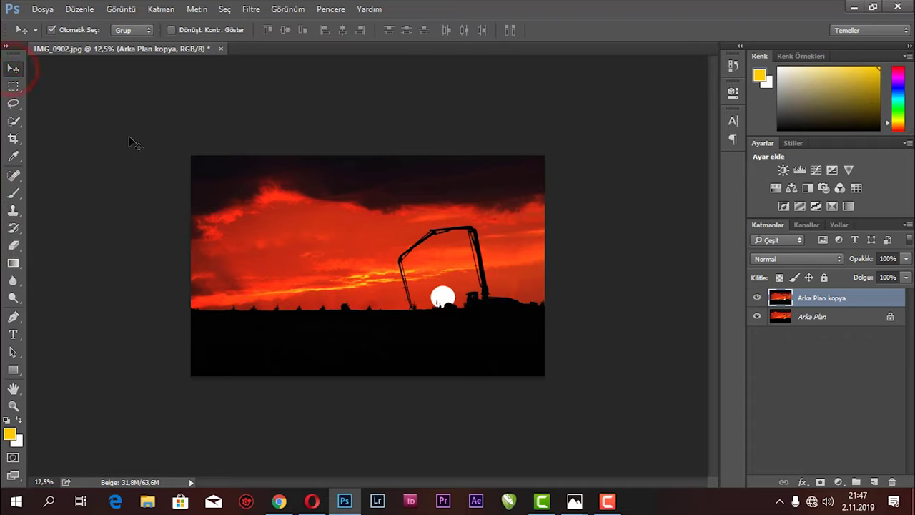
pyautogui.click(758, 300)
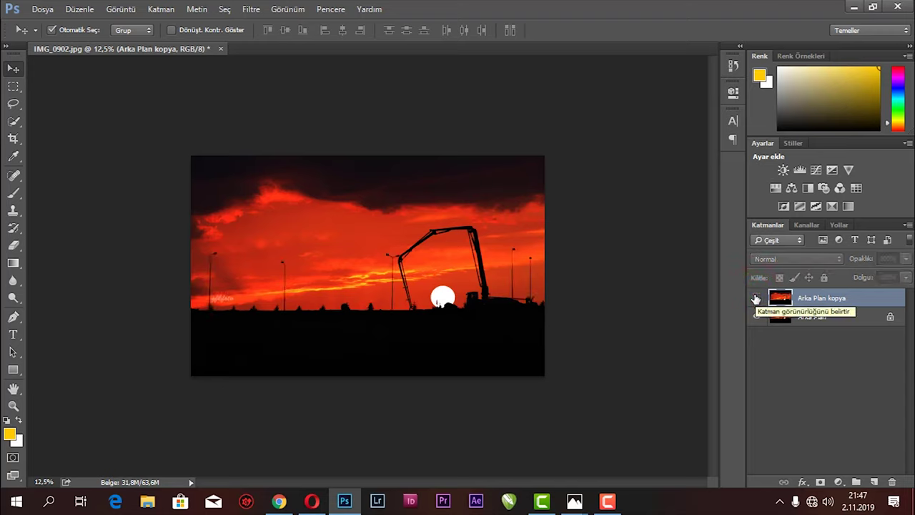
pyautogui.hotkey('ctrl', '+')
pyautogui.hotkey('ctrl', '+')
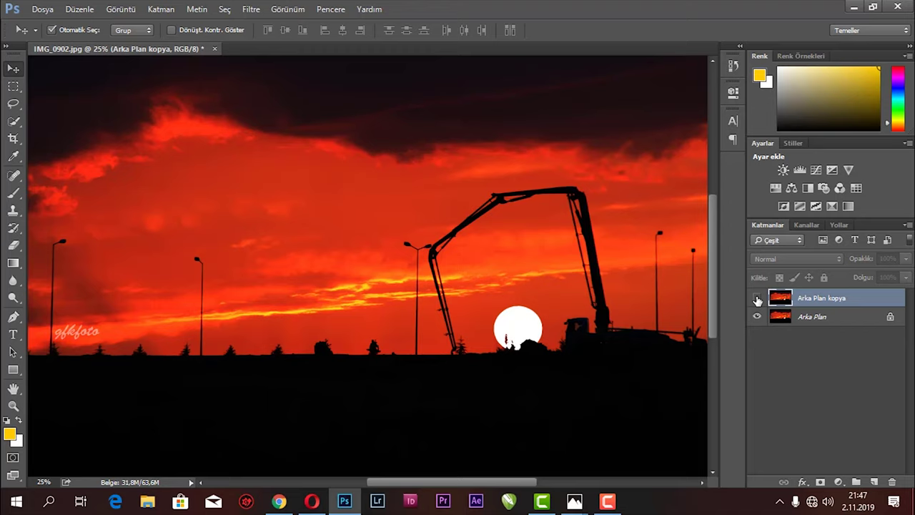
pyautogui.click(758, 299)
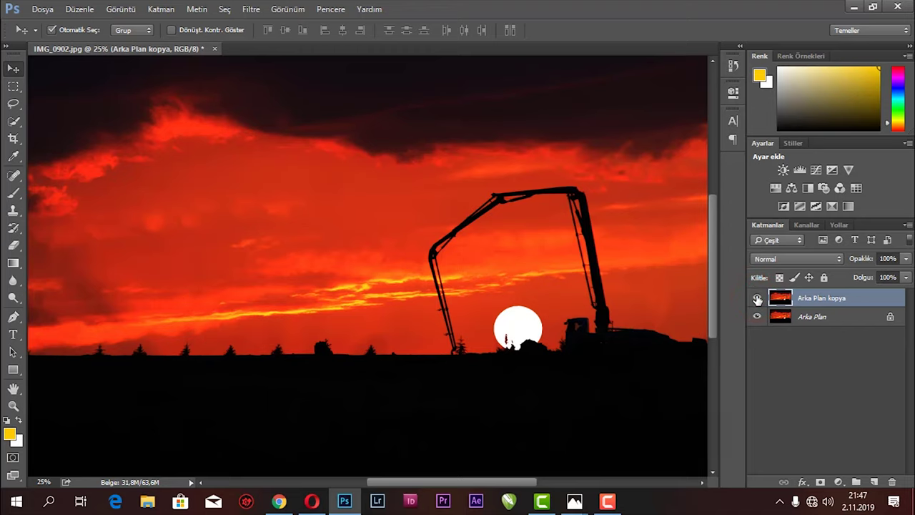
pyautogui.hotkey('ctrl', '-')
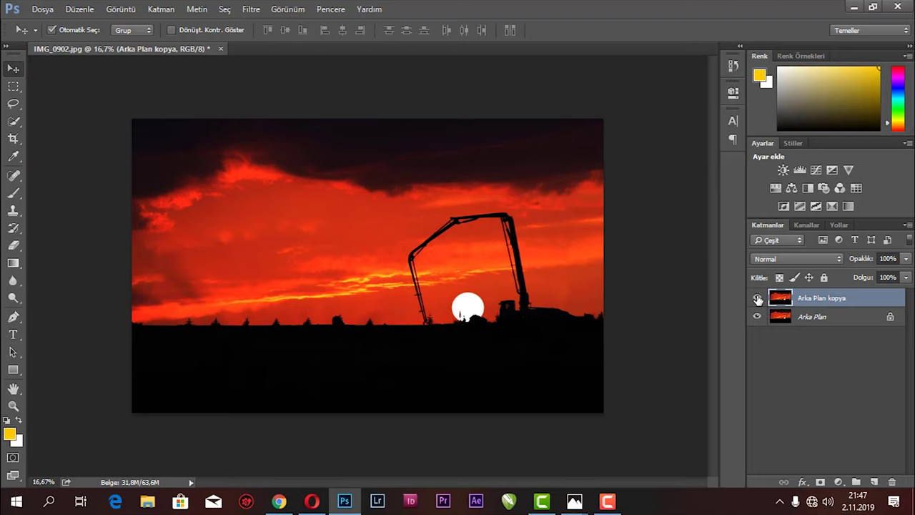
pyautogui.click(758, 299)
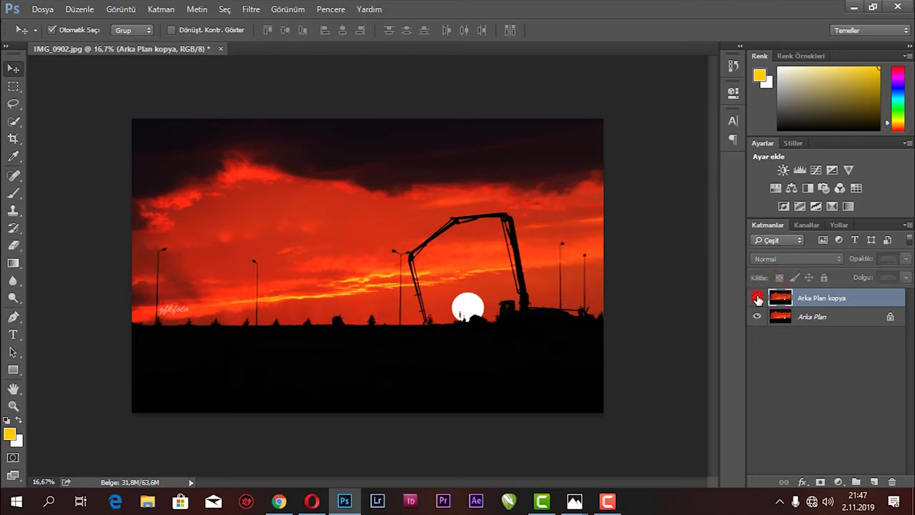
pyautogui.click(758, 299)
pyautogui.click(758, 299)
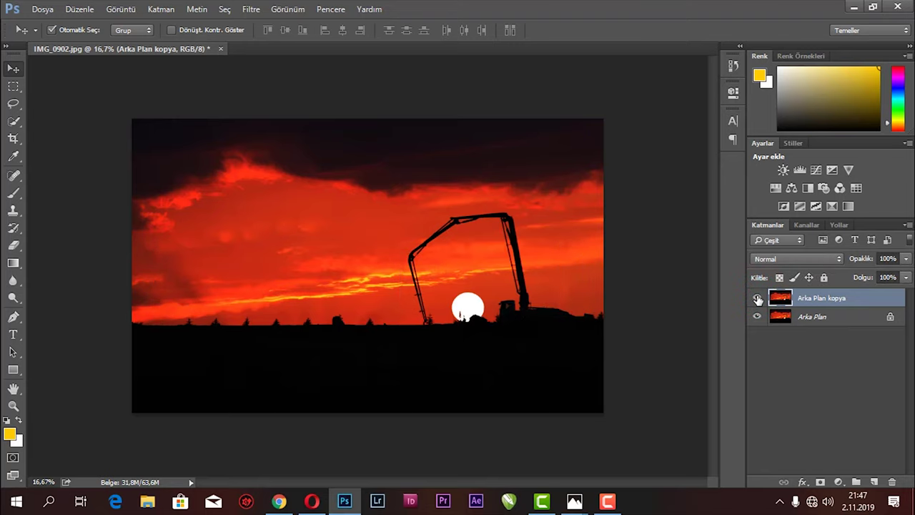
pyautogui.hotkey('ctrl', '+')
pyautogui.hotkey('ctrl', '+')
pyautogui.hotkey('ctrl', '+')
pyautogui.hotkey('ctrl', '+')
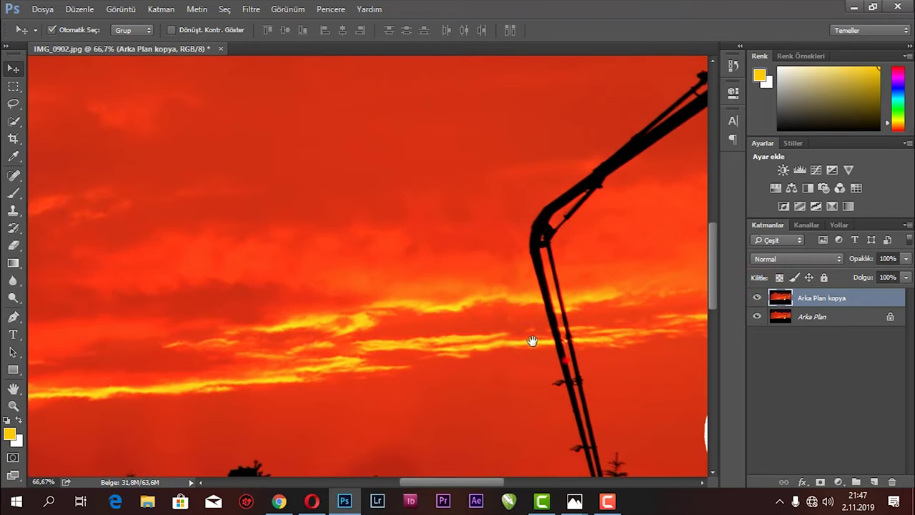
# Zoom in on the white sun and clone white sun over the small figure inside it.
pyautogui.moveTo(532, 341)
pyautogui.mouseDown()
pyautogui.moveTo(446, 264)
pyautogui.moveTo(469, 178)
pyautogui.mouseUp()
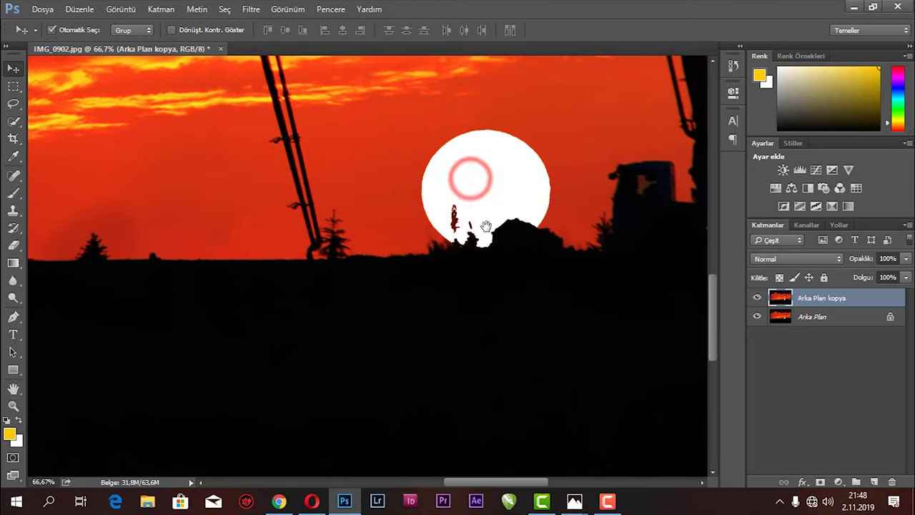
pyautogui.hotkey('ctrl', '+')
pyautogui.hotkey('ctrl', '+')
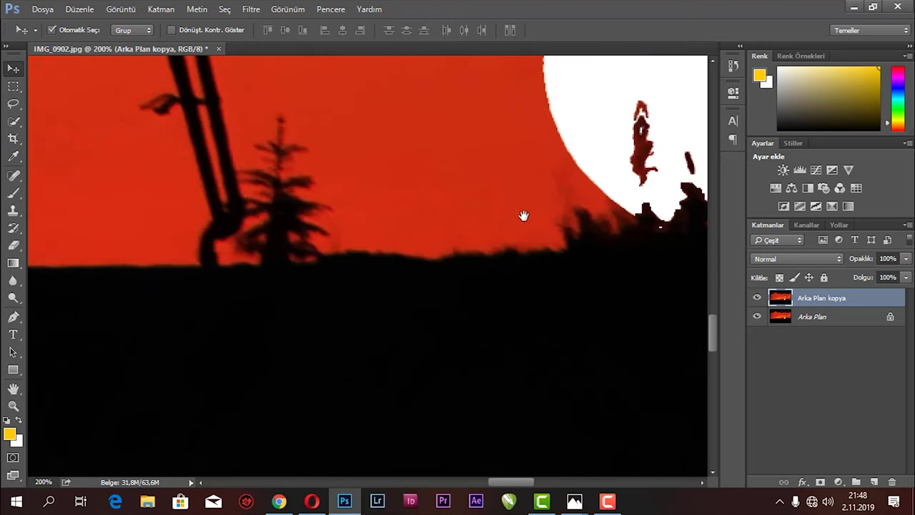
pyautogui.moveTo(556, 163)
pyautogui.mouseDown()
pyautogui.moveTo(394, 296)
pyautogui.moveTo(352, 261)
pyautogui.mouseUp()
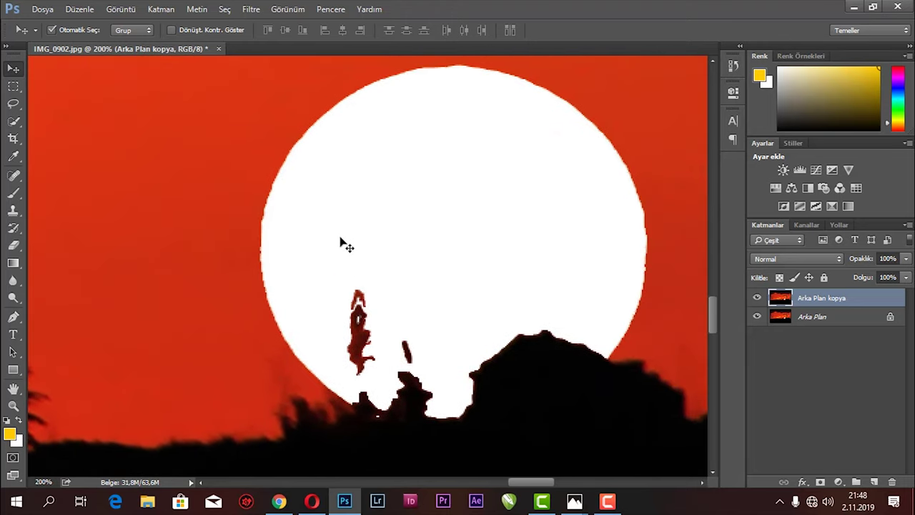
pyautogui.press('s')
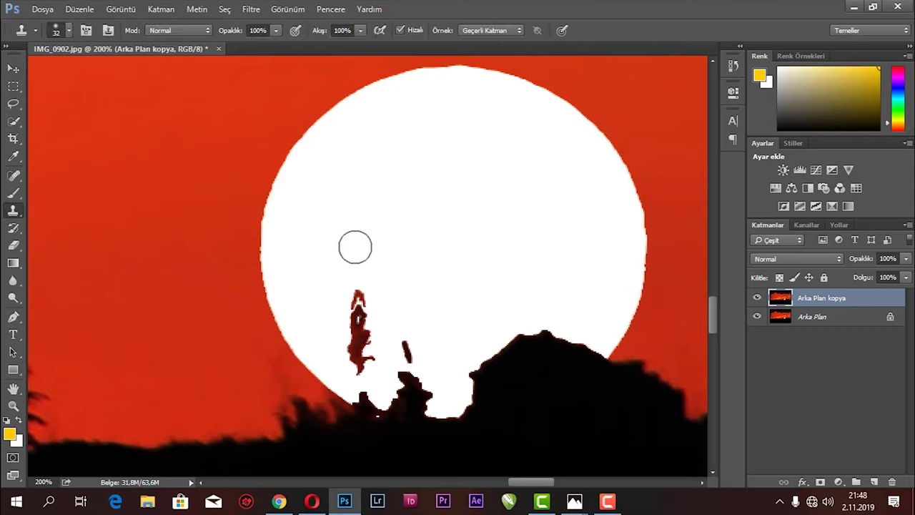
pyautogui.keyDown('alt'); pyautogui.click(406, 242); pyautogui.keyUp('alt')
pyautogui.click(354, 295)
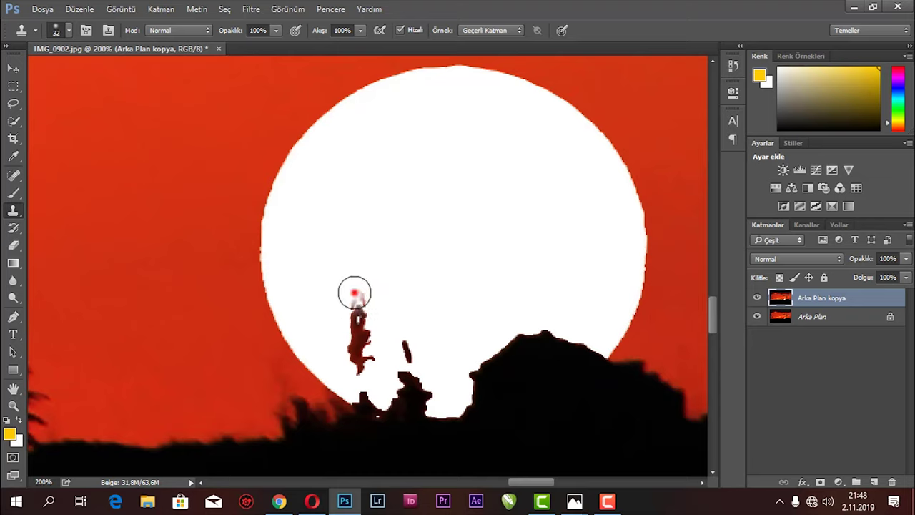
pyautogui.moveTo(359, 299); pyautogui.dragTo(367, 356)
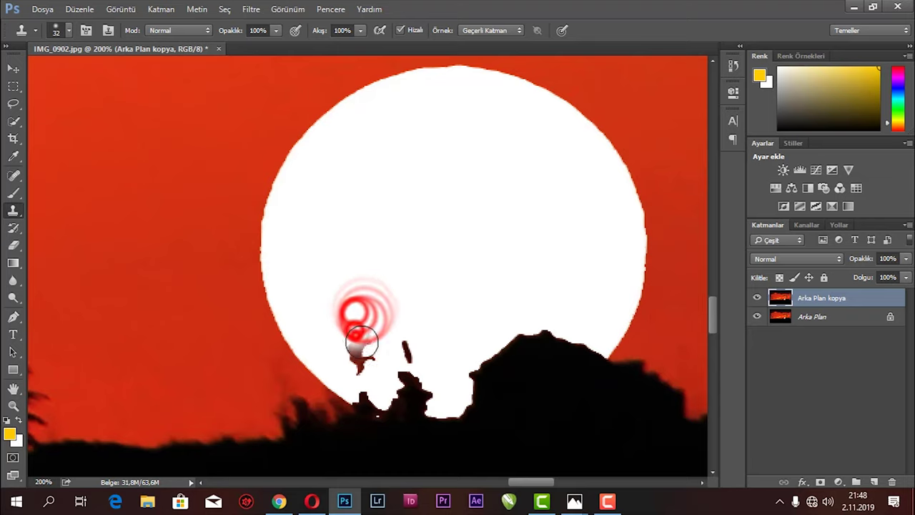
pyautogui.click(366, 354)
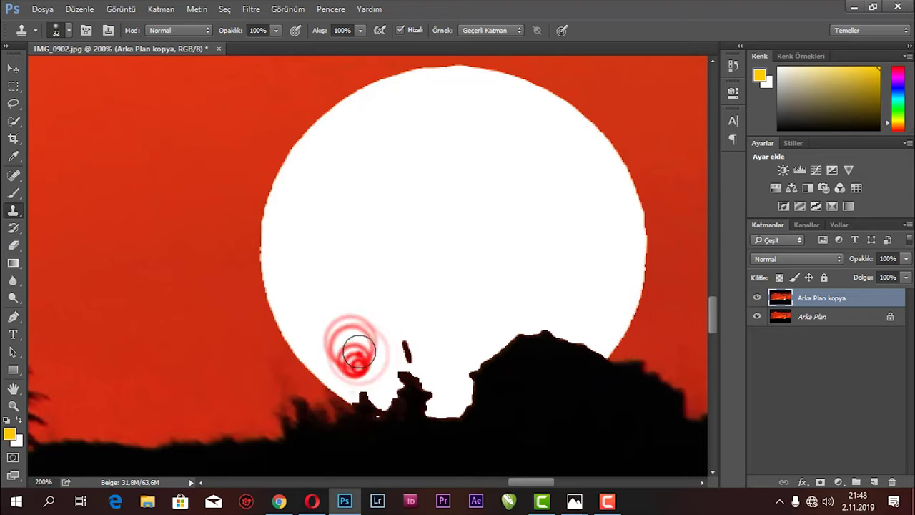
# Clone white over the remaining dark blob and speck in the sun, then zoom out to the whole photo.
pyautogui.click(417, 298)
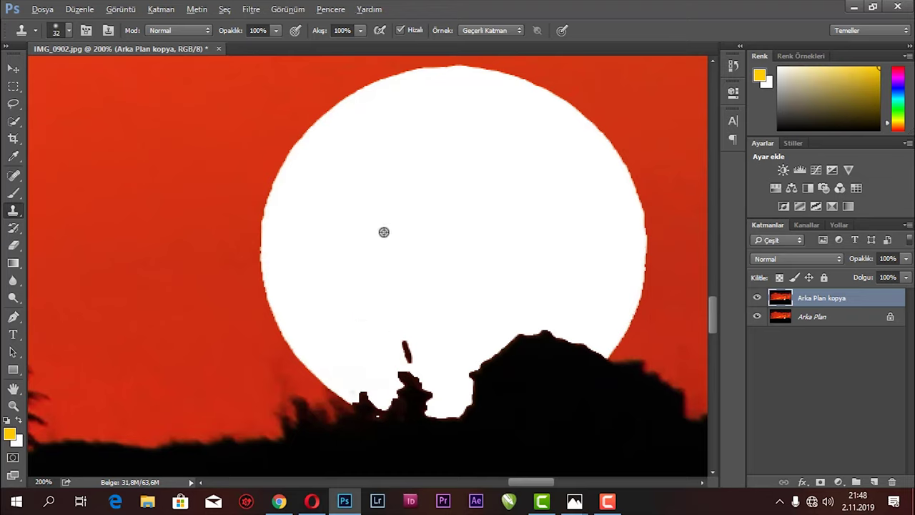
pyautogui.keyDown('alt'); pyautogui.click(413, 295); pyautogui.keyUp('alt')
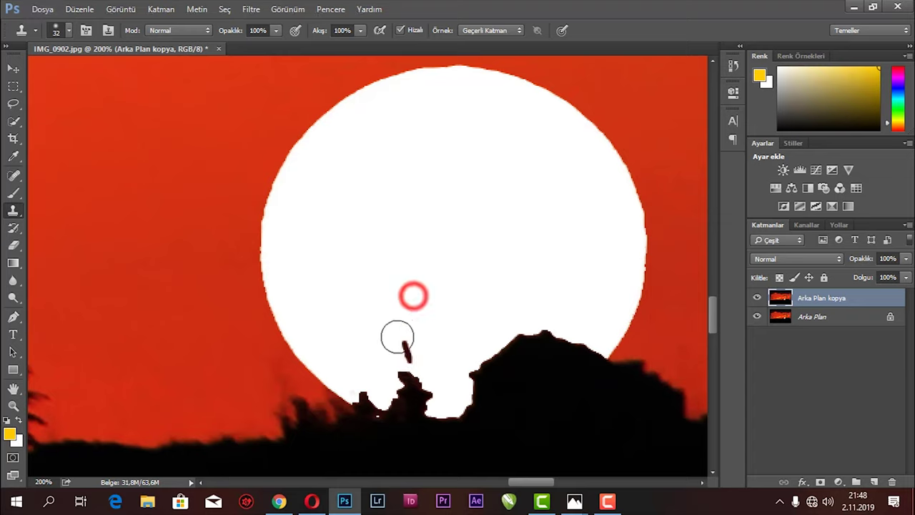
pyautogui.click(407, 342)
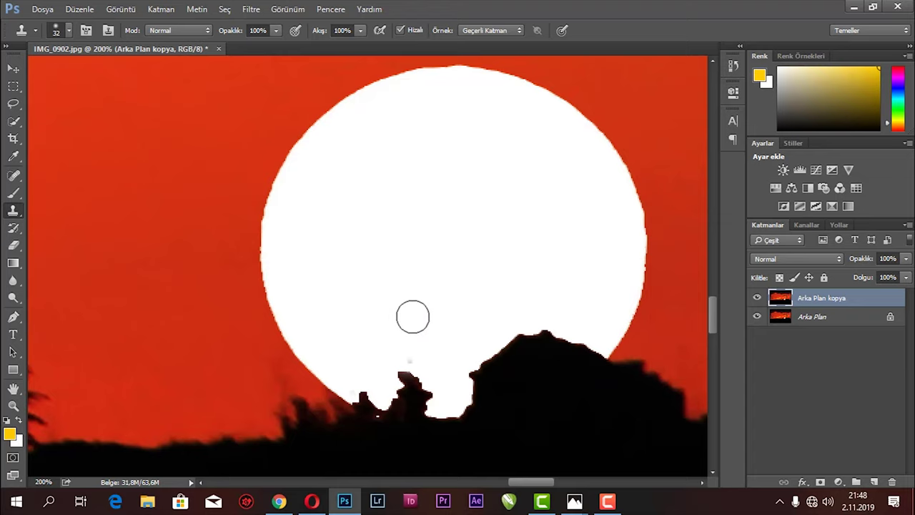
pyautogui.keyDown('alt'); pyautogui.click(412, 311); pyautogui.keyUp('alt')
pyautogui.click(410, 349)
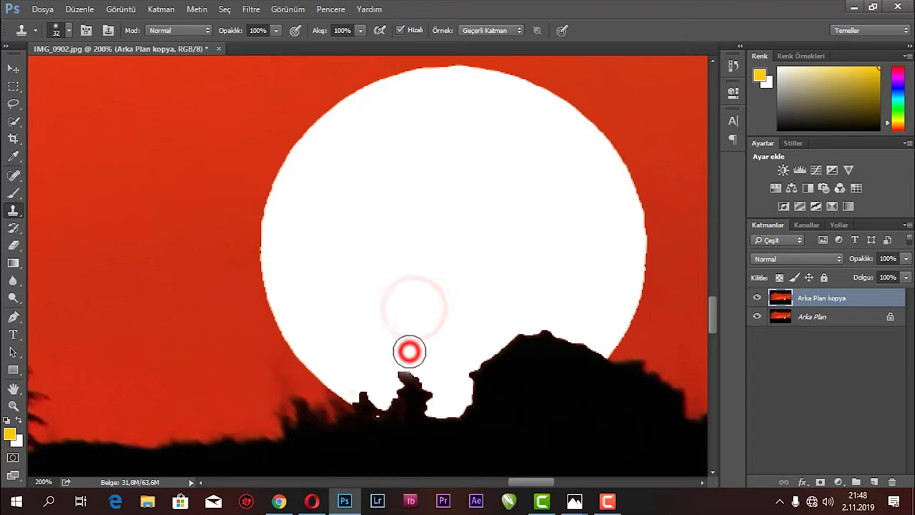
pyautogui.click(348, 98)
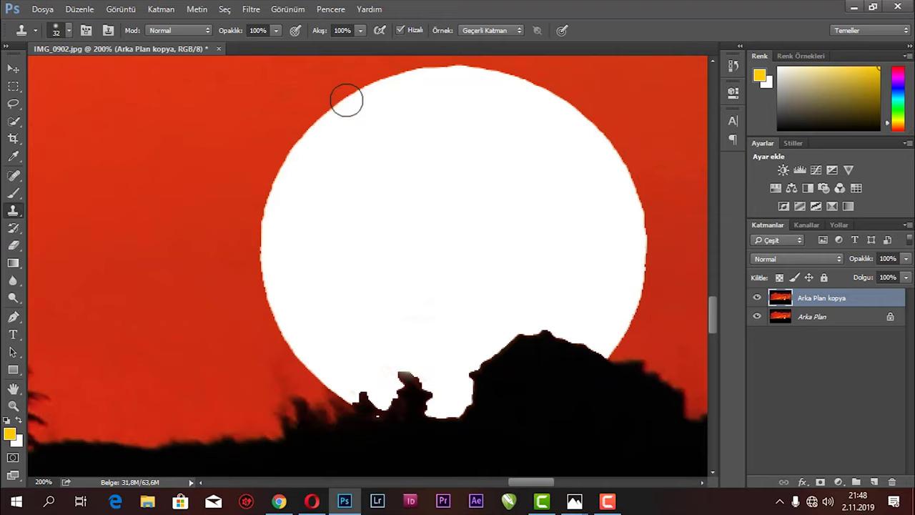
pyautogui.hotkey('ctrl', '-')
pyautogui.hotkey('ctrl', '-')
pyautogui.hotkey('ctrl', '-')
pyautogui.hotkey('ctrl', '-')
pyautogui.hotkey('ctrl', '-')
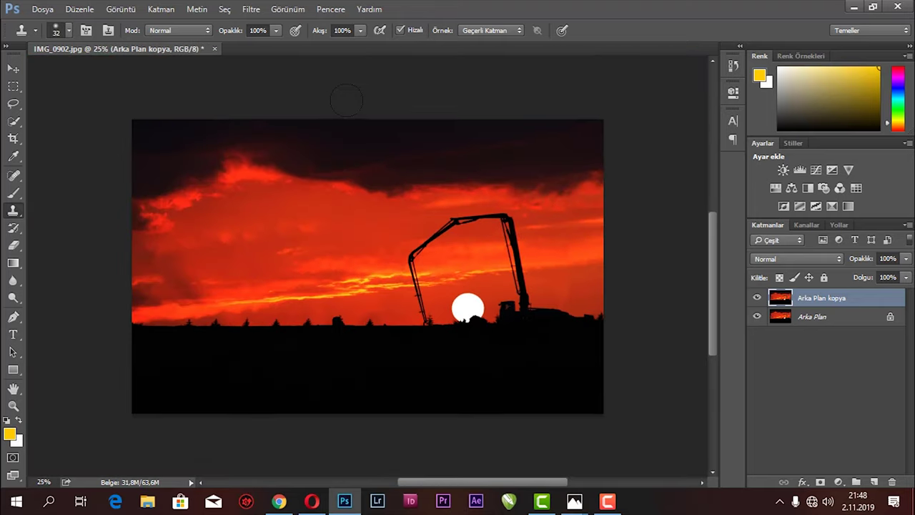
pyautogui.hotkey('ctrl', '-')
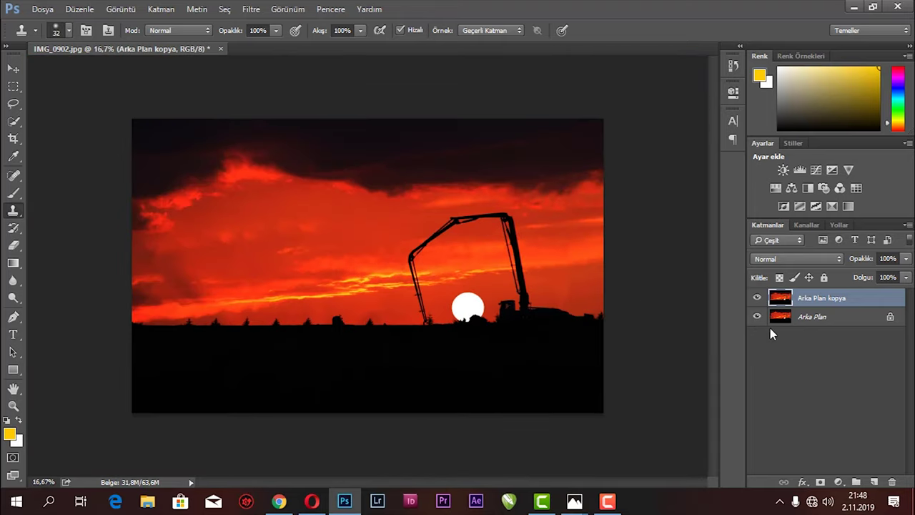
pyautogui.click(757, 299)
pyautogui.click(757, 298)
pyautogui.click(757, 298)
pyautogui.click(757, 298)
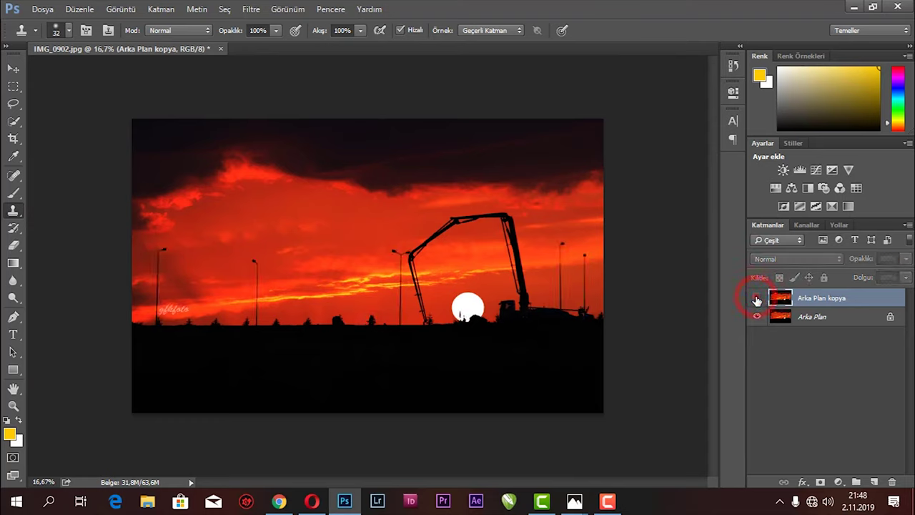
pyautogui.click(757, 298)
pyautogui.click(757, 298)
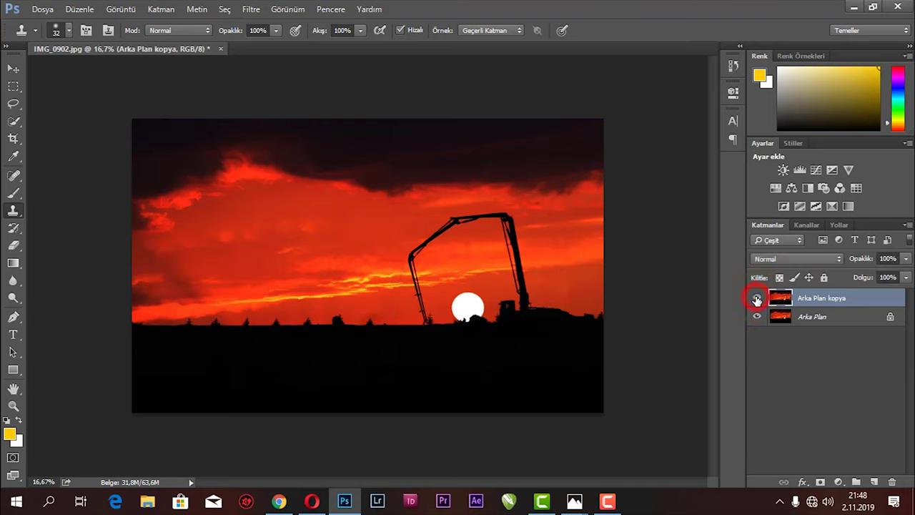
pyautogui.click(757, 298)
pyautogui.click(757, 298)
pyautogui.click(757, 298)
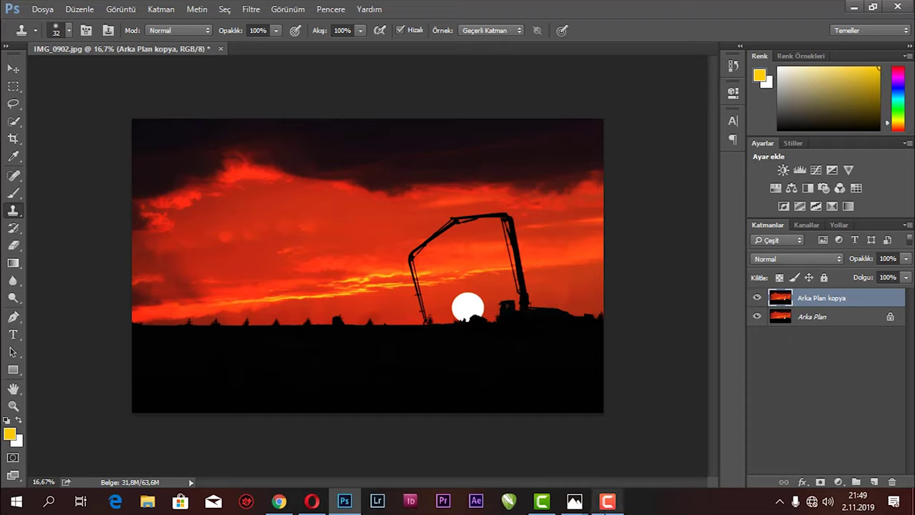
# Bring up the Camtasia Recorder controls from the taskbar to stop the capture.
pyautogui.click(608, 503)
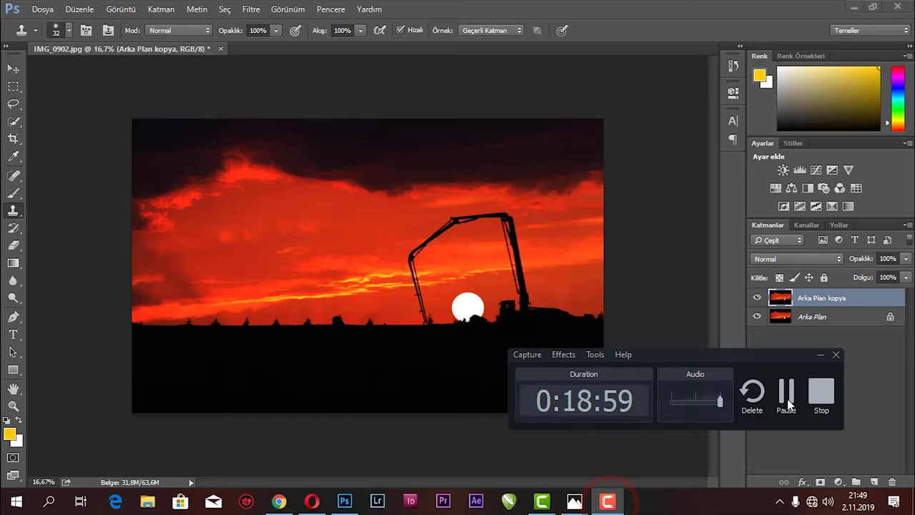